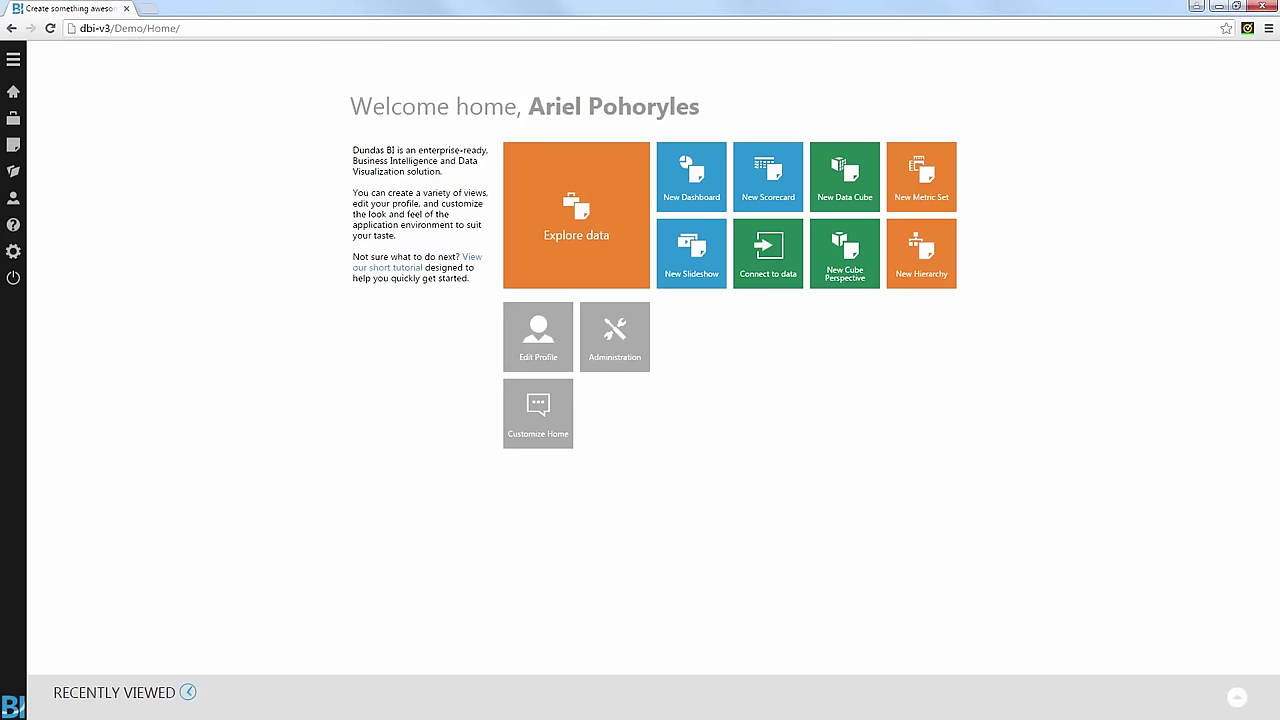
# Step: Start a new metric set from an existing data structure, using the shared Product Sales data cube
pyautogui.click(575, 232)
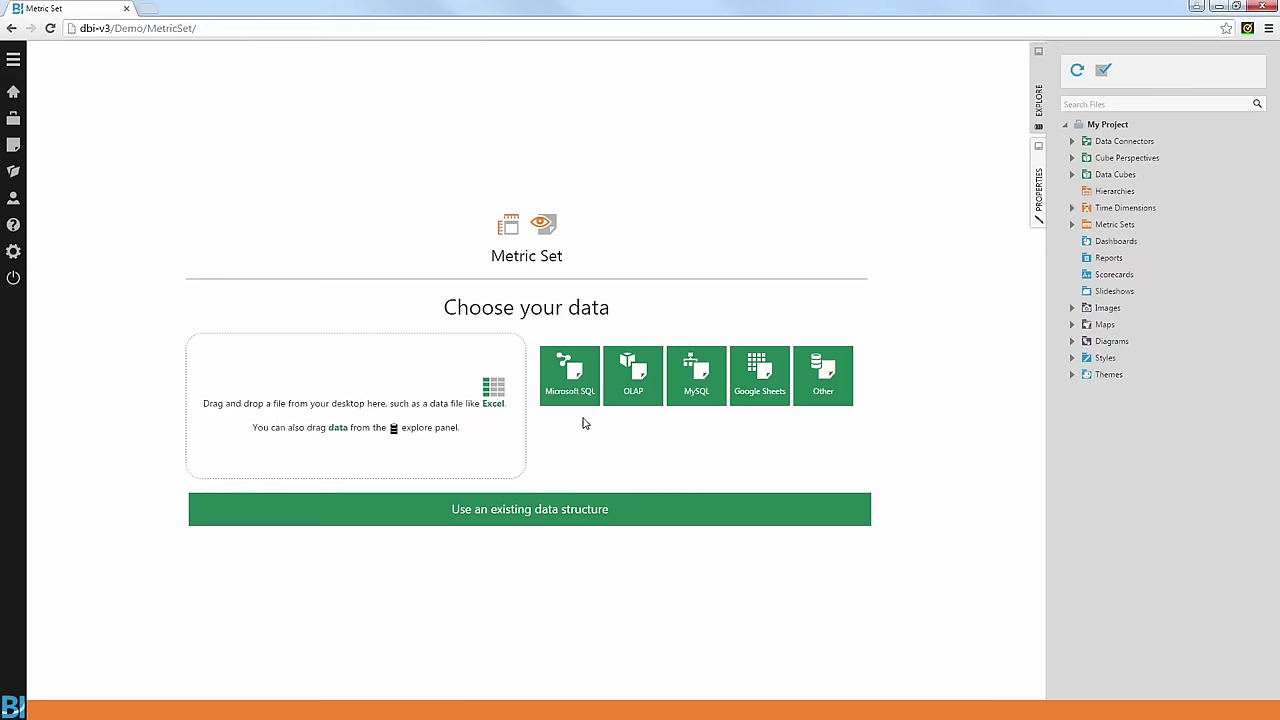
pyautogui.click(532, 529)
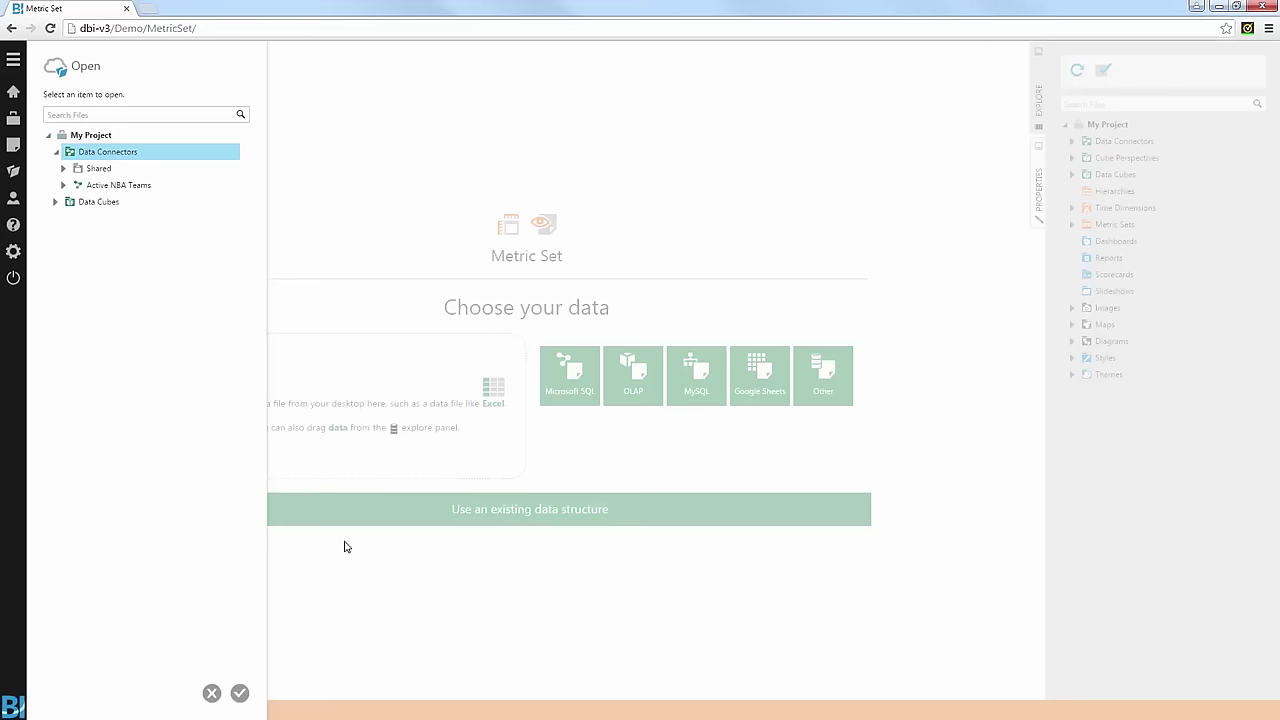
pyautogui.click(63, 168)
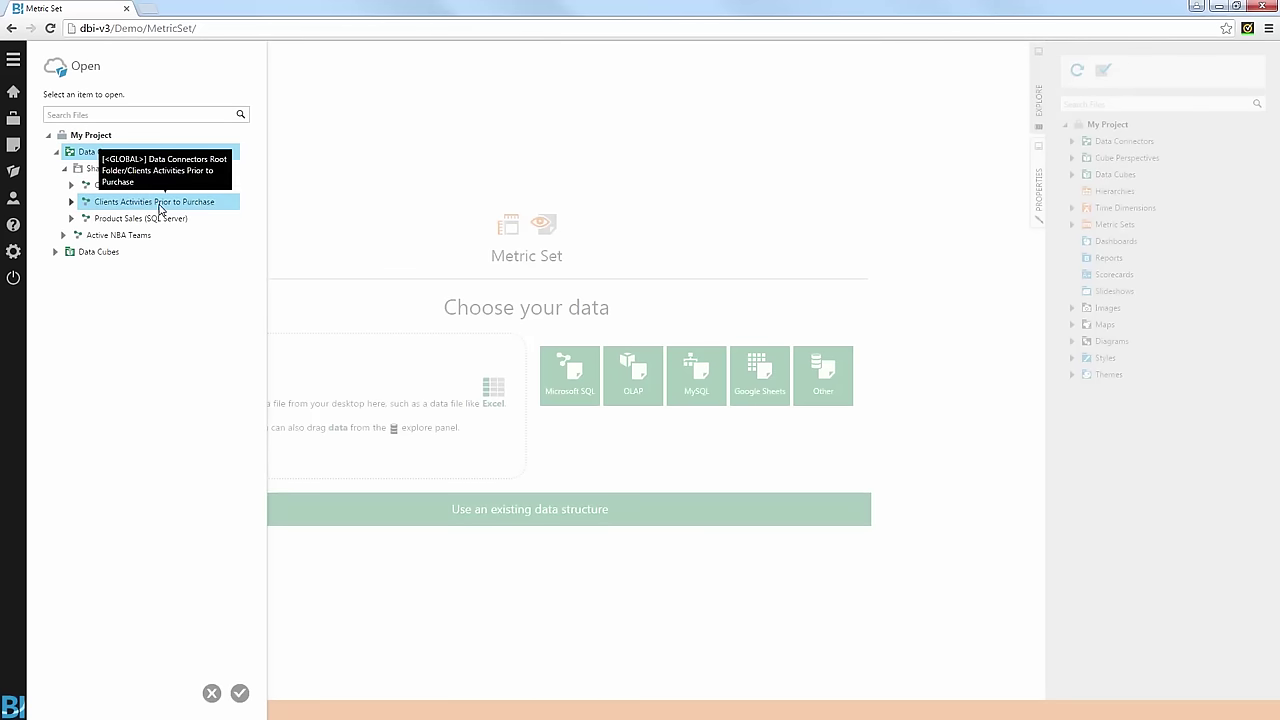
pyautogui.click(55, 251)
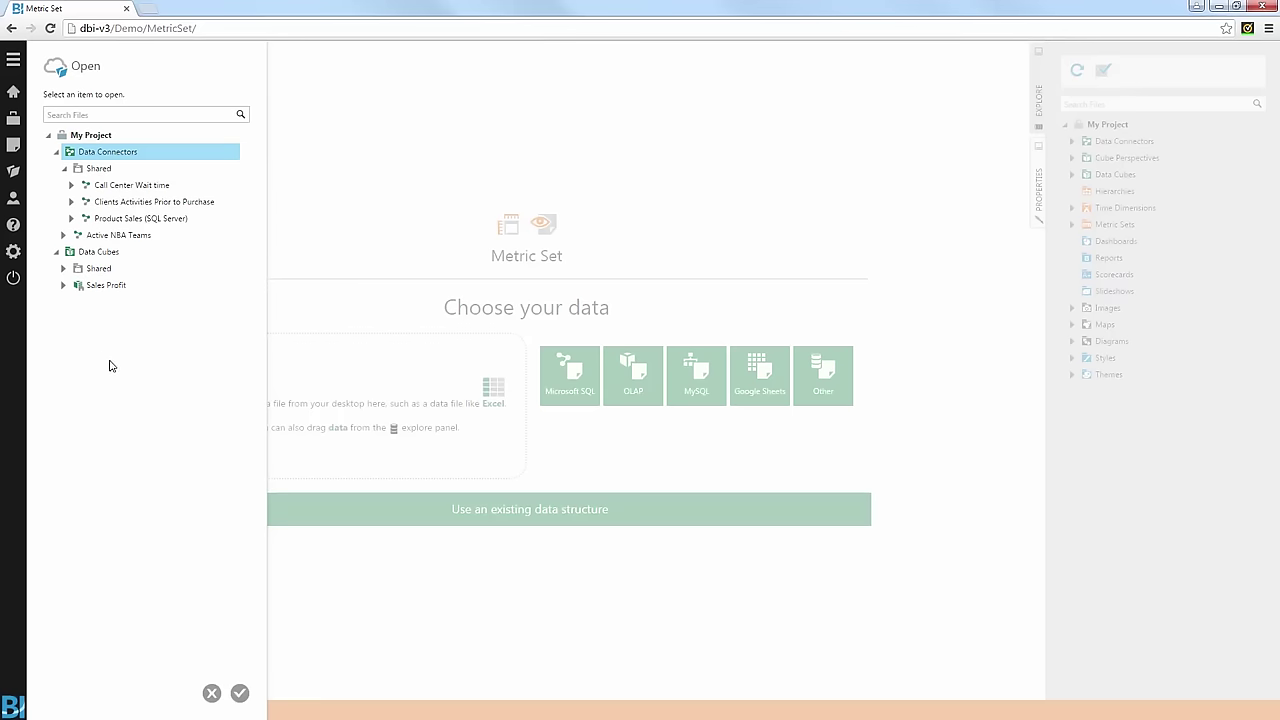
pyautogui.click(86, 289)
pyautogui.click(64, 268)
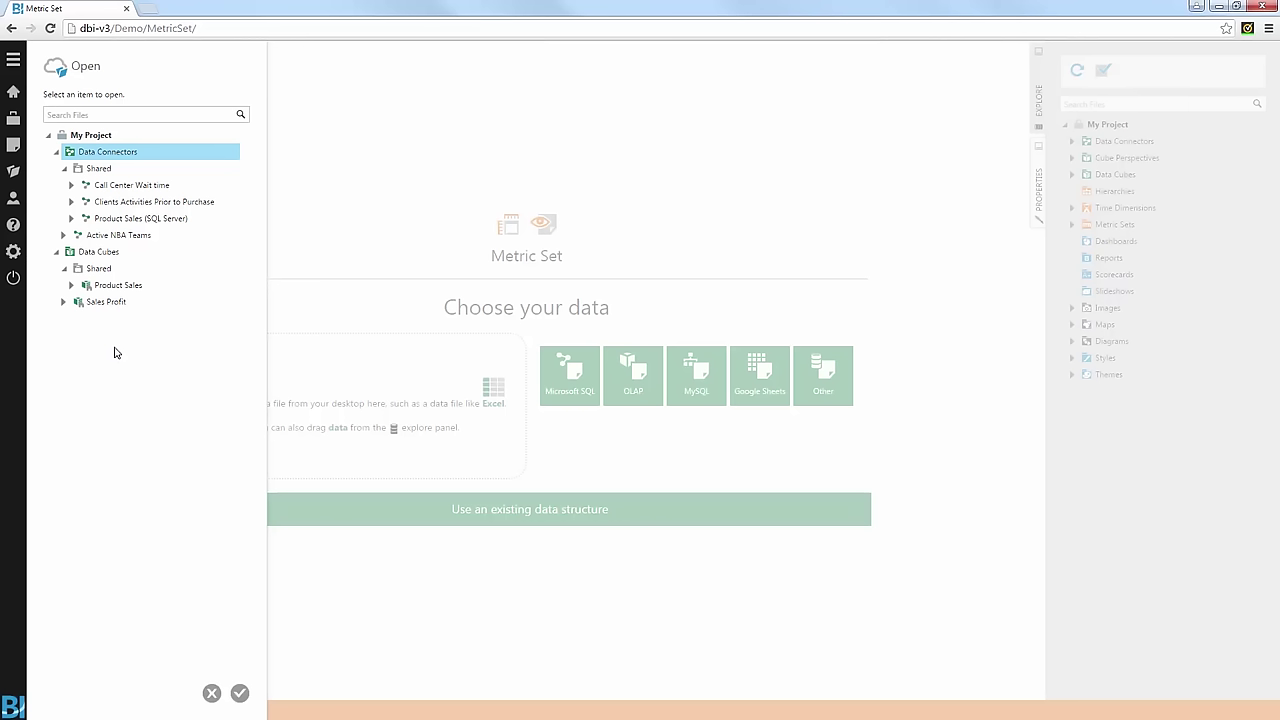
pyautogui.click(138, 286)
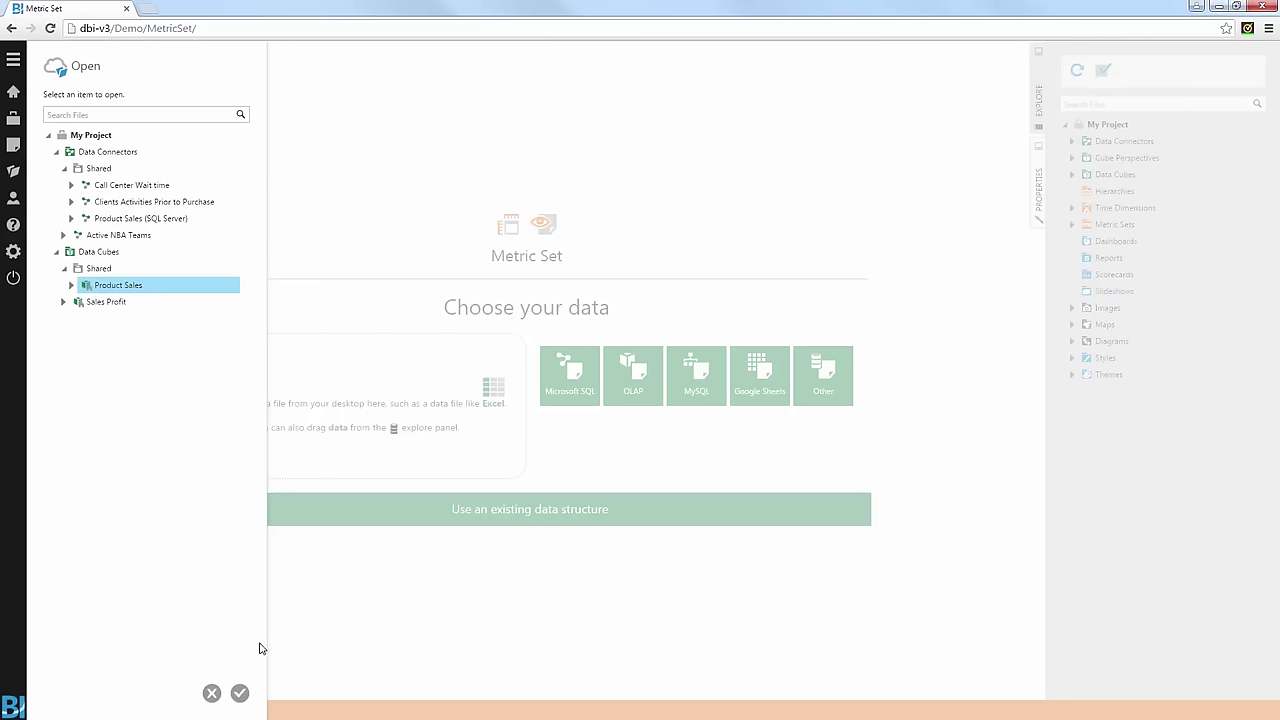
pyautogui.click(240, 693)
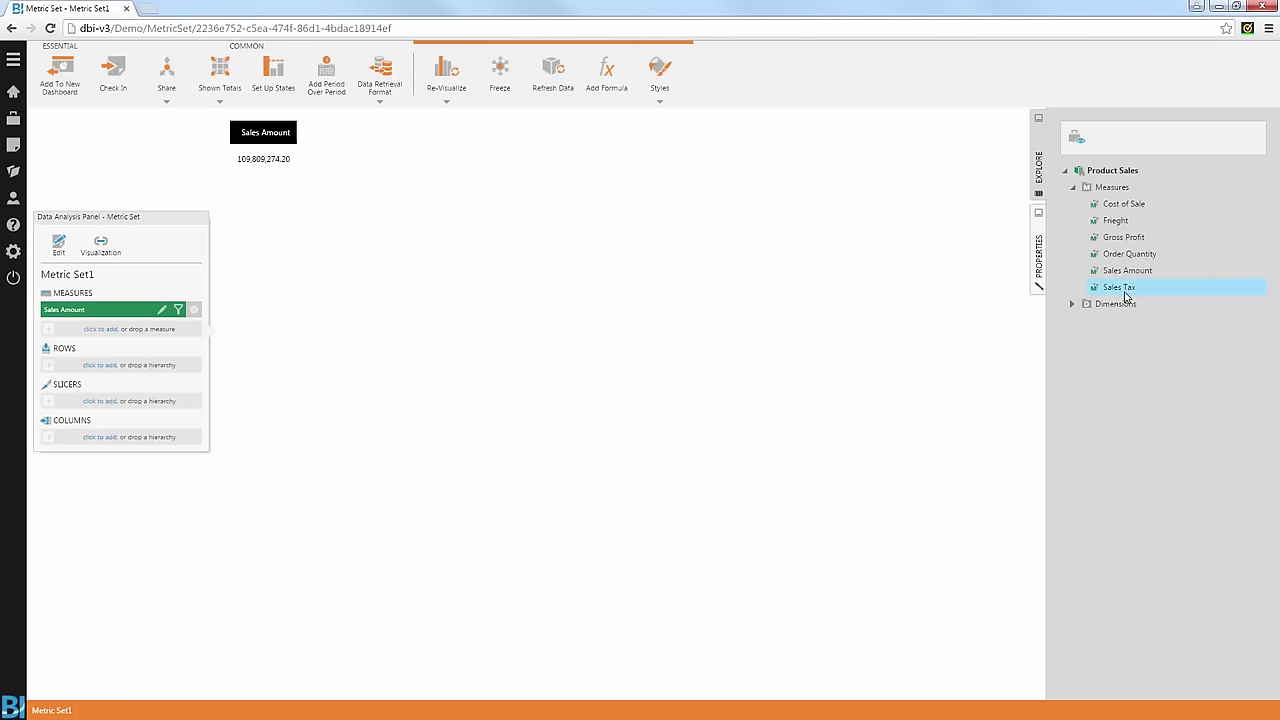
# Step: Add the Date hierarchy at Month level and the Country and Product hierarchies to the metric set's rows
pyautogui.click(1072, 303)
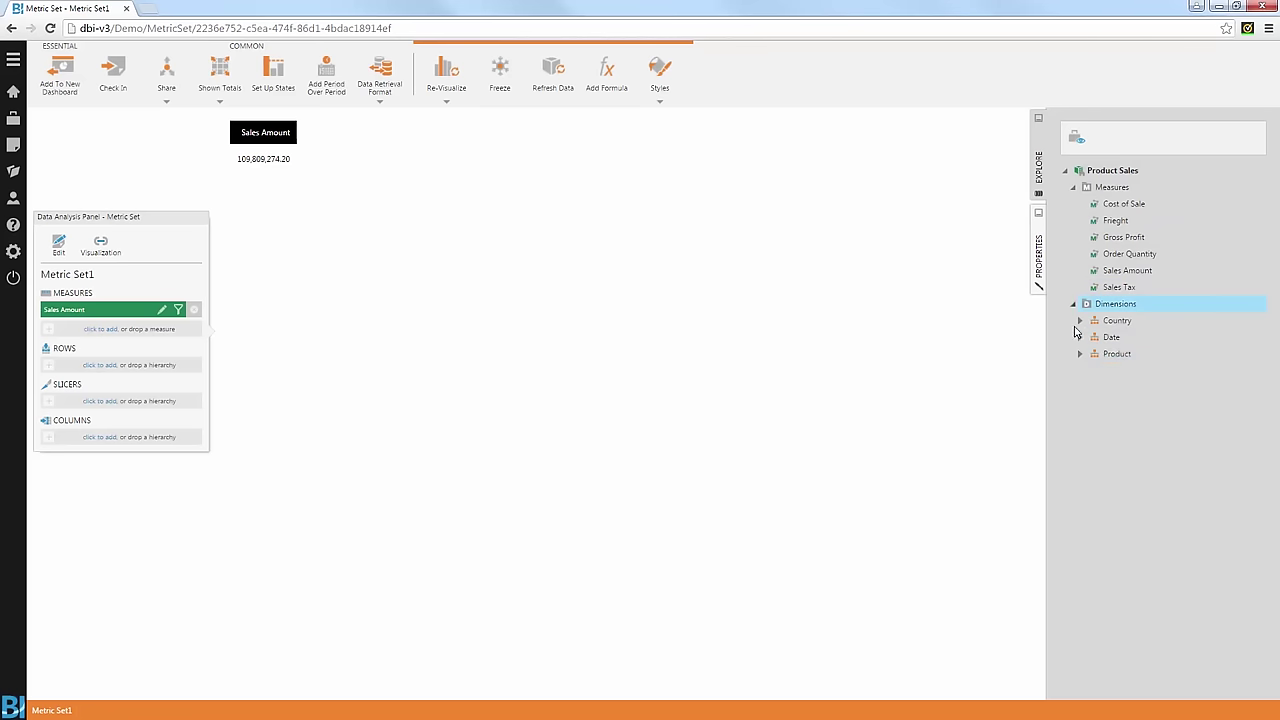
pyautogui.click(1080, 320)
pyautogui.click(1080, 370)
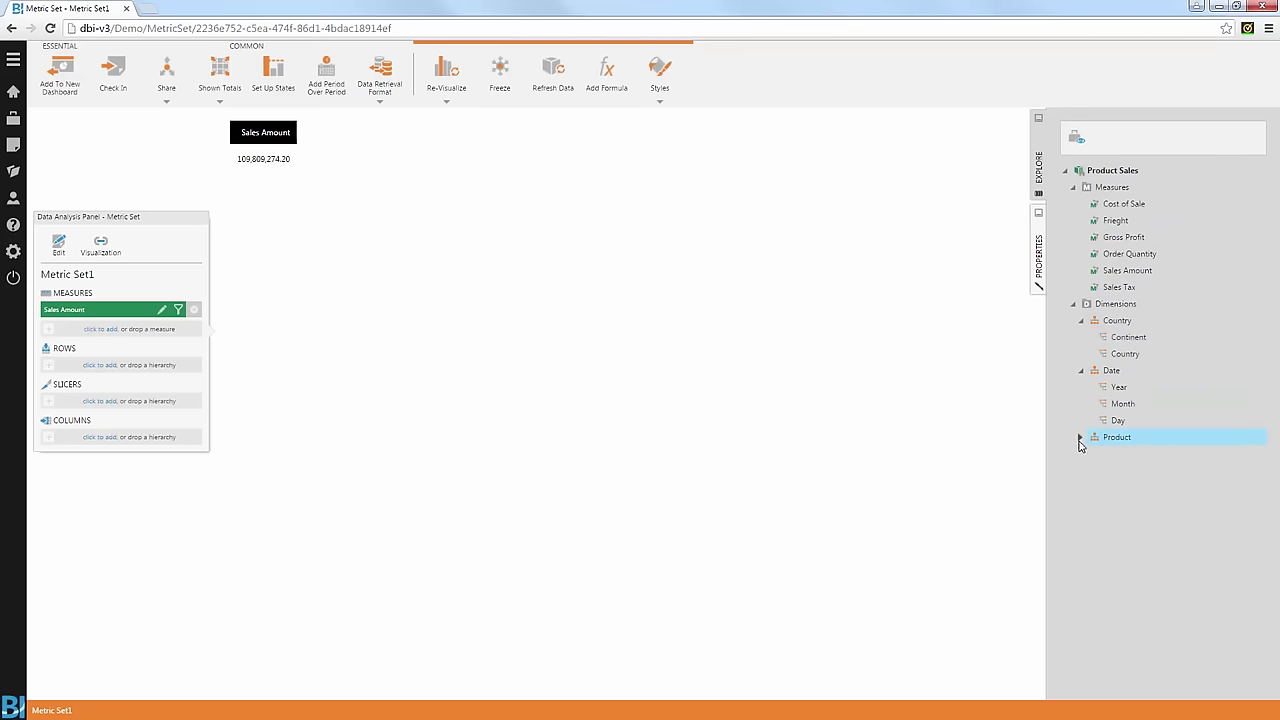
pyautogui.click(1080, 437)
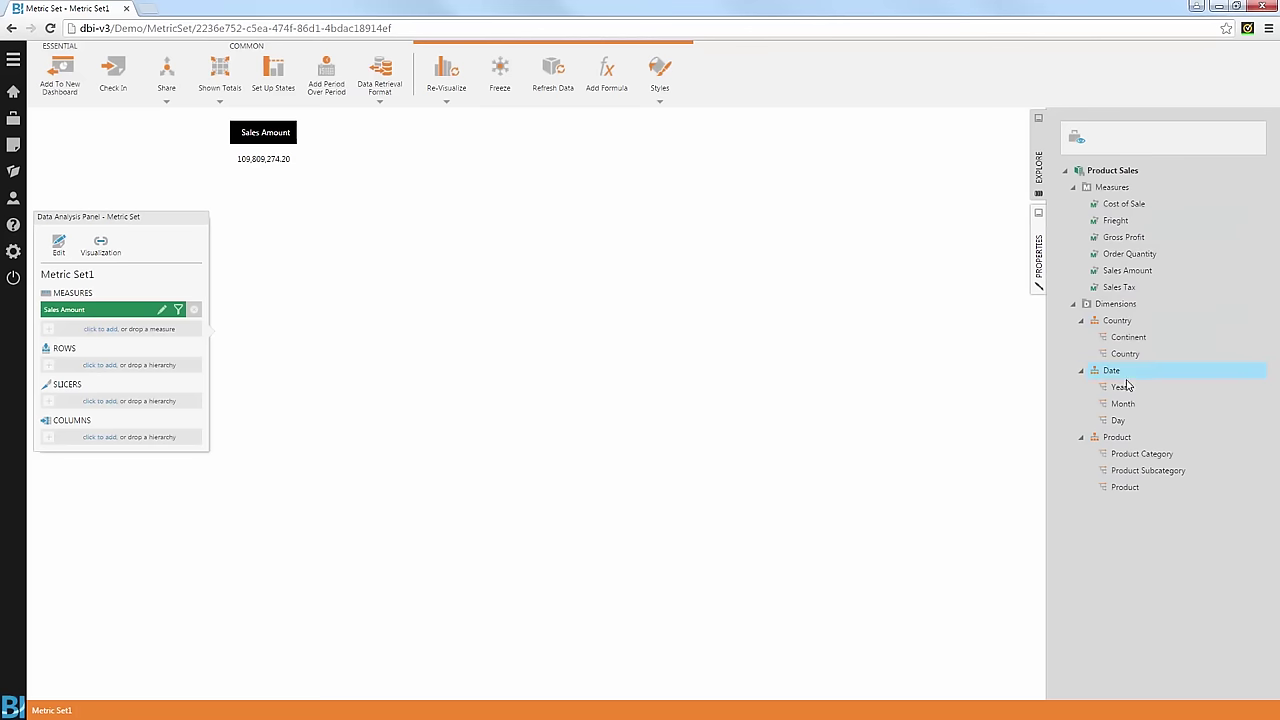
pyautogui.moveTo(1123, 403); pyautogui.dragTo(1040, 409)
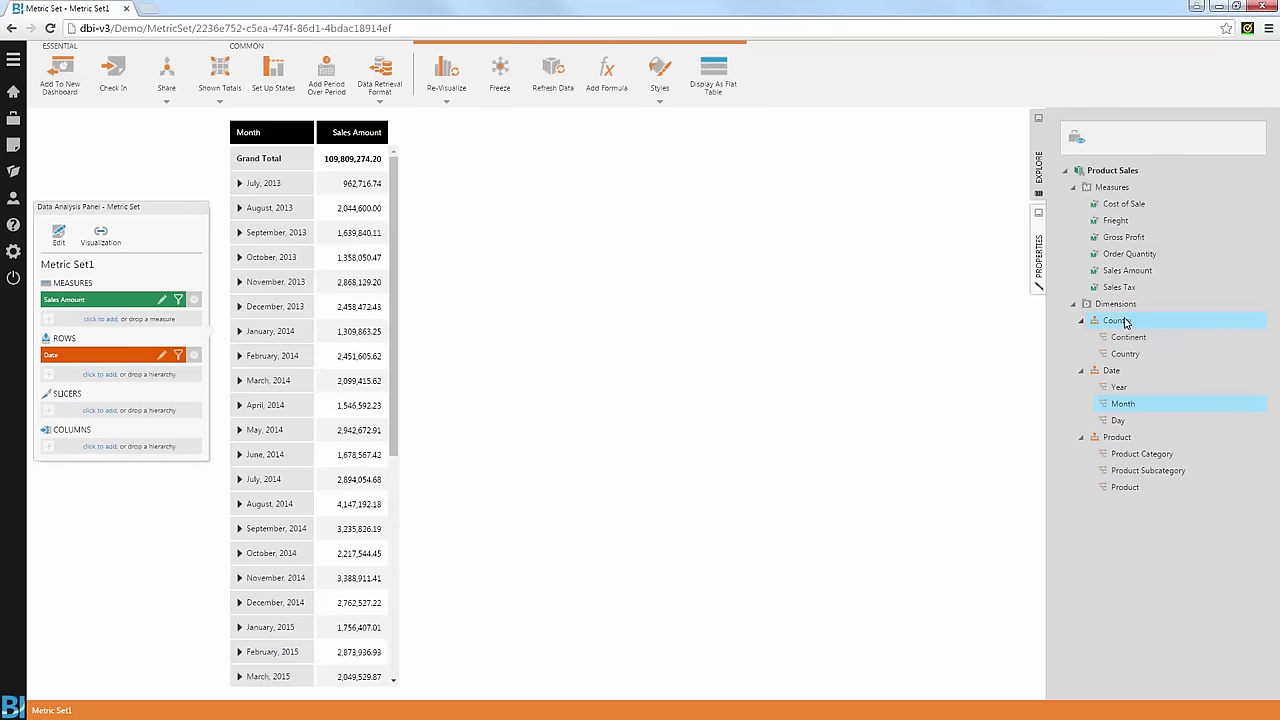
pyautogui.moveTo(1120, 322); pyautogui.dragTo(880, 362)
pyautogui.moveTo(1117, 437); pyautogui.dragTo(891, 534)
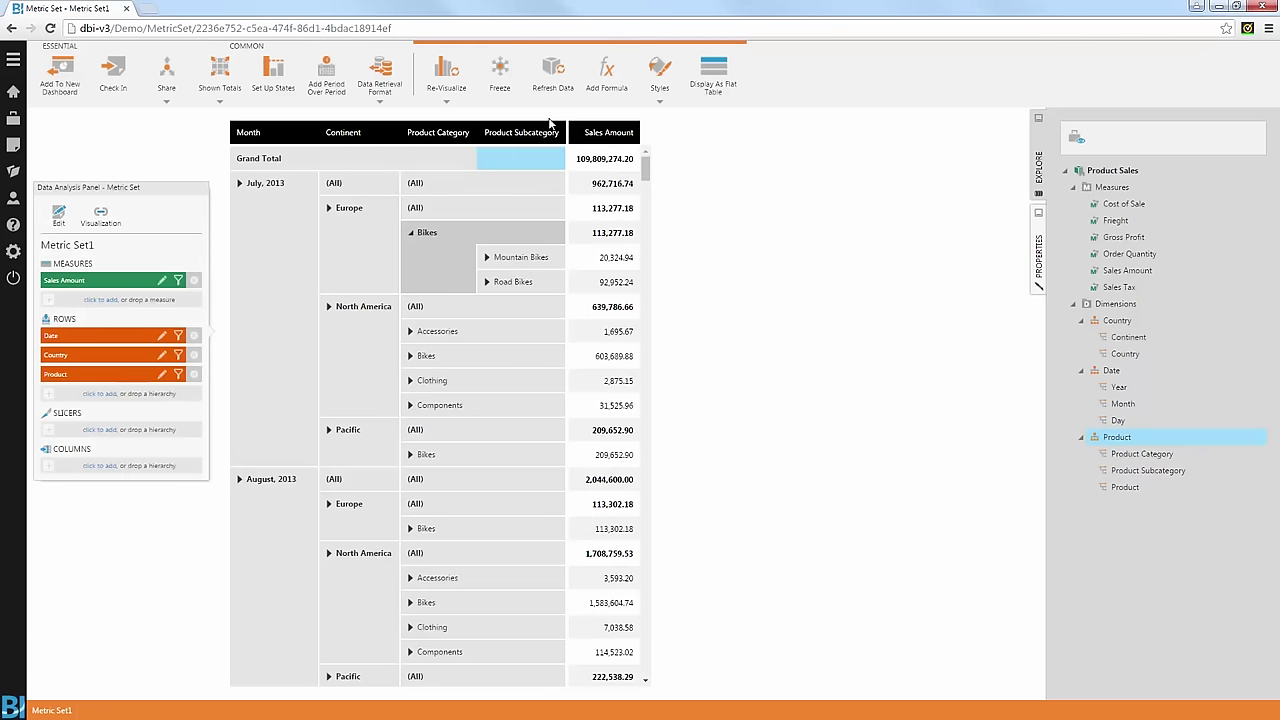
# Step: Collapse the expanded Bikes row in the table, and collapse all product categories
pyautogui.click(406, 237)
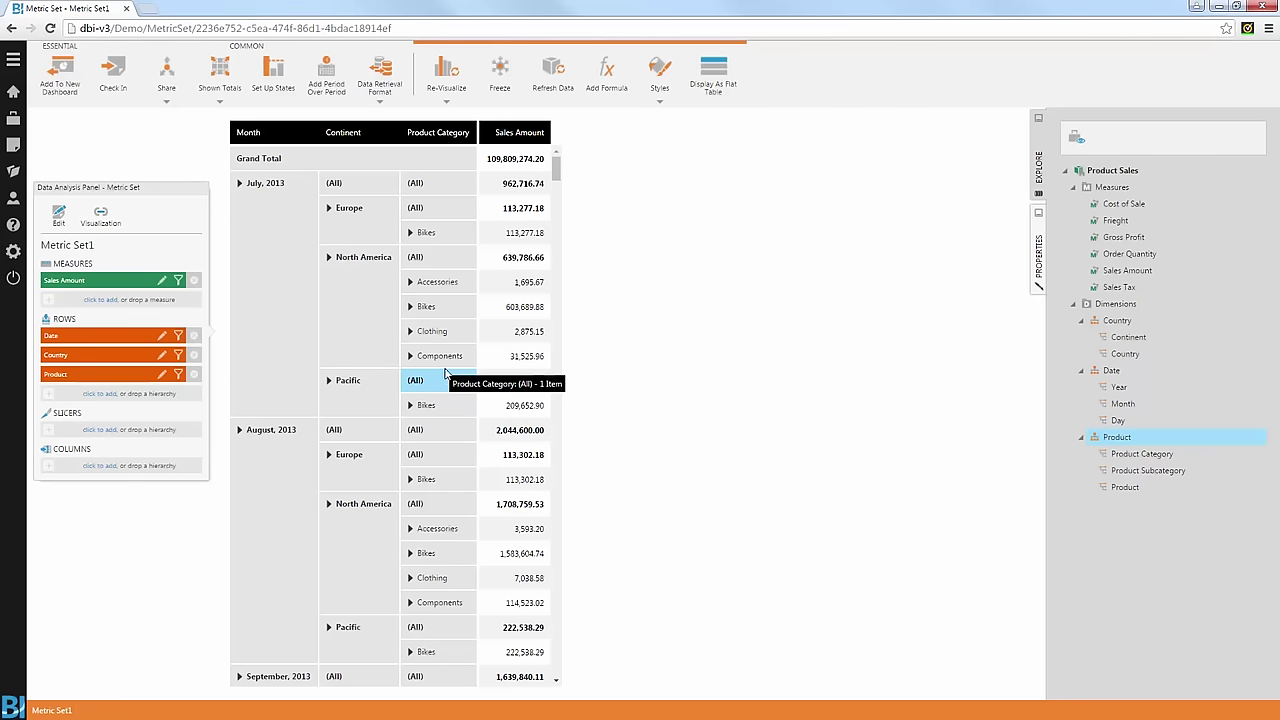
pyautogui.scroll(-5, 465, 260)
pyautogui.scroll(4, 463, 285)
pyautogui.scroll(1, 463, 285)
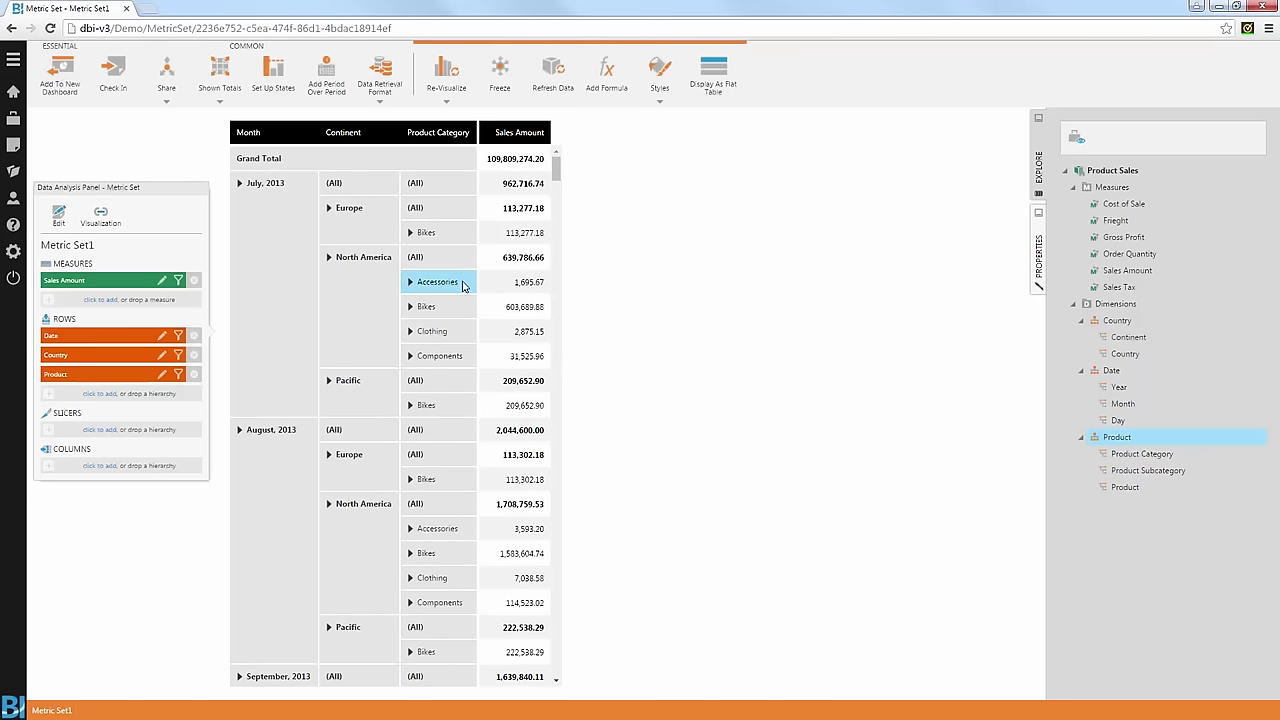
pyautogui.rightClick(450, 233)
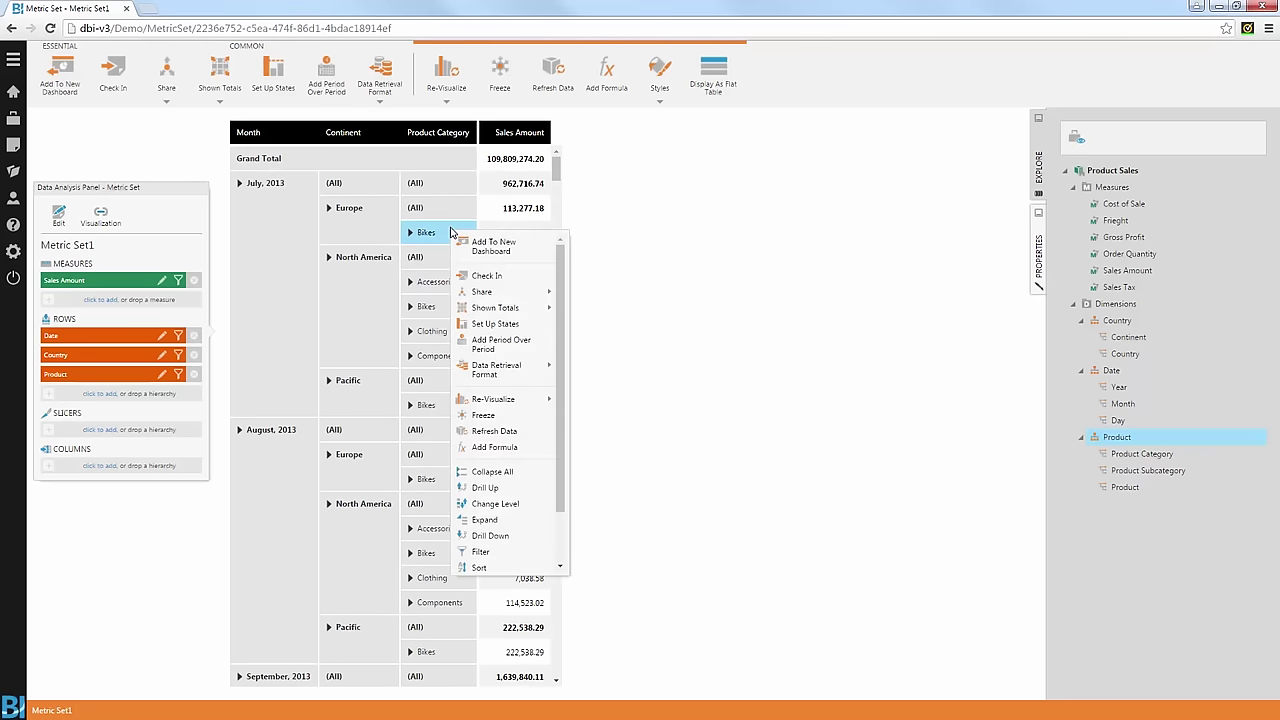
pyautogui.click(492, 472)
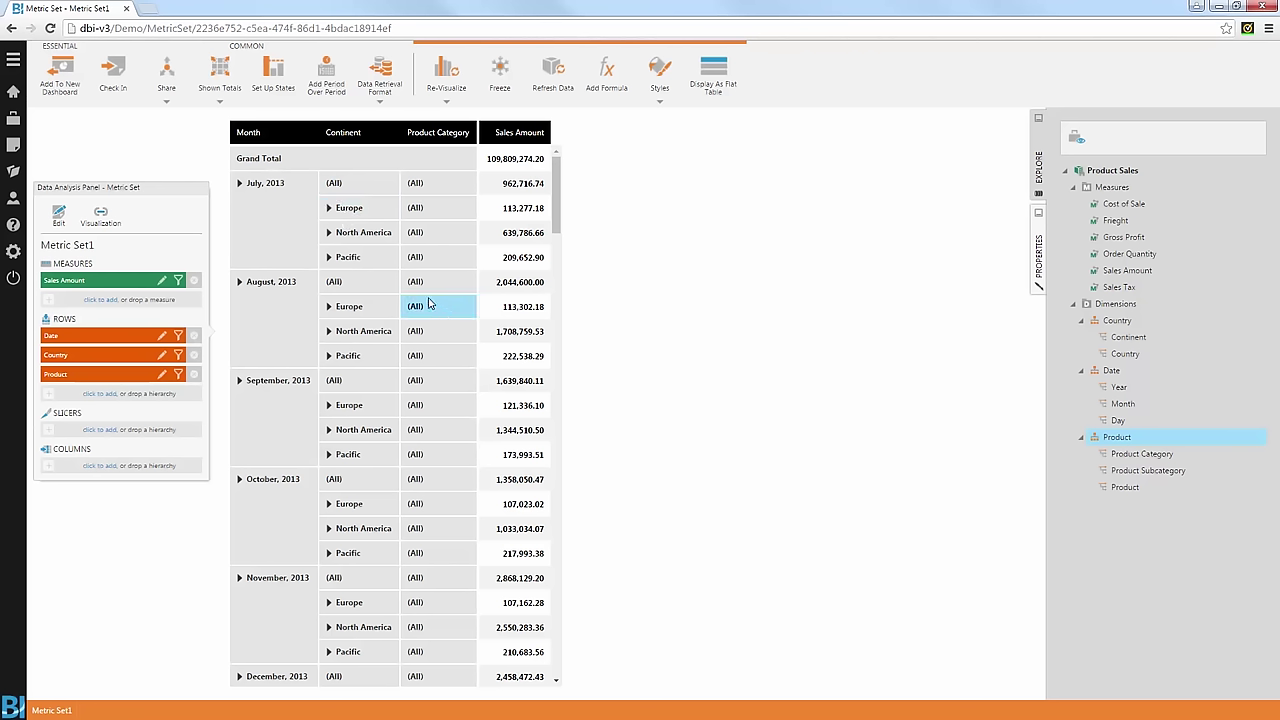
# Step: Expand North America under July, 2013 to show its countries and inspect the options for a product category row
pyautogui.click(327, 233)
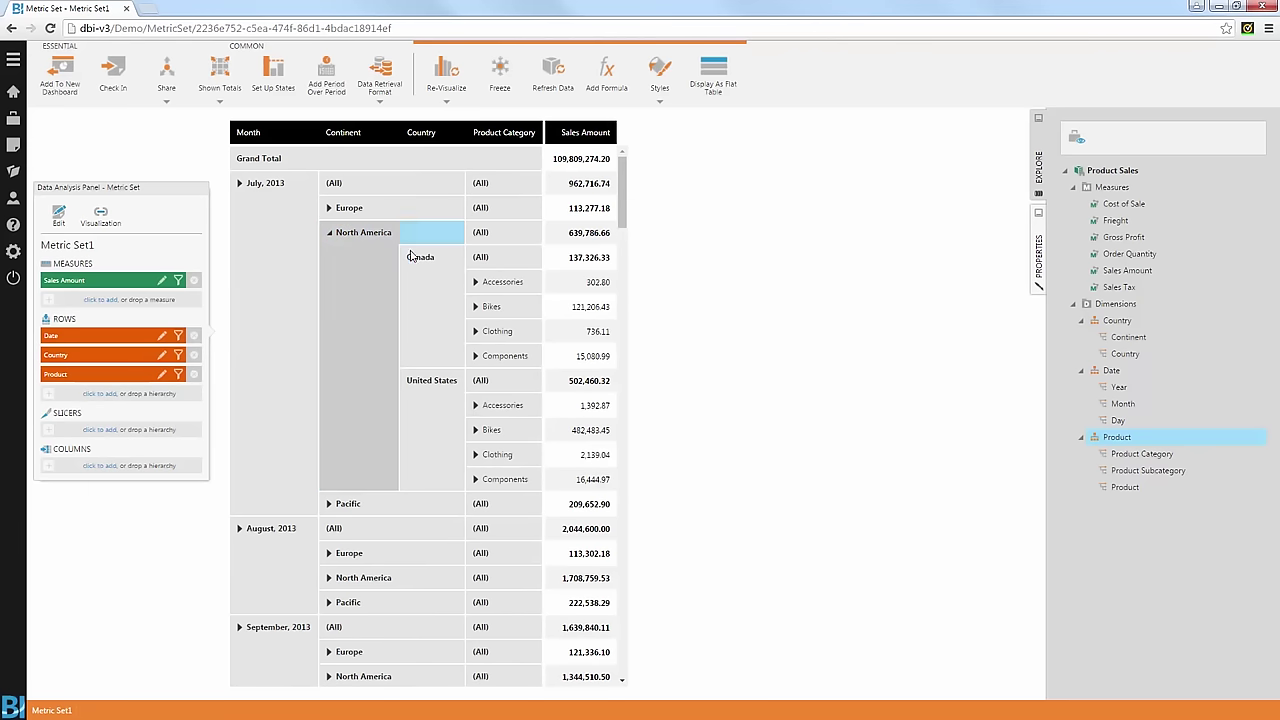
pyautogui.click(416, 303)
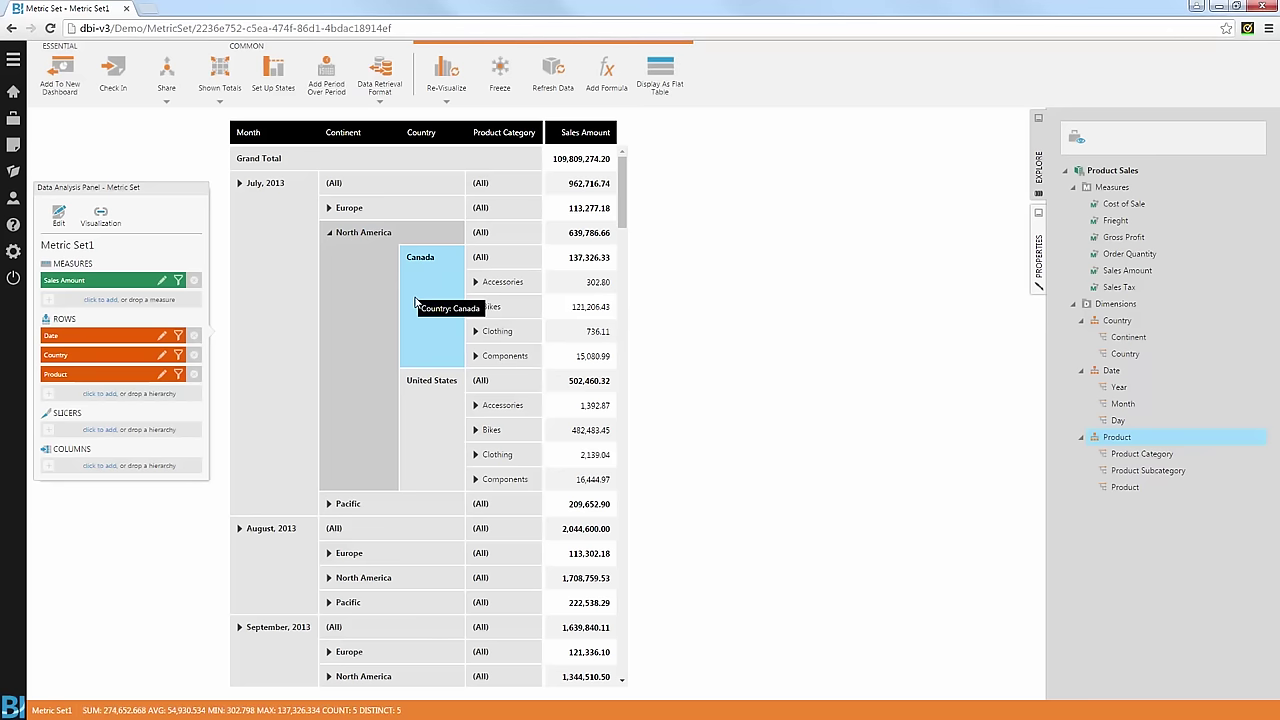
pyautogui.rightClick(526, 311)
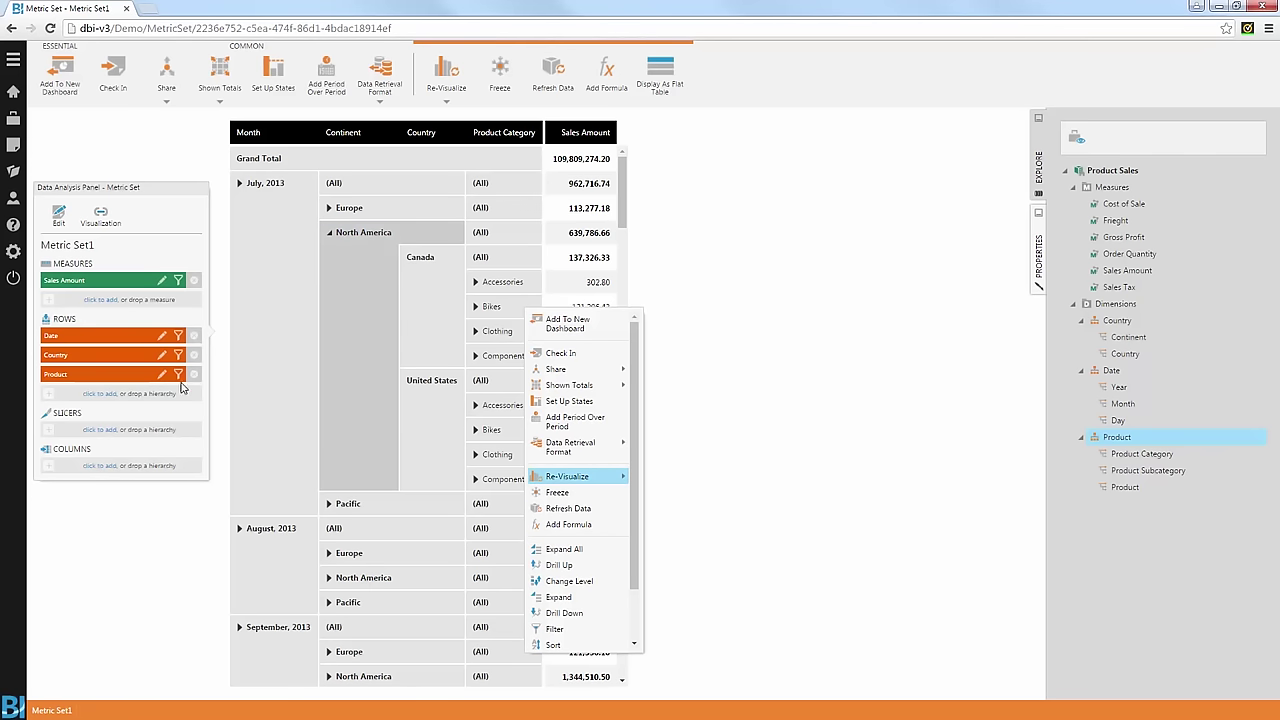
# Step: Move the Country and Product hierarchies from the rows to the slicers
pyautogui.moveTo(137, 377); pyautogui.dragTo(140, 435)
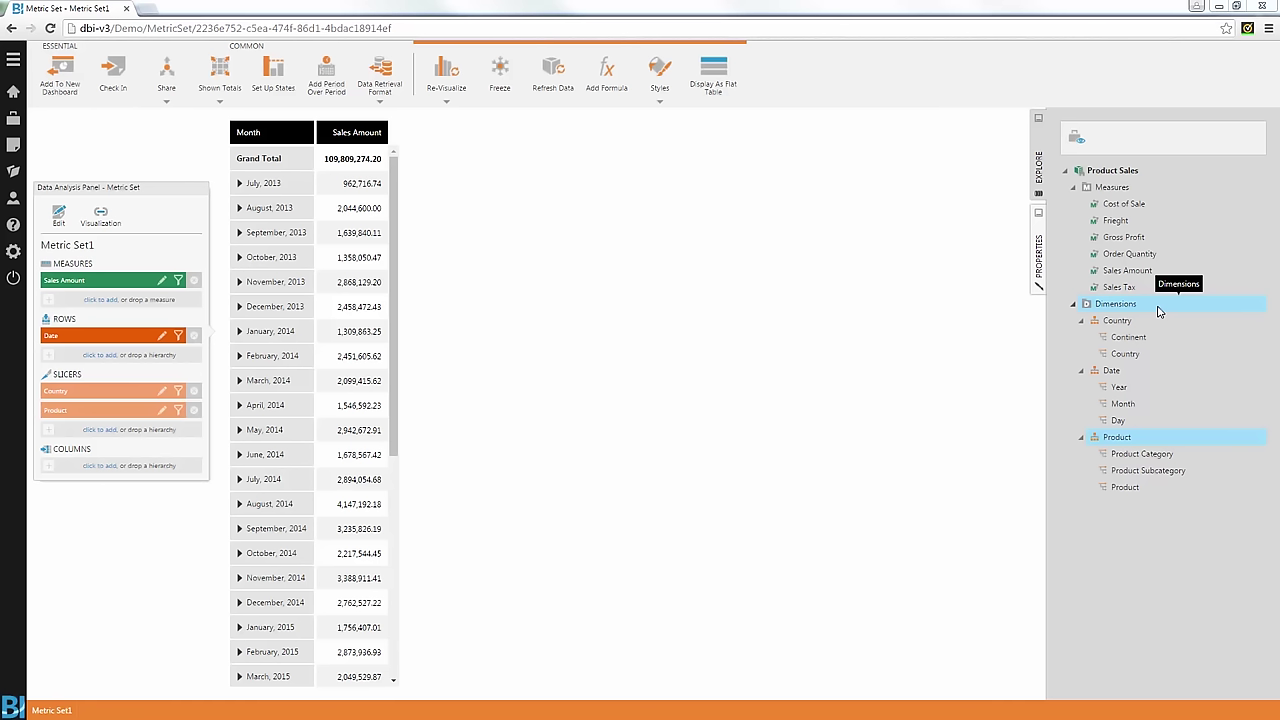
# Step: Browse the project's data cubes and add the Gross Profit measure from the Sales Profit cube to the metric set
pyautogui.click(1078, 142)
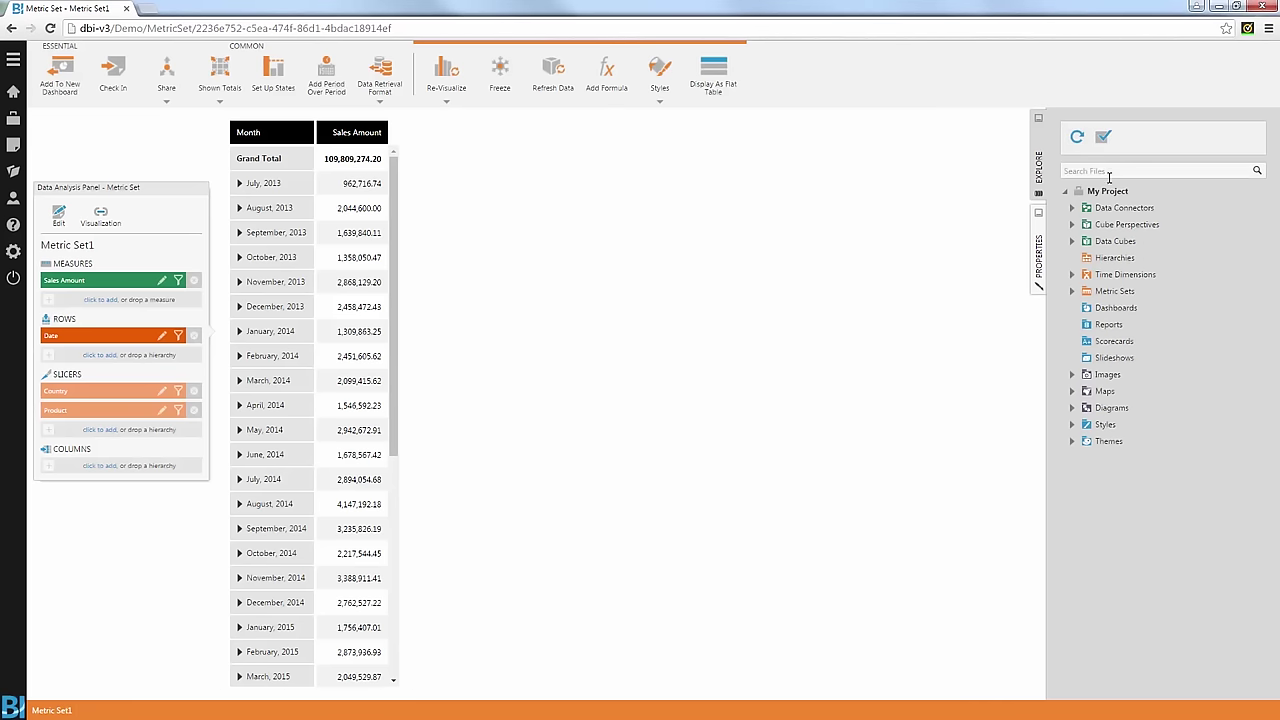
pyautogui.click(1073, 242)
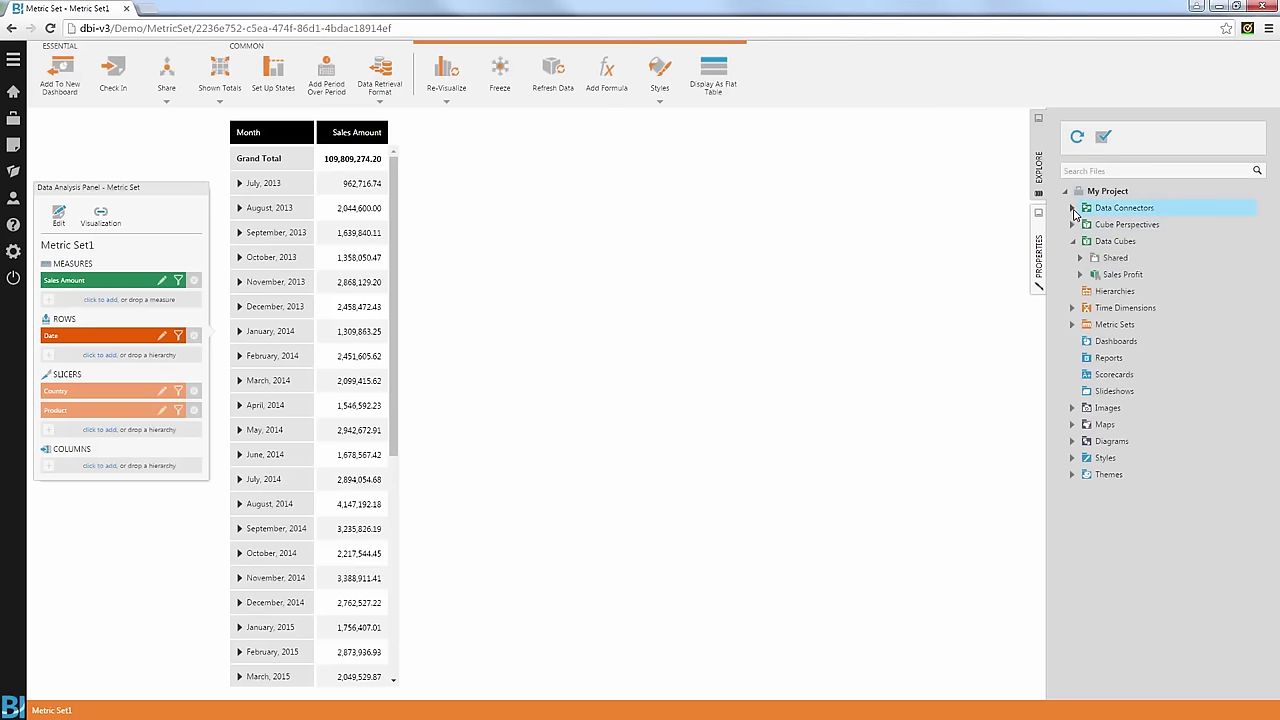
pyautogui.click(1072, 207)
pyautogui.click(1112, 324)
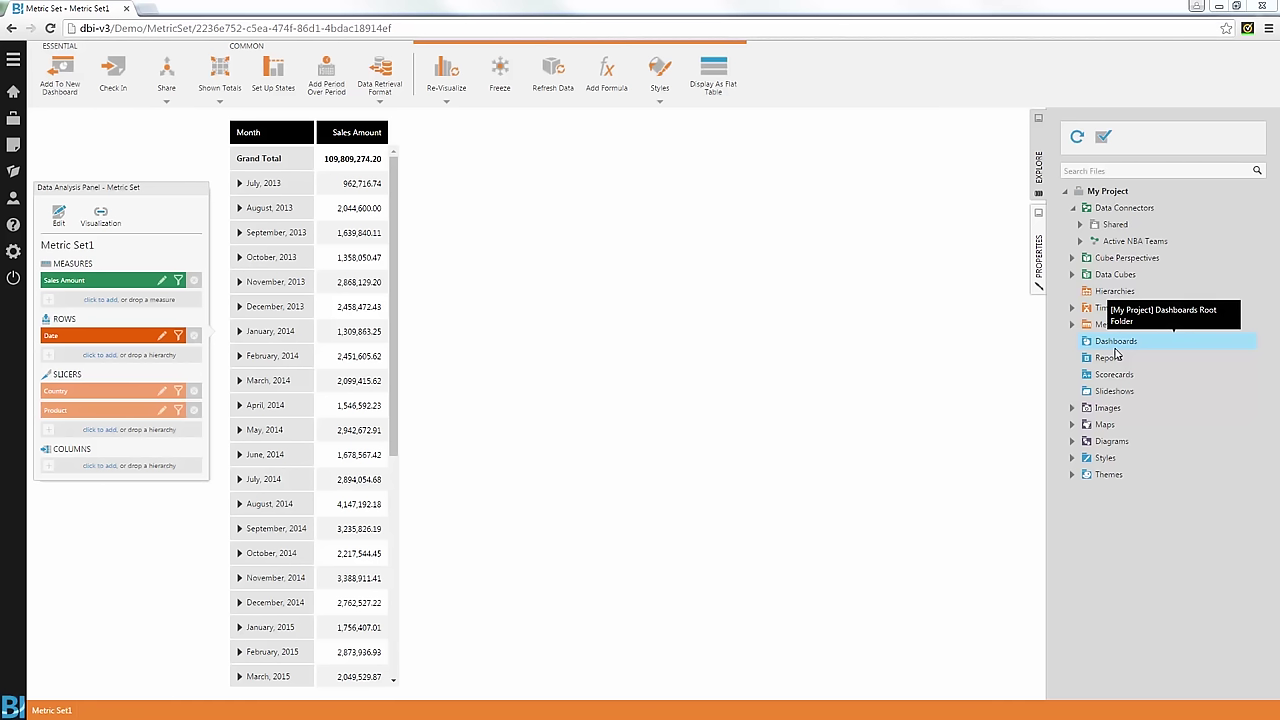
pyautogui.click(1072, 275)
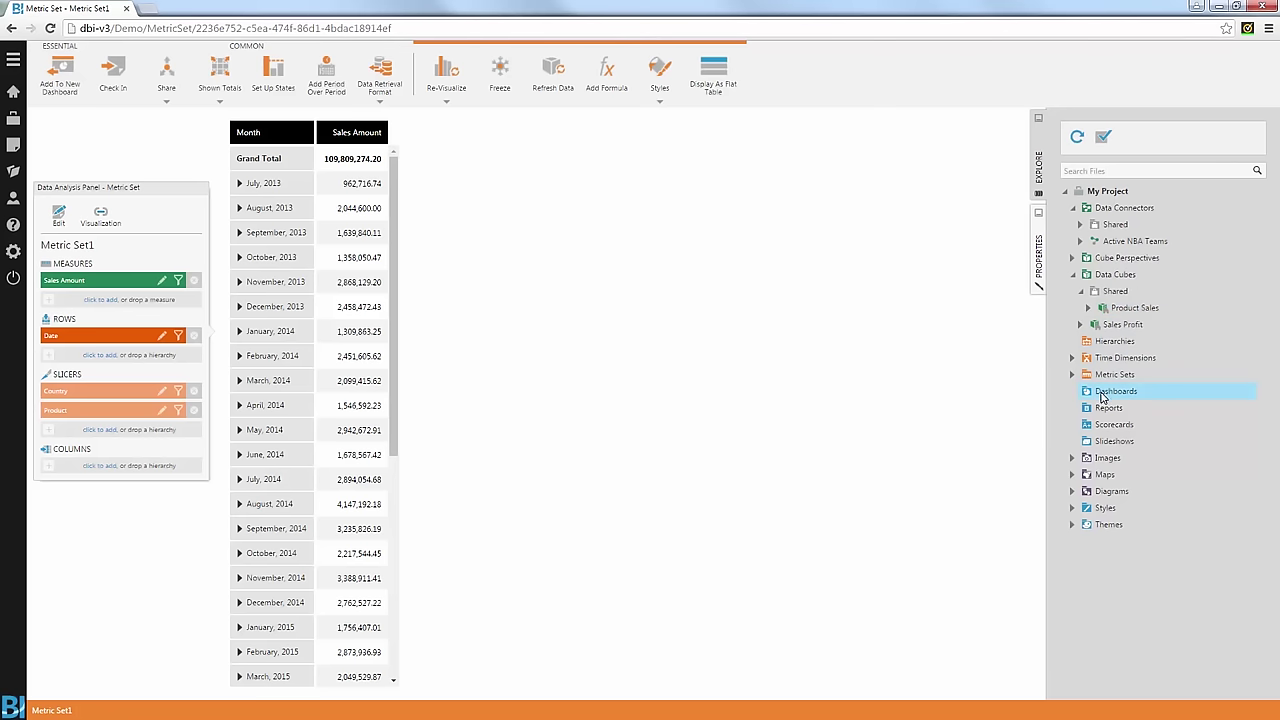
pyautogui.click(1080, 324)
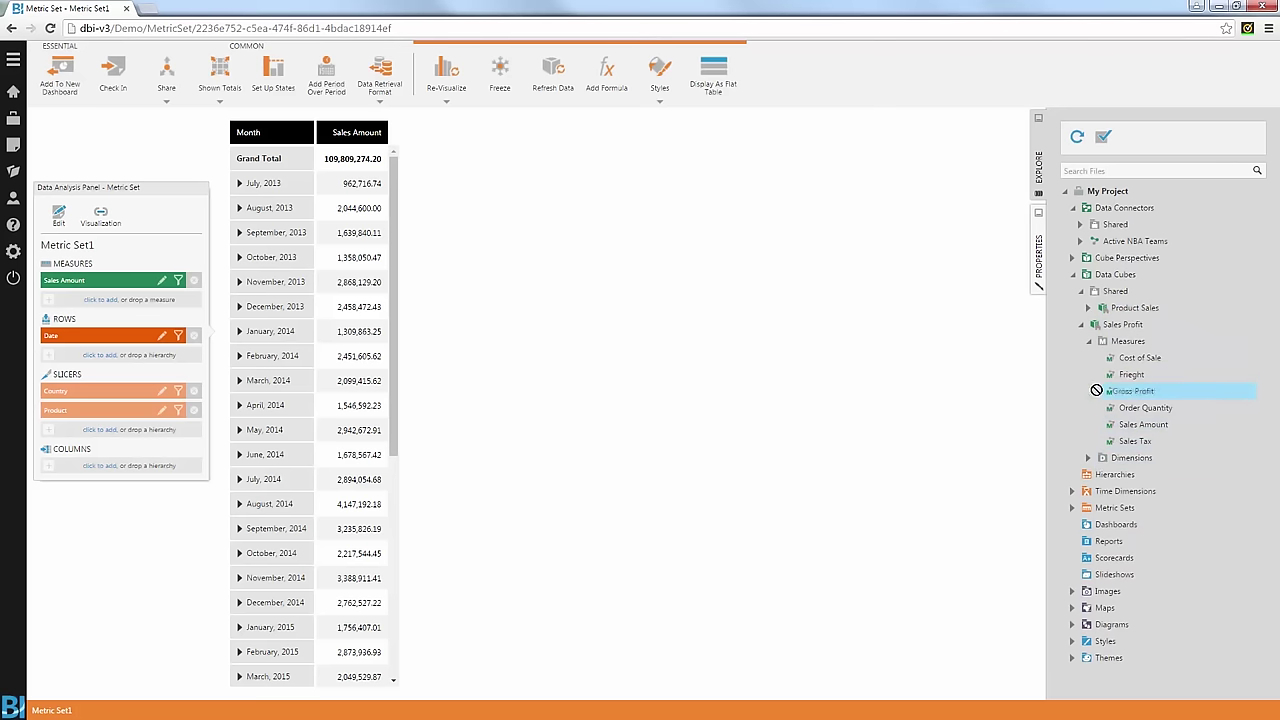
pyautogui.moveTo(1140, 391); pyautogui.dragTo(846, 447)
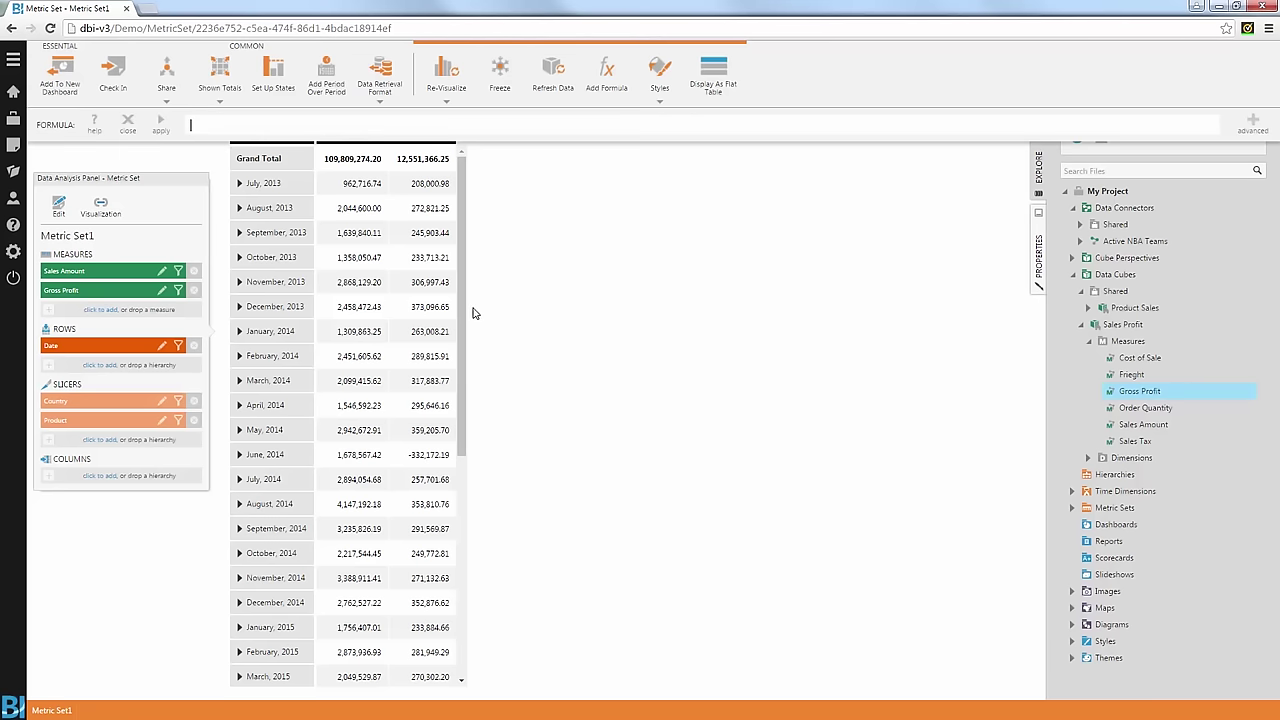
# Step: Add a formula measure that subtracts Gross Profit from Sales Amount
pyautogui.click(356, 190)
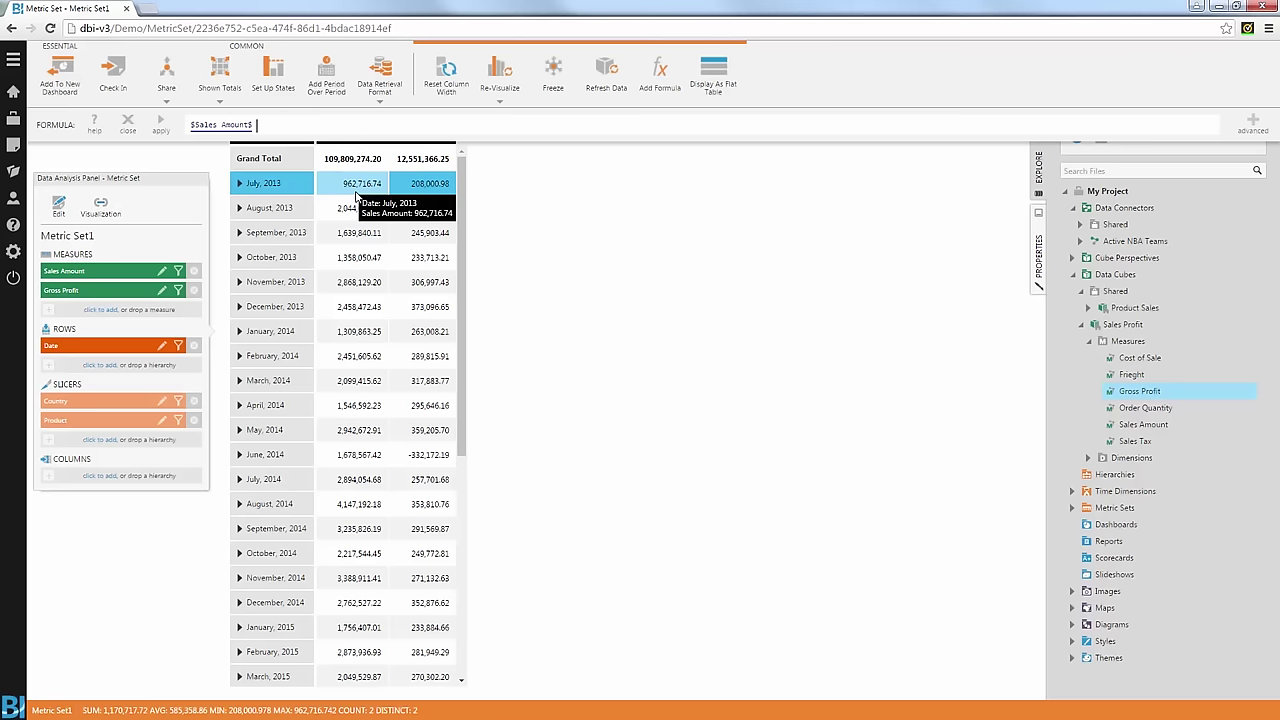
pyautogui.write('-')
pyautogui.click(437, 190)
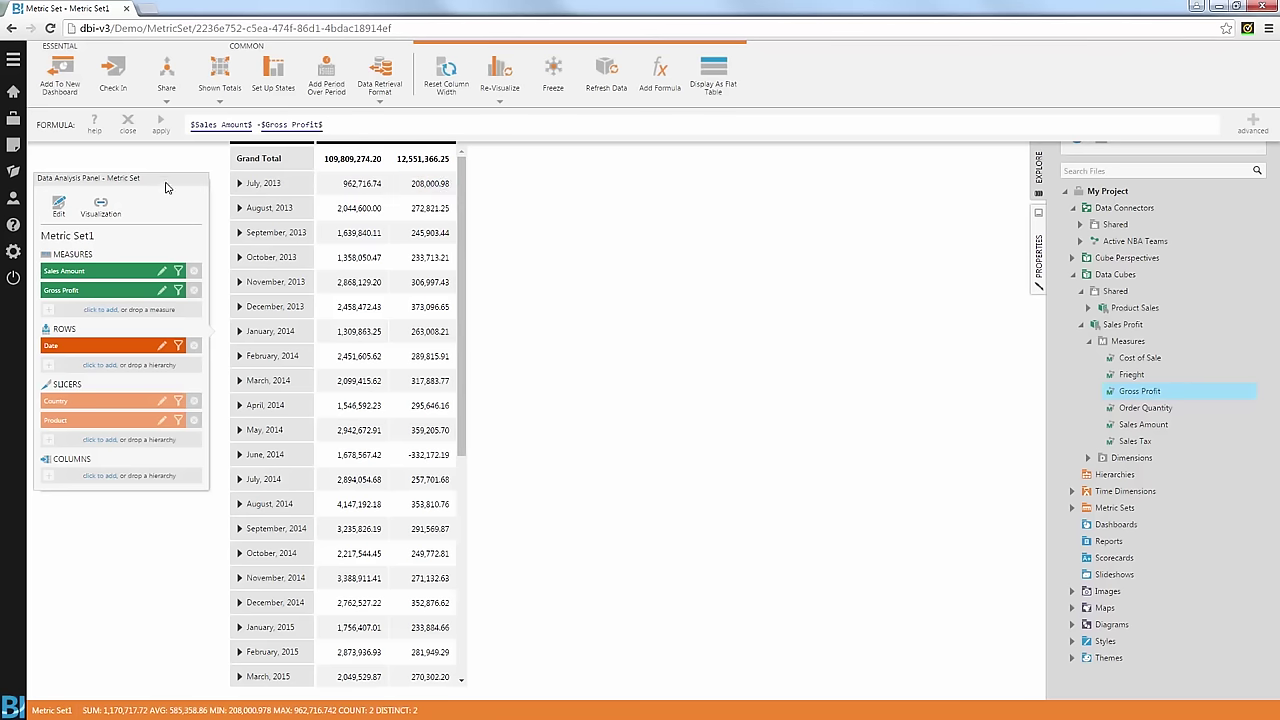
pyautogui.click(160, 121)
pyautogui.click(127, 121)
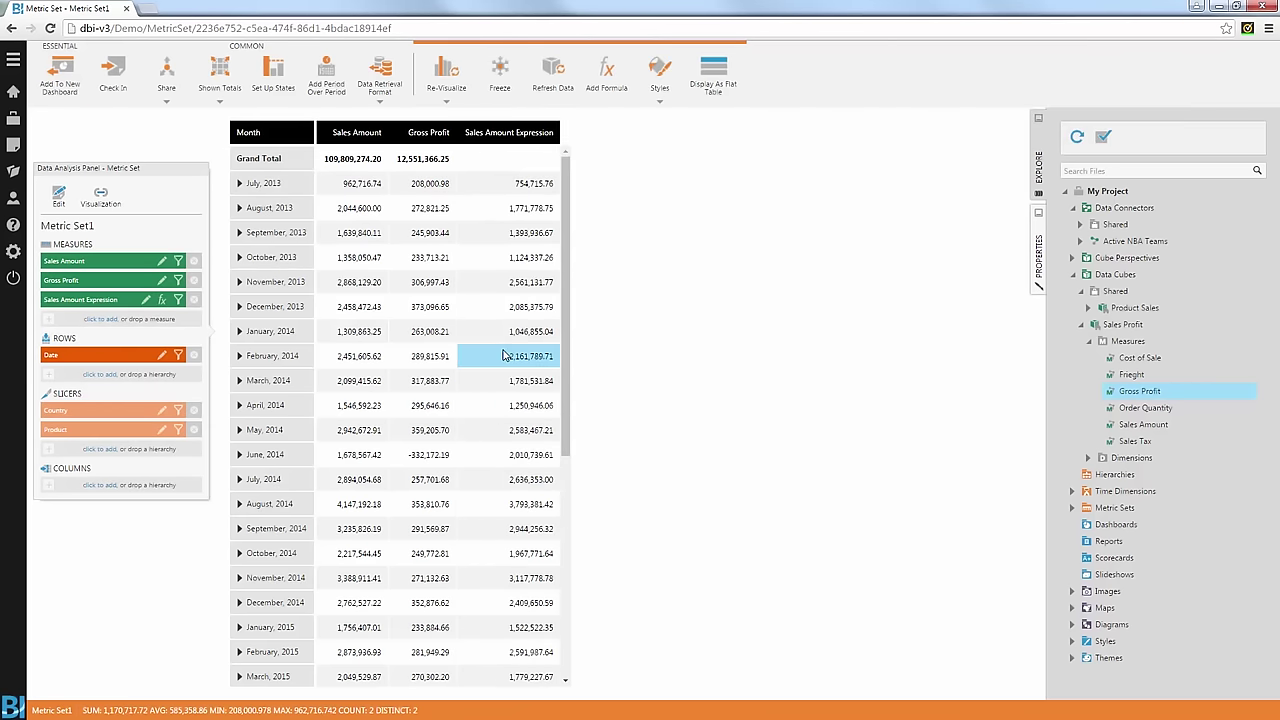
# Step: Remove the Sales Amount Expression and Gross Profit measures from the metric set
pyautogui.moveTo(504, 355)
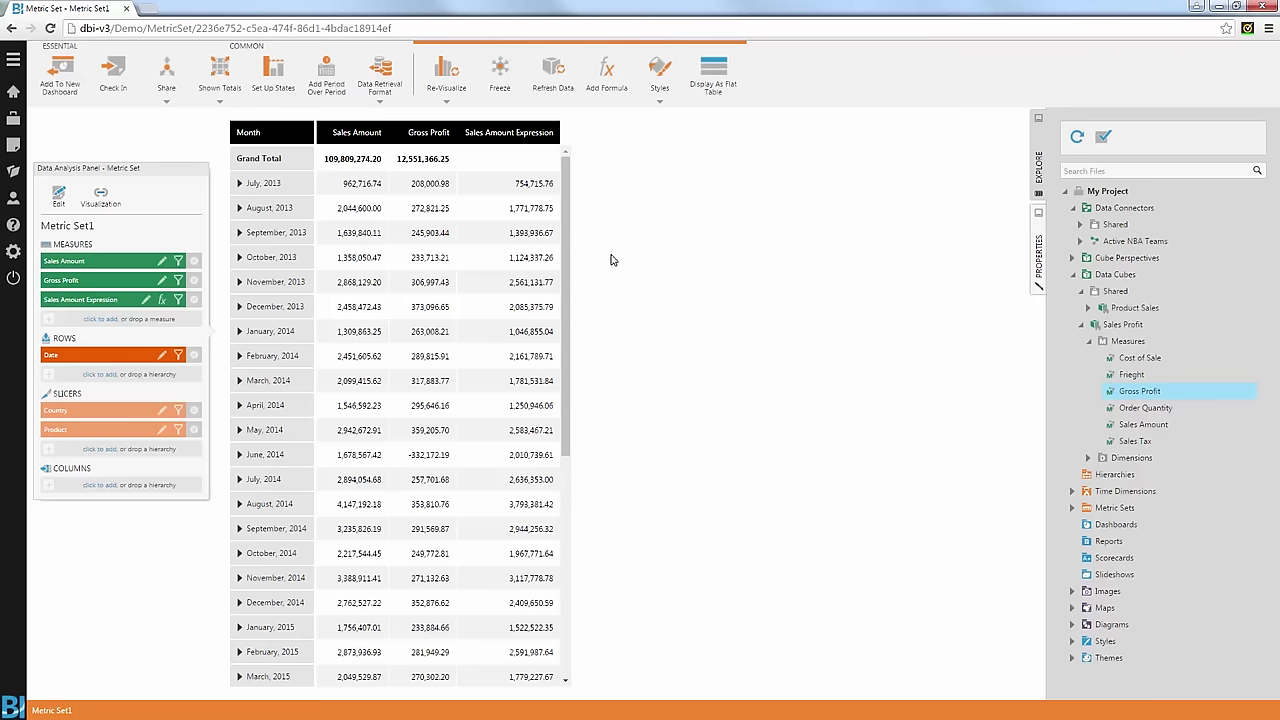
pyautogui.click(194, 299)
pyautogui.click(194, 290)
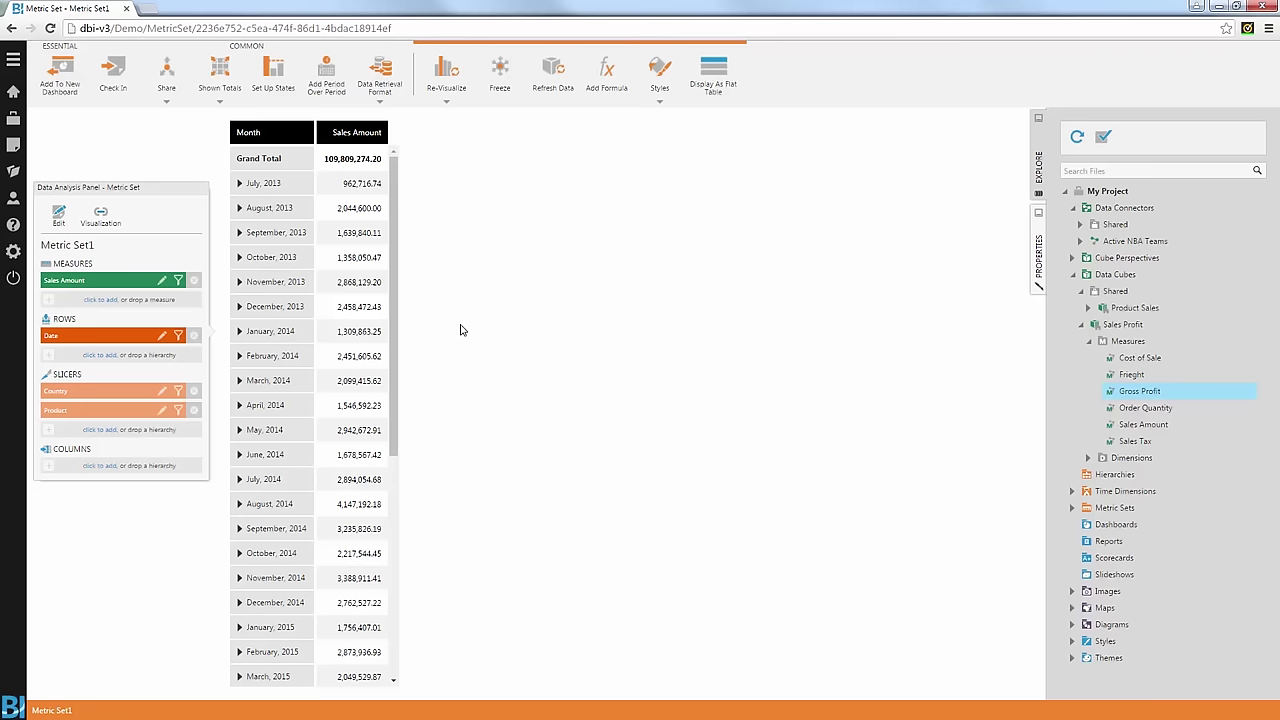
# Step: Re-visualize the monthly Sales Amount table as a bar chart
pyautogui.click(450, 80)
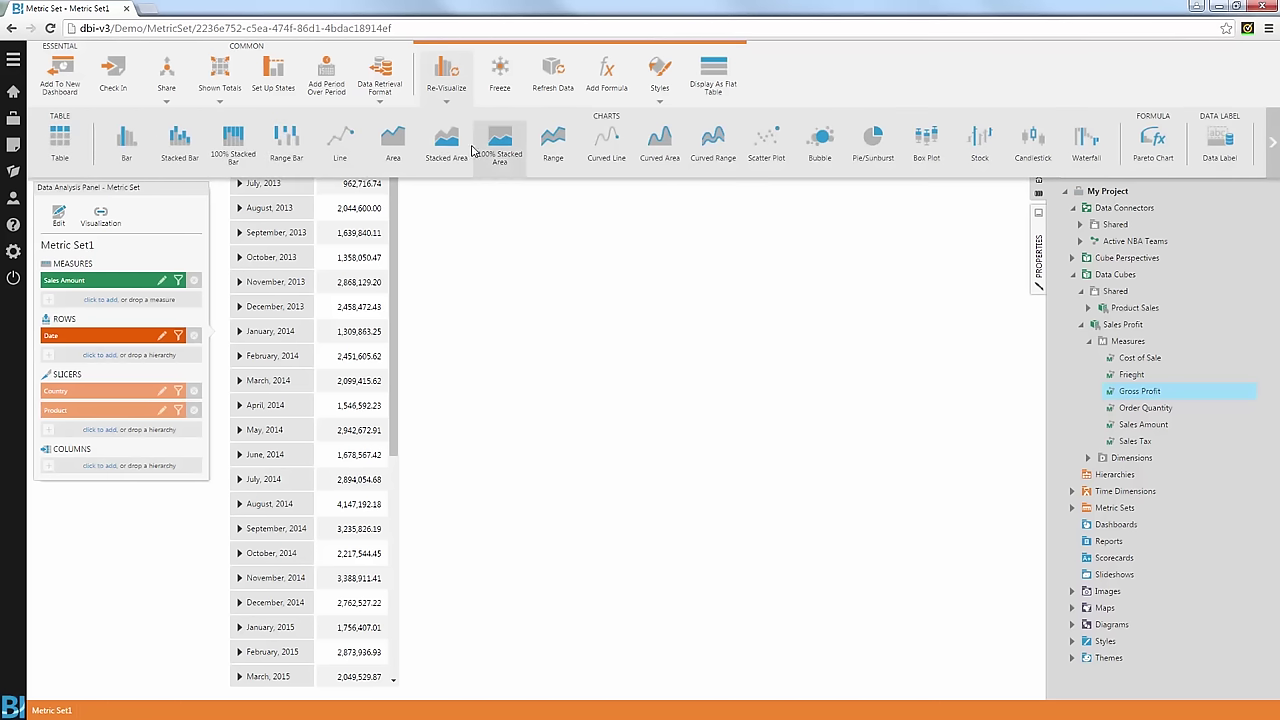
pyautogui.click(126, 141)
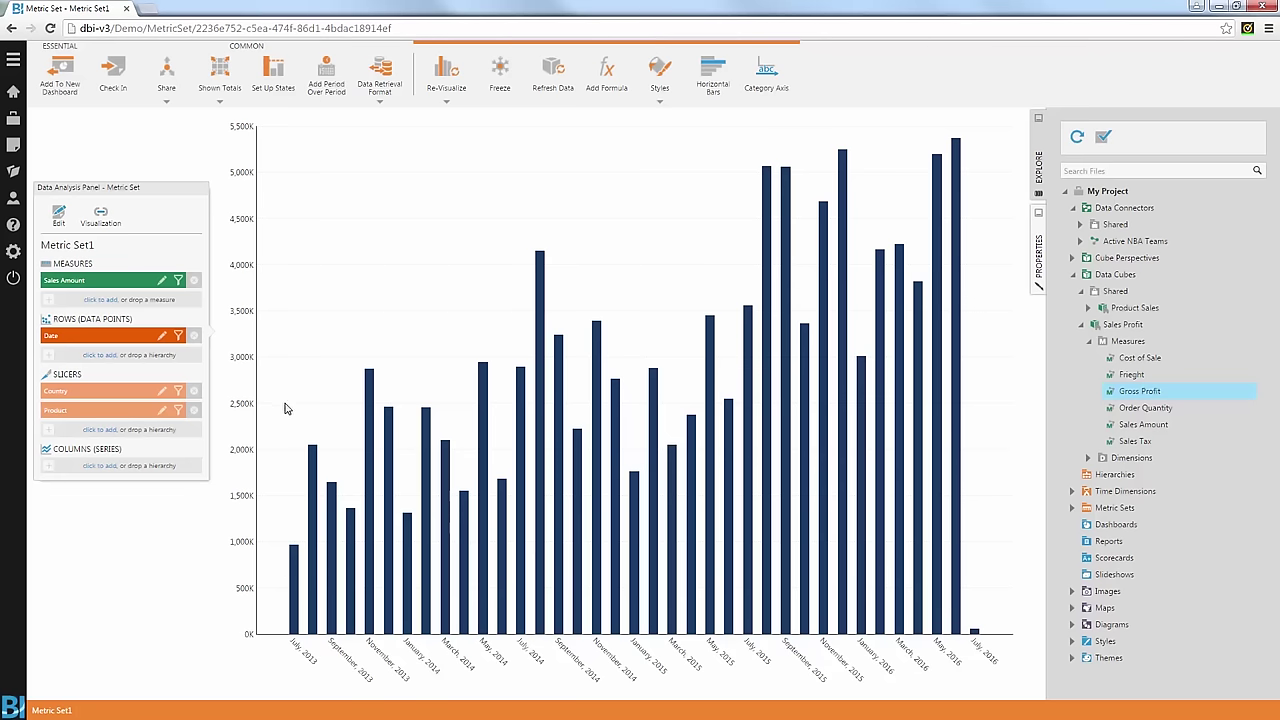
# Step: Select the bars for July to December 2013 to view their summary statistics, and clear the selection
pyautogui.moveTo(270, 345); pyautogui.dragTo(390, 645)
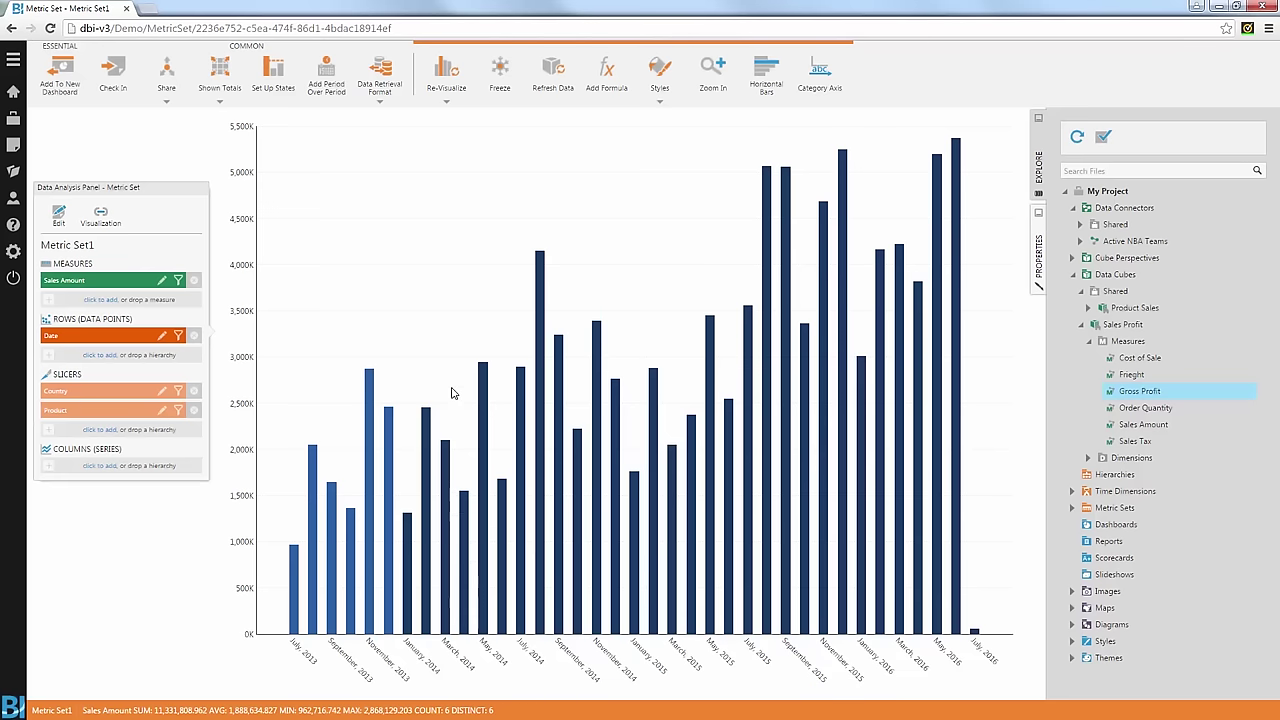
pyautogui.click(429, 363)
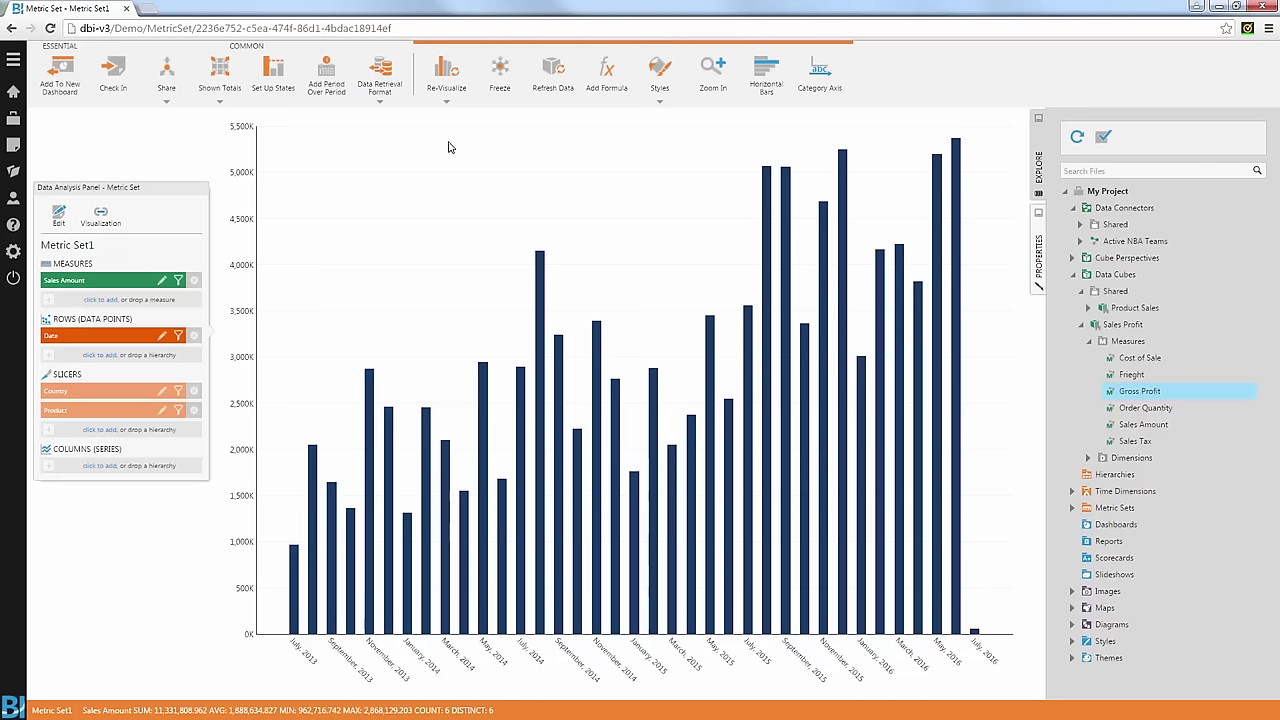
# Step: Add a trend line to the monthly Sales Amount chart and rename the metric set as Sales Amount Forecast
pyautogui.click(450, 78)
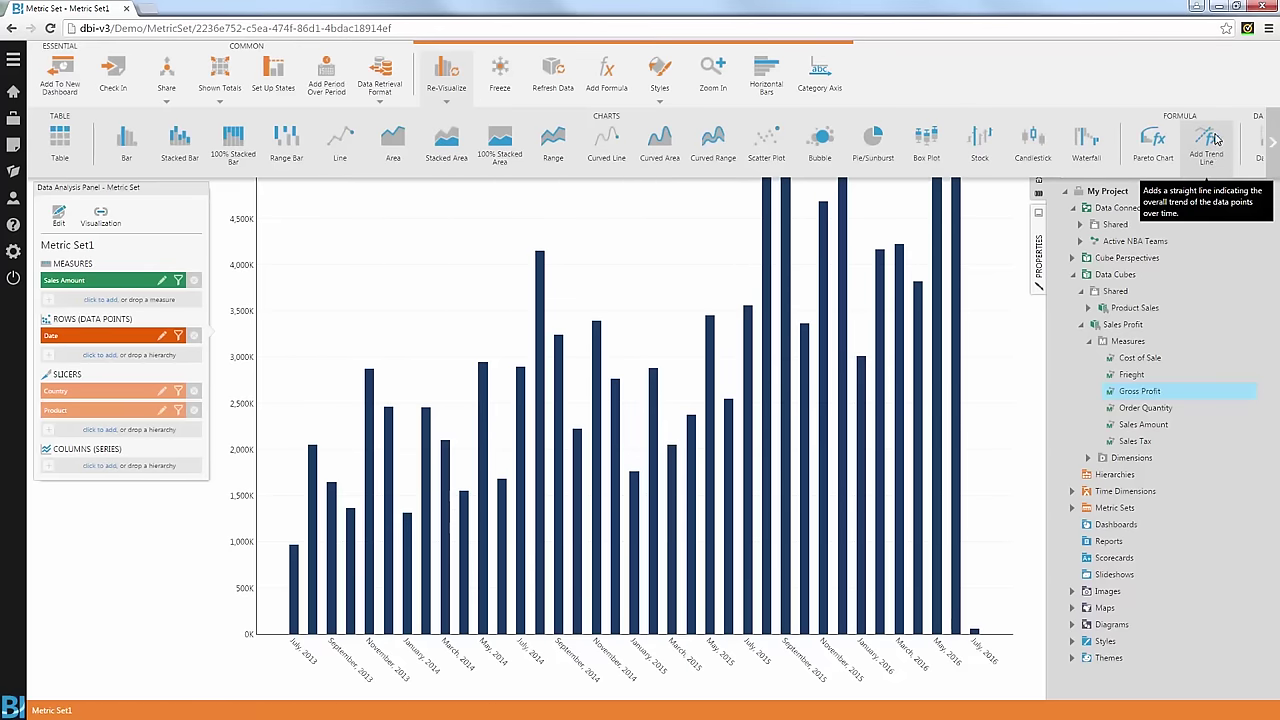
pyautogui.click(1214, 142)
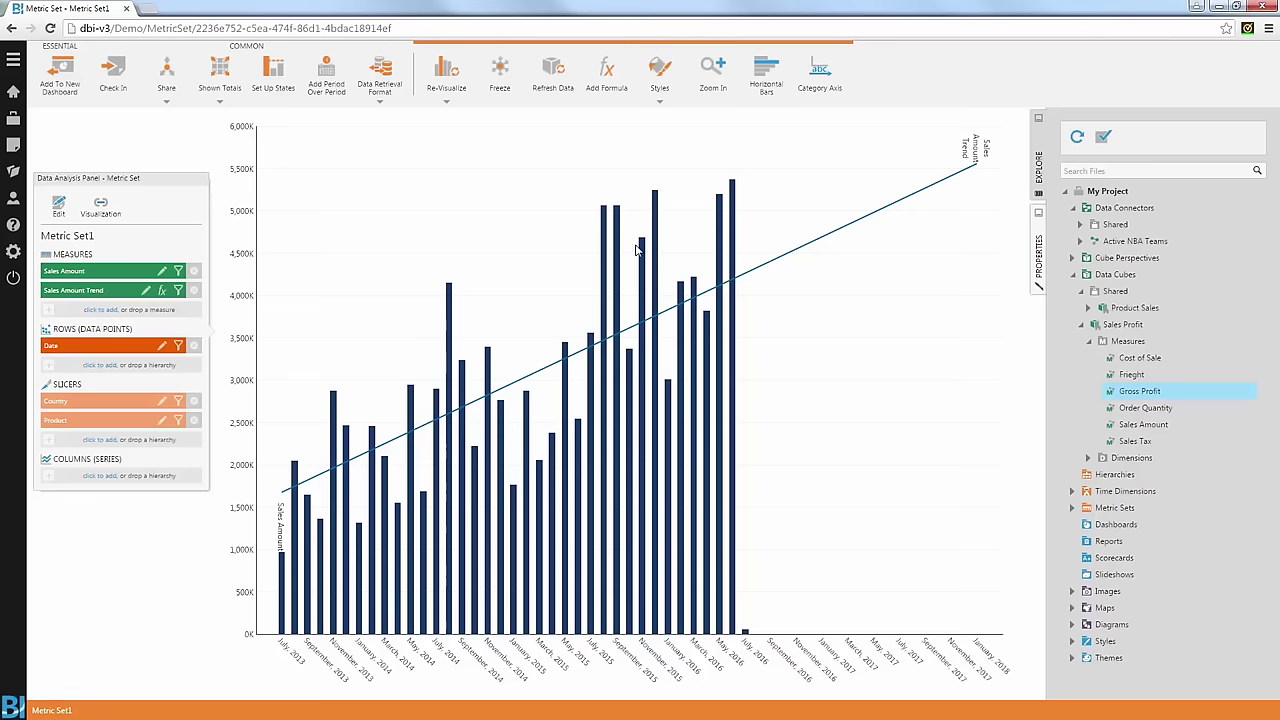
pyautogui.doubleClick(45, 711)
pyautogui.write('Sales')
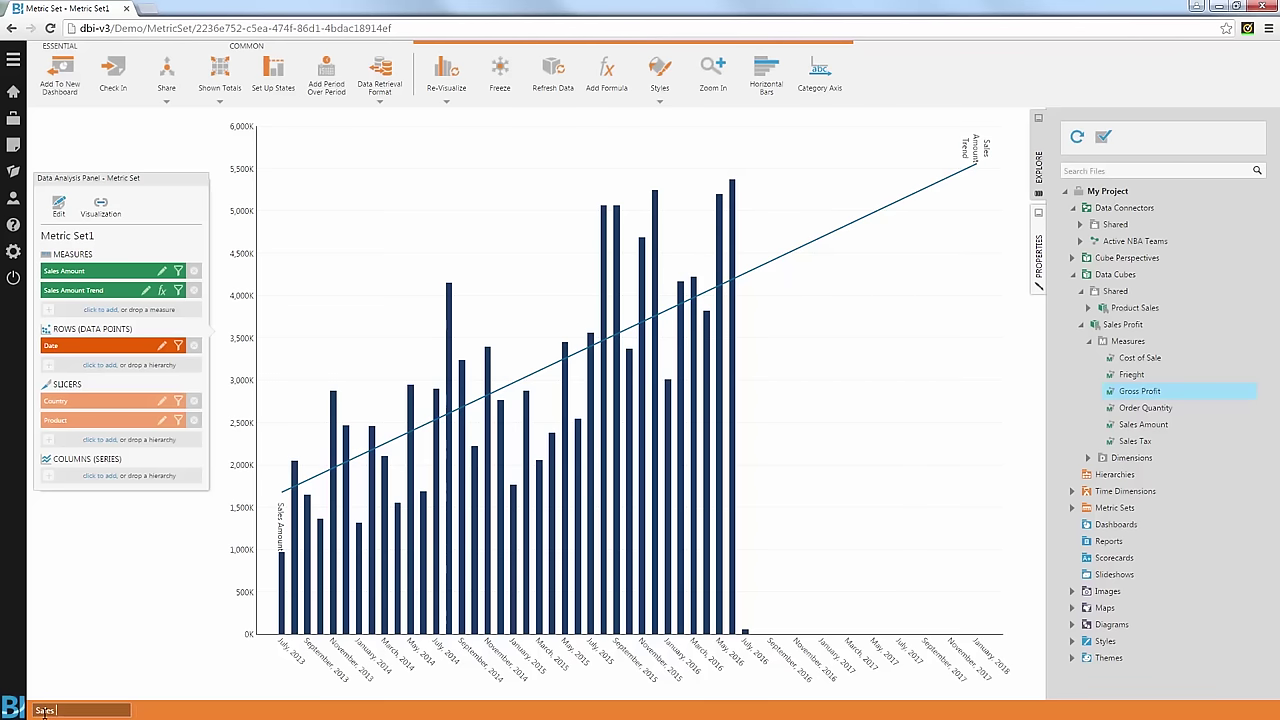
pyautogui.write(' Ampount Forecast')
pyautogui.press('Return')
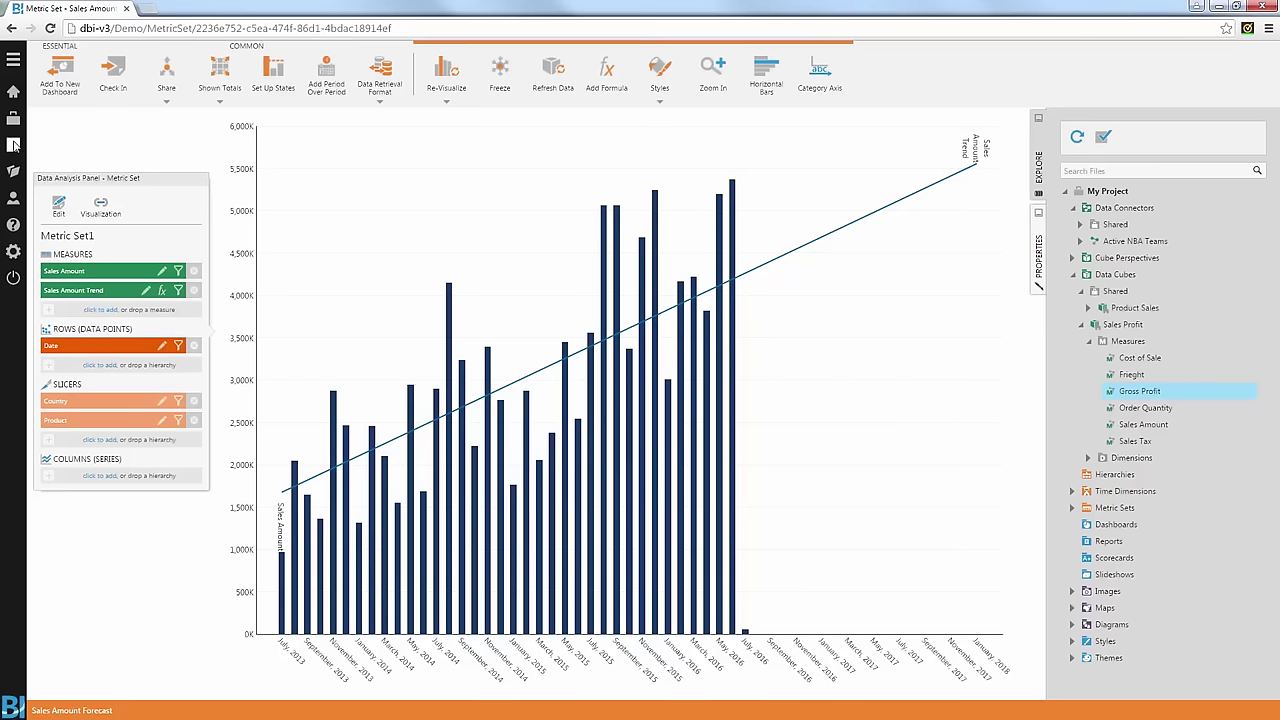
# Step: Add the Sales Amount Forecast chart to a new dashboard, enlarge it and place it in the upper area of the canvas
pyautogui.click(62, 69)
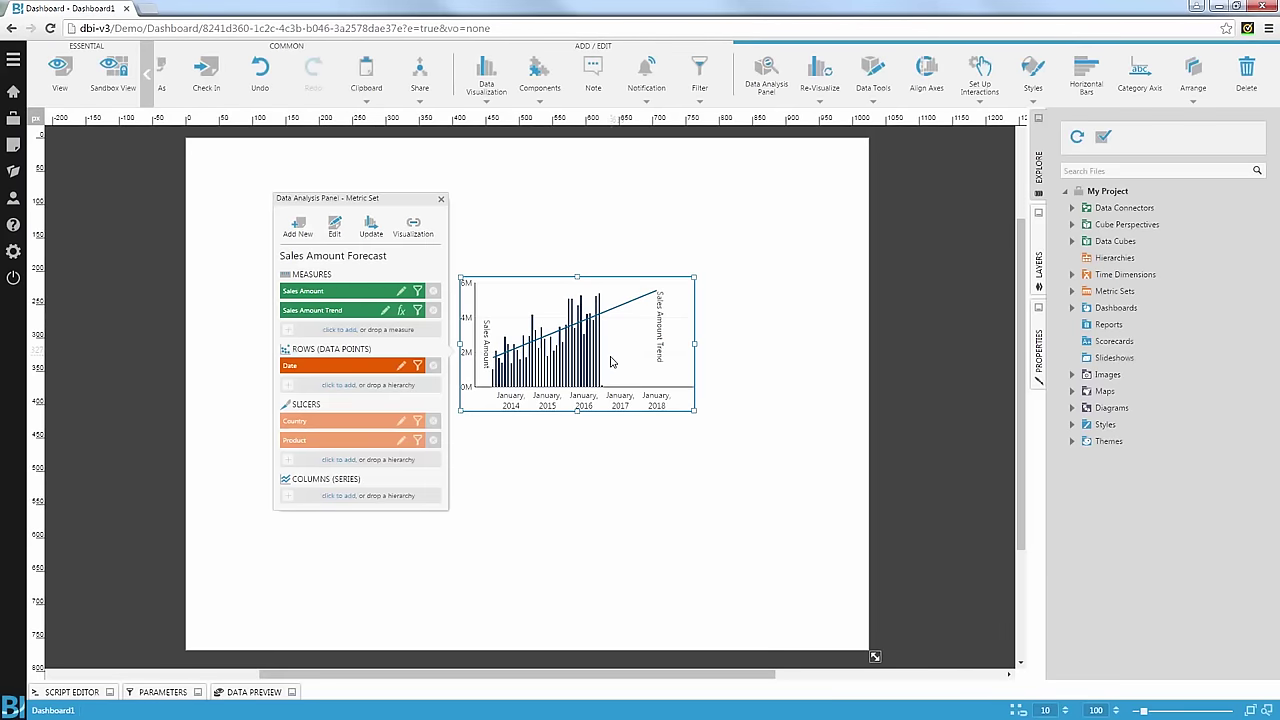
pyautogui.moveTo(600, 352); pyautogui.dragTo(378, 342)
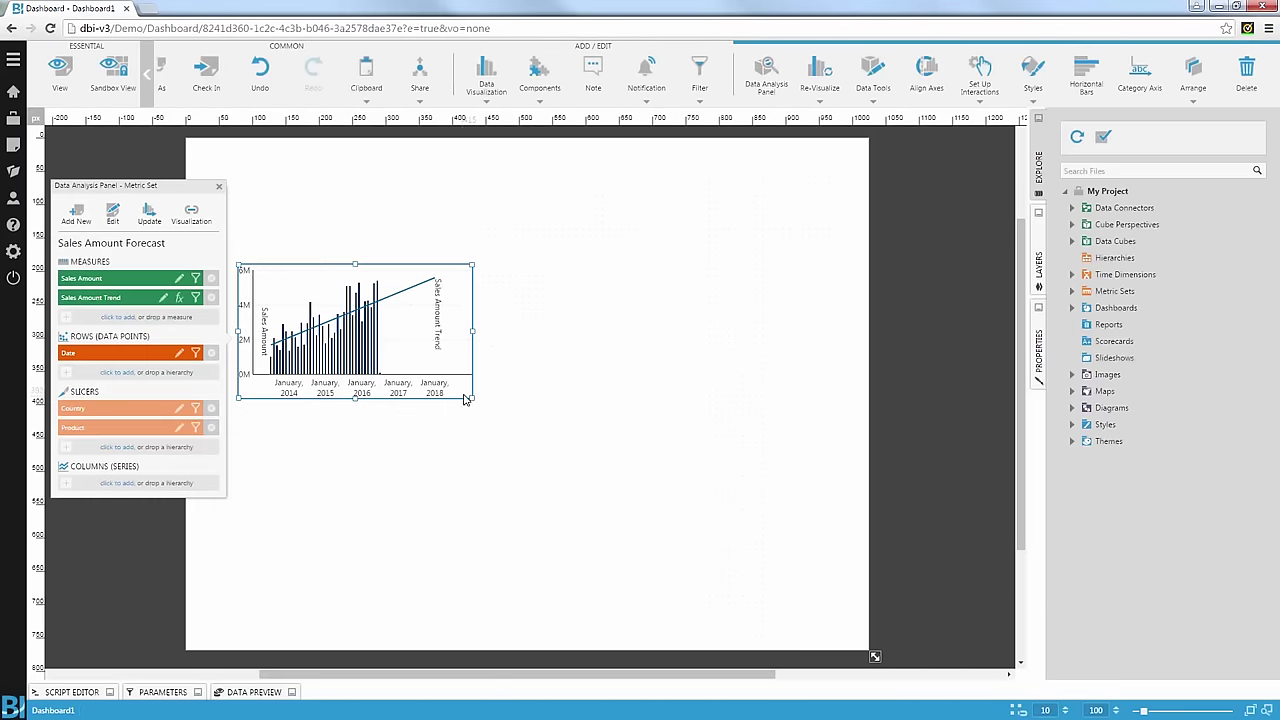
pyautogui.moveTo(472, 397); pyautogui.dragTo(580, 418)
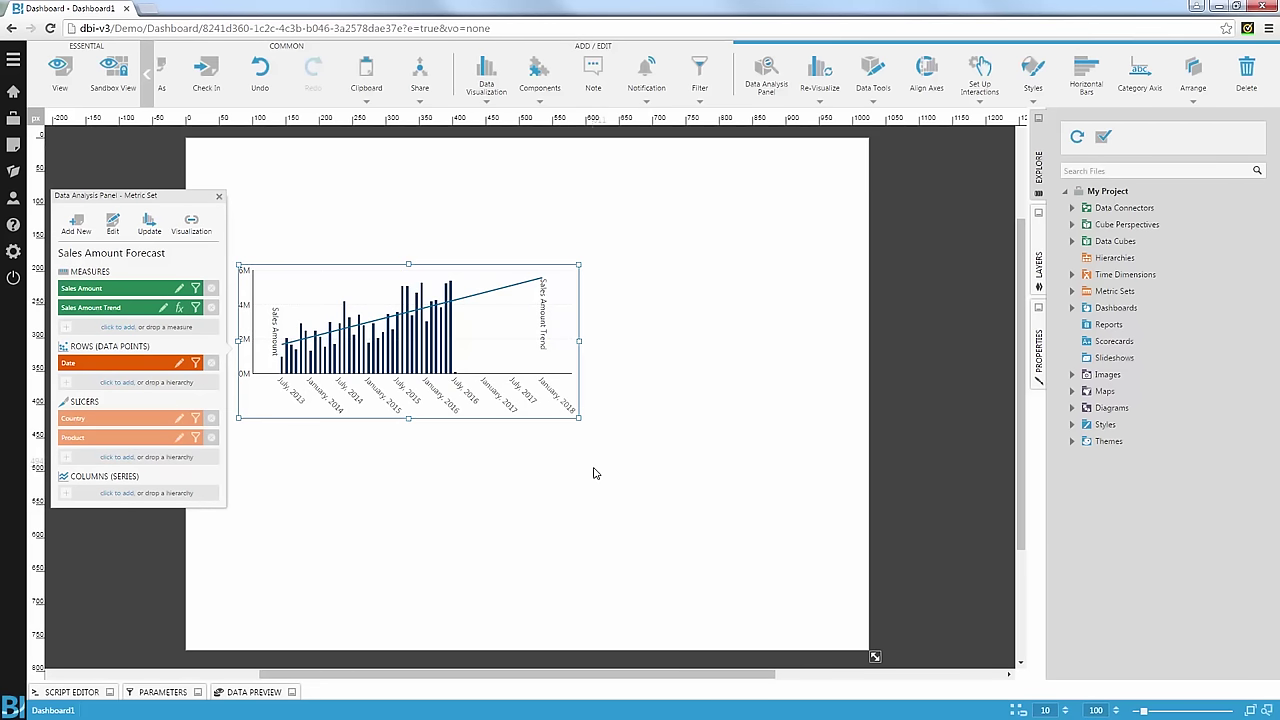
pyautogui.moveTo(482, 362); pyautogui.dragTo(495, 325)
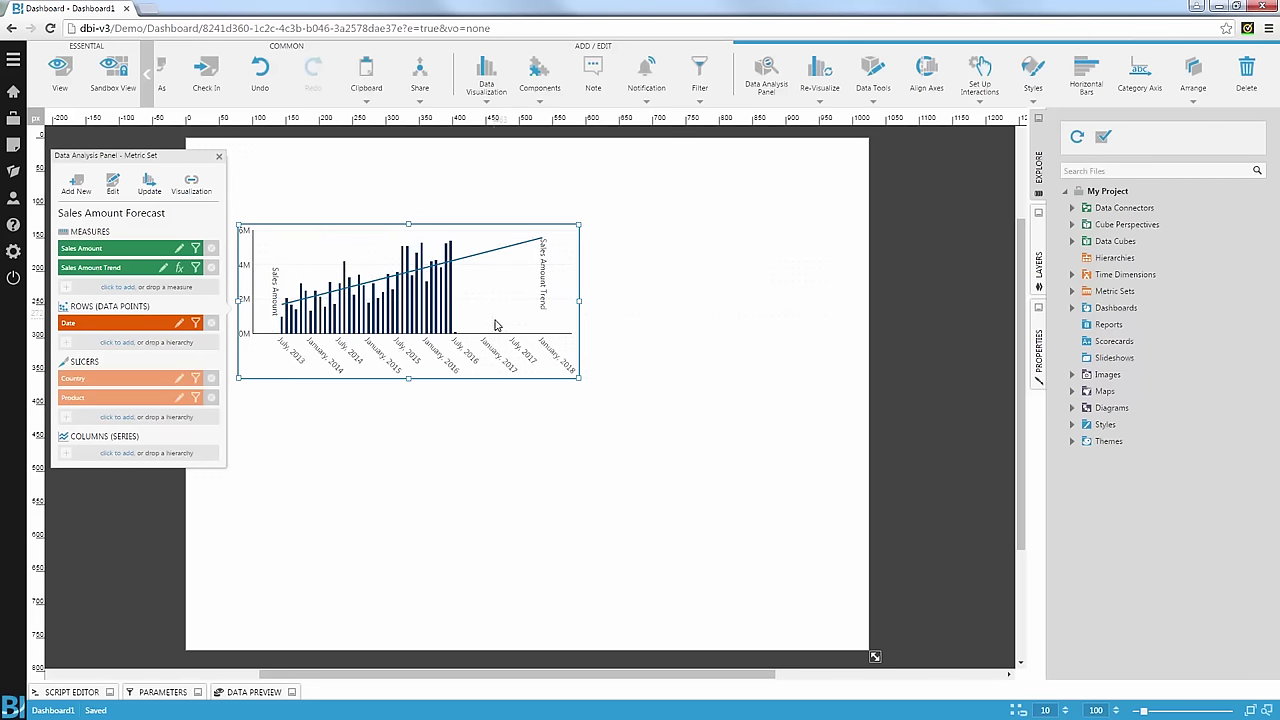
# Step: Add a Range Date filter for the chart's dates and place it above the chart
pyautogui.click(700, 72)
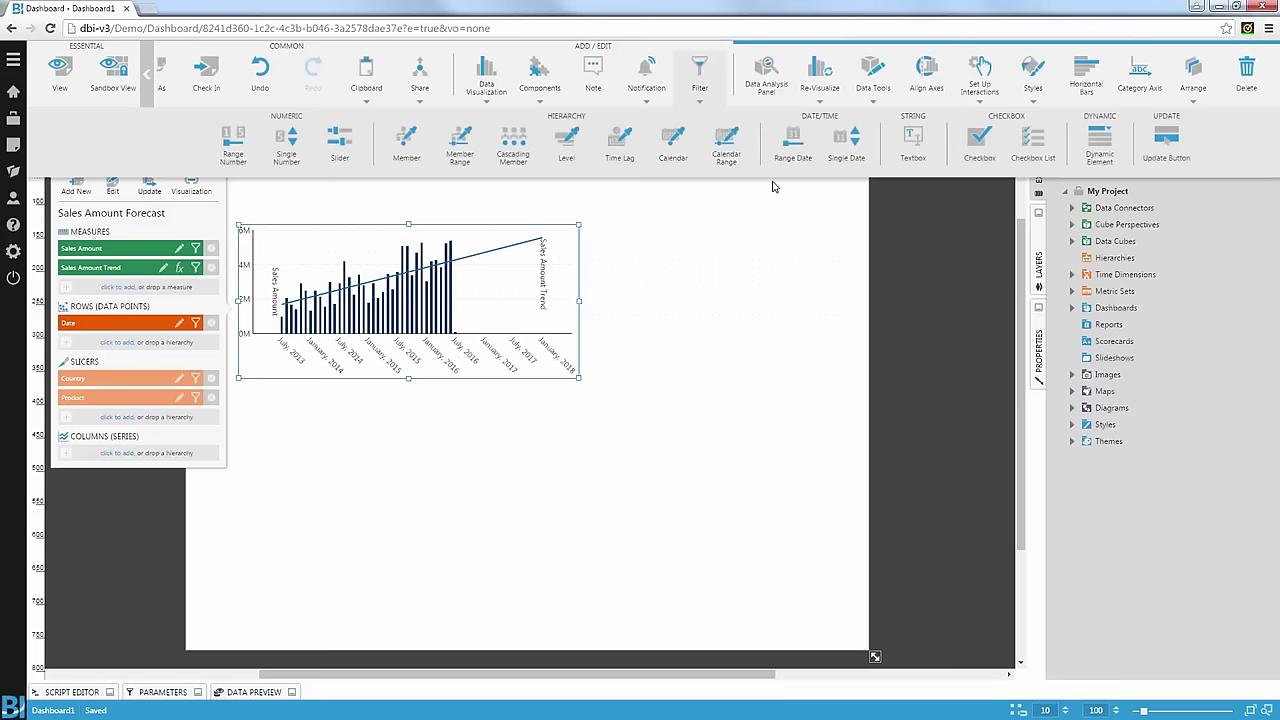
pyautogui.click(798, 140)
pyautogui.moveTo(676, 277); pyautogui.dragTo(378, 197)
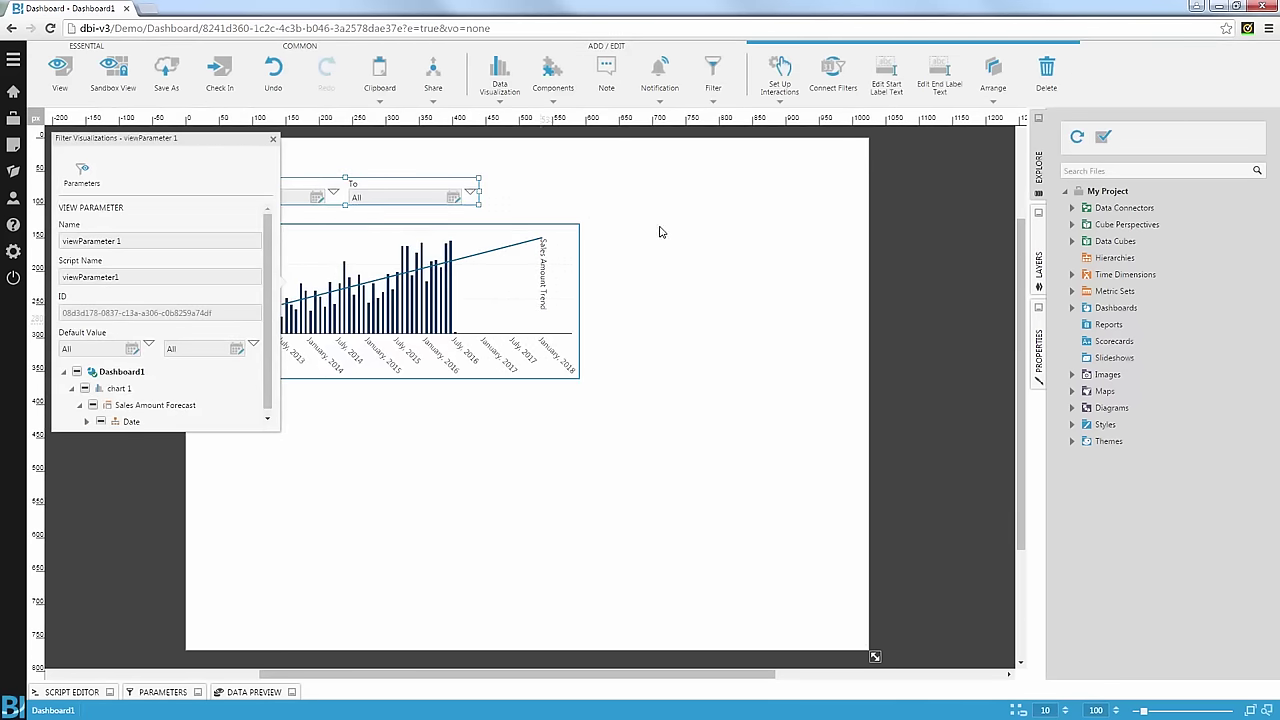
# Step: Add a Member filter connected to the Country hierarchy and place it beside the date range filter above the chart
pyautogui.click(712, 72)
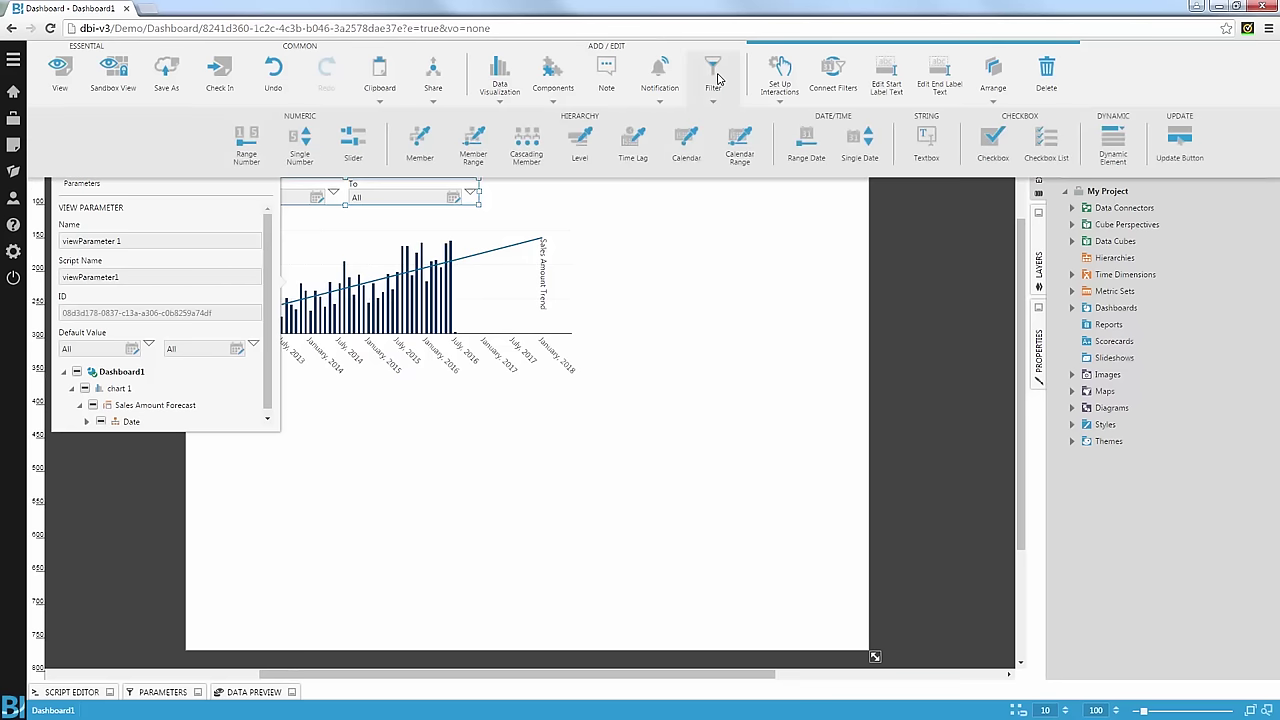
pyautogui.click(420, 148)
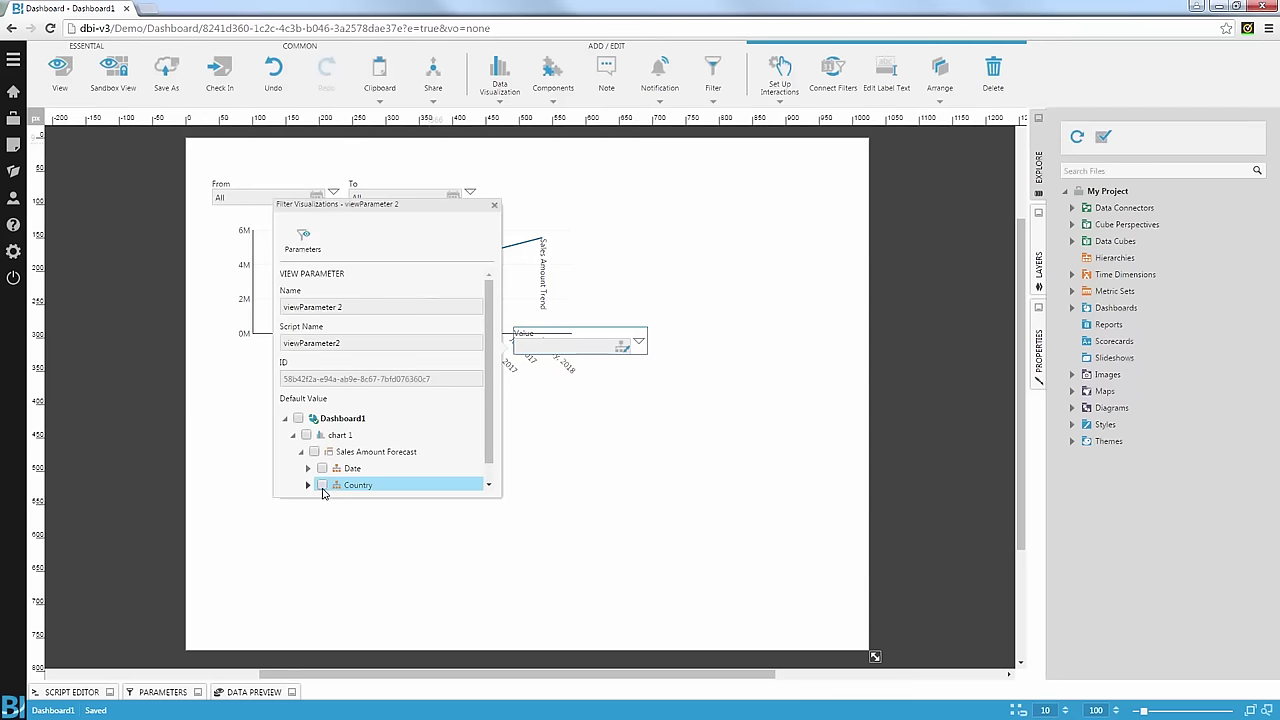
pyautogui.click(322, 488)
pyautogui.moveTo(600, 330); pyautogui.dragTo(586, 203)
pyautogui.click(600, 260)
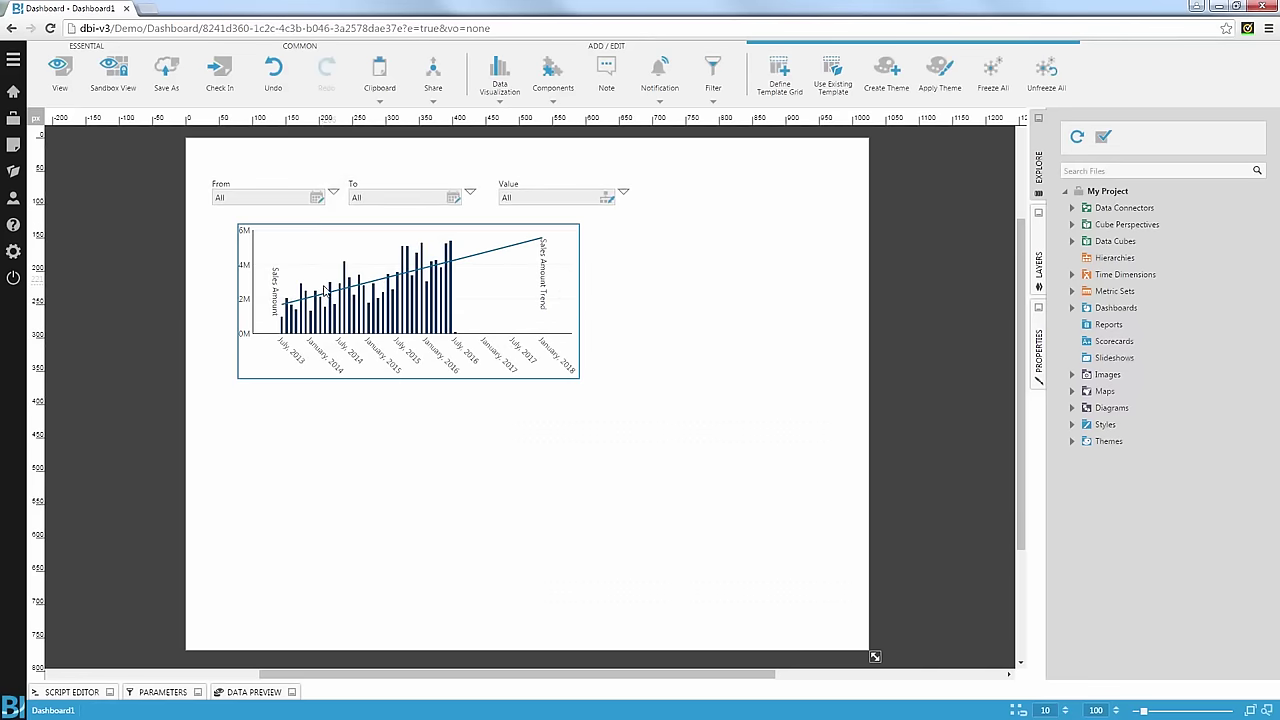
# Step: Widen the chart on both sides to span the row of filters, and switch the dashboard to view mode
pyautogui.click(324, 291)
pyautogui.moveTo(238, 297); pyautogui.dragTo(213, 298)
pyautogui.moveTo(580, 301); pyautogui.dragTo(633, 301)
pyautogui.click(712, 393)
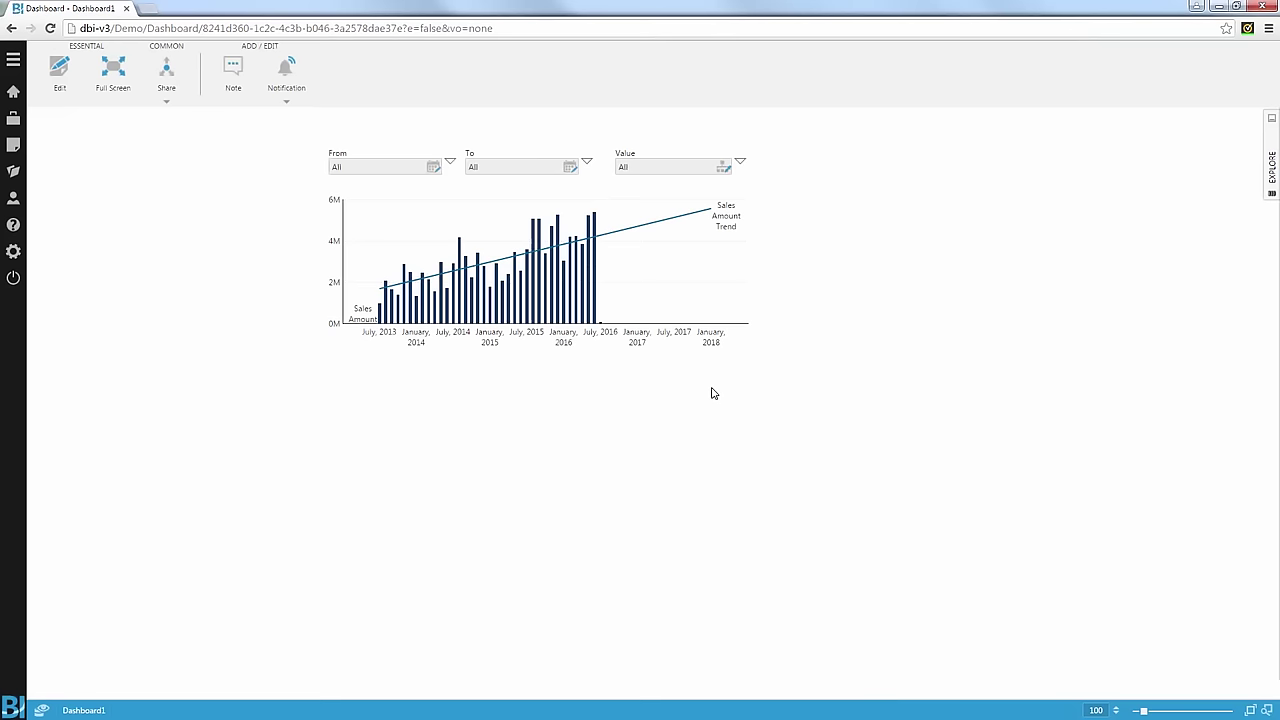
# Step: Filter the chart by country to France and Germany under Europe
pyautogui.click(668, 167)
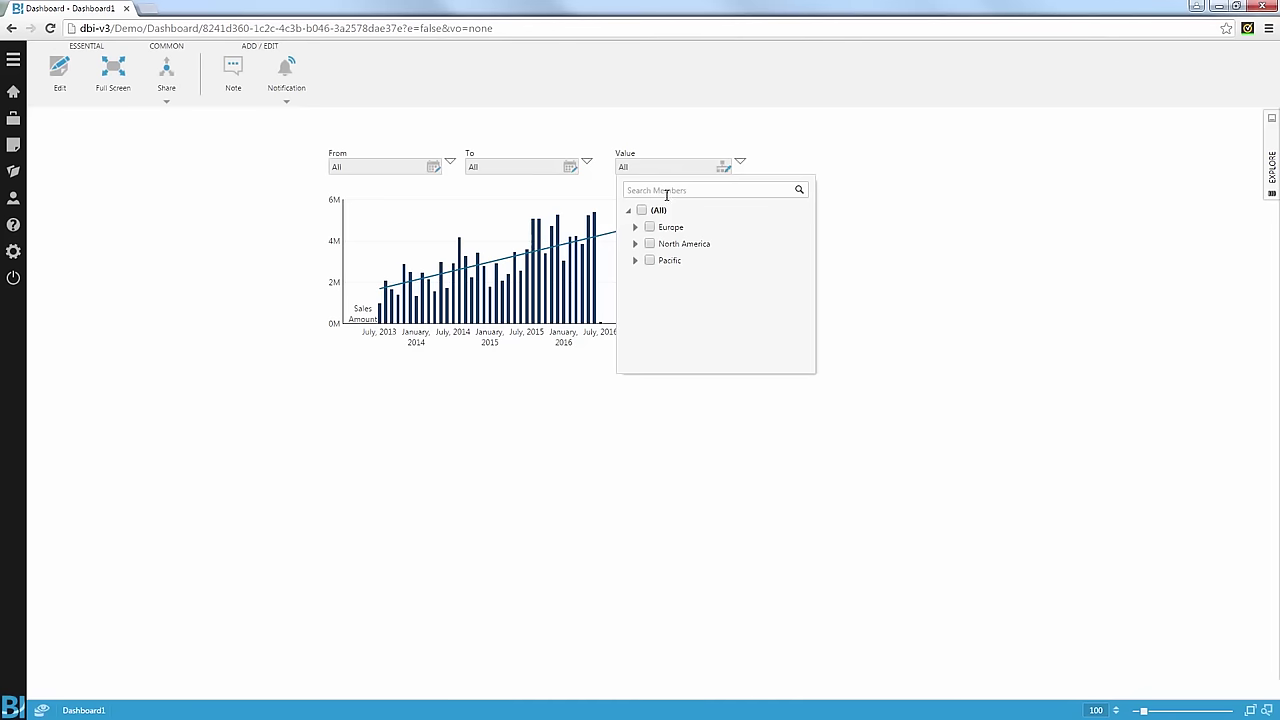
pyautogui.click(635, 227)
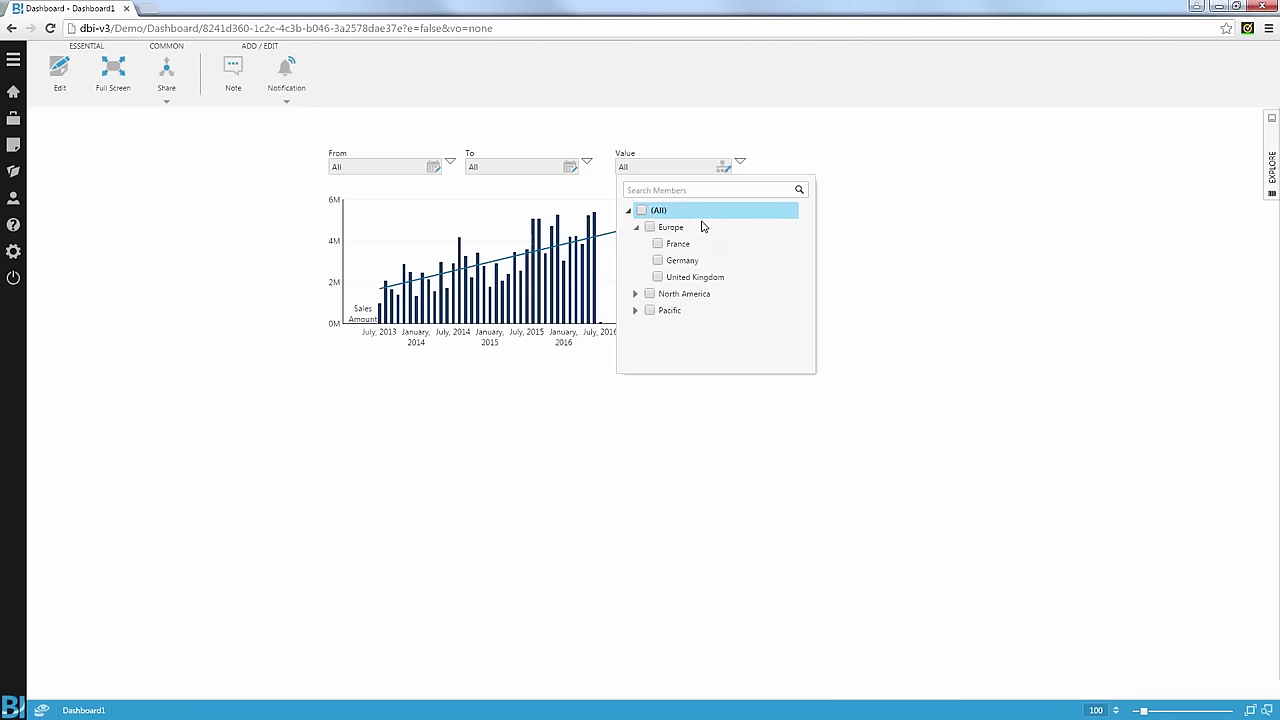
pyautogui.click(657, 243)
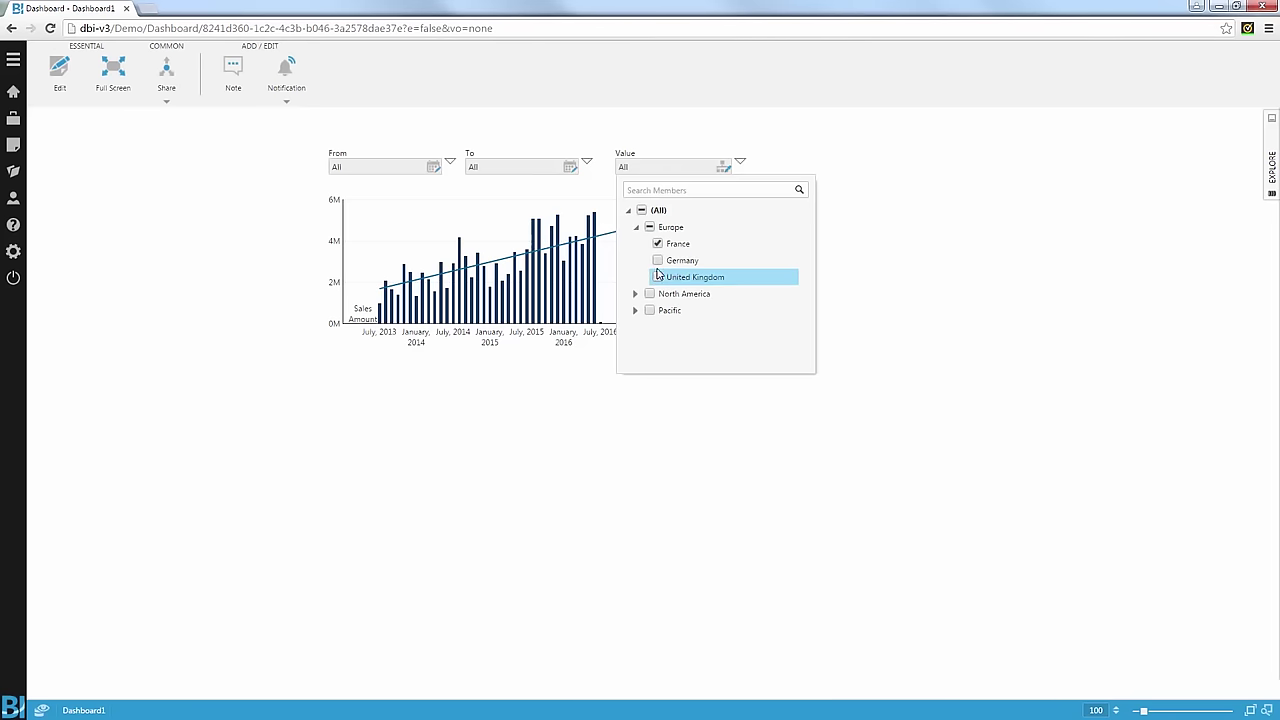
pyautogui.click(658, 261)
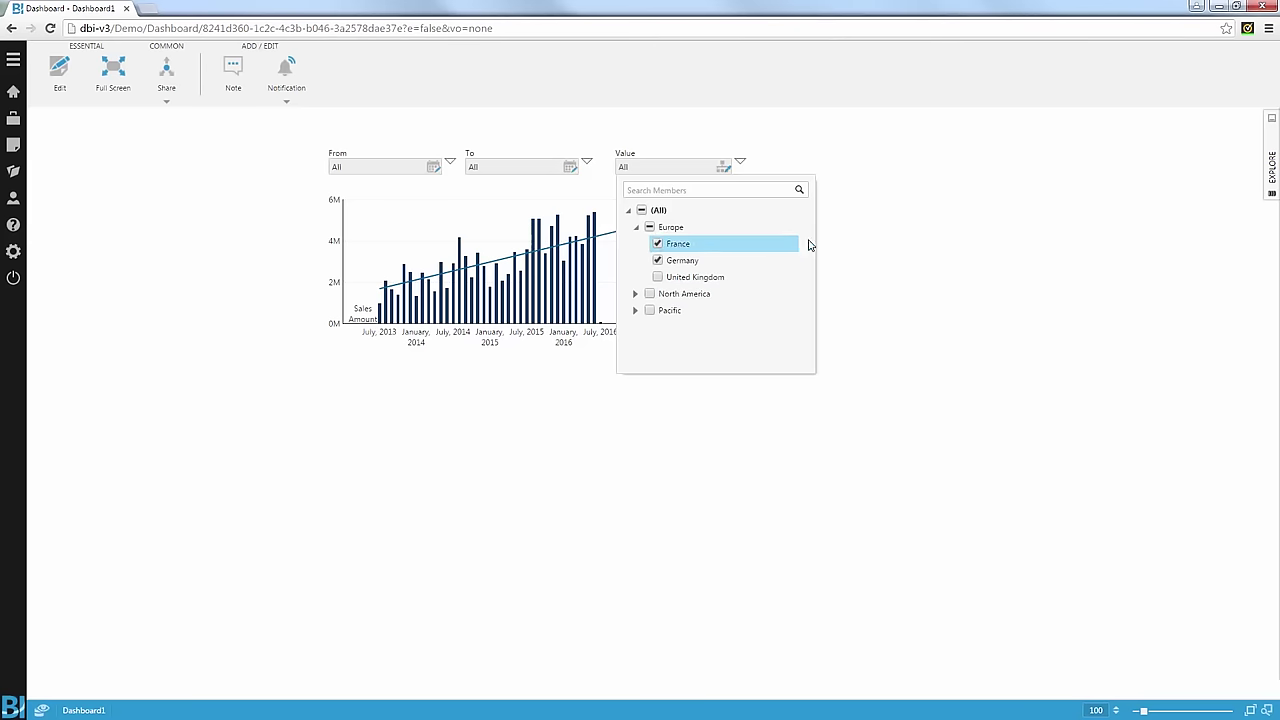
pyautogui.click(863, 207)
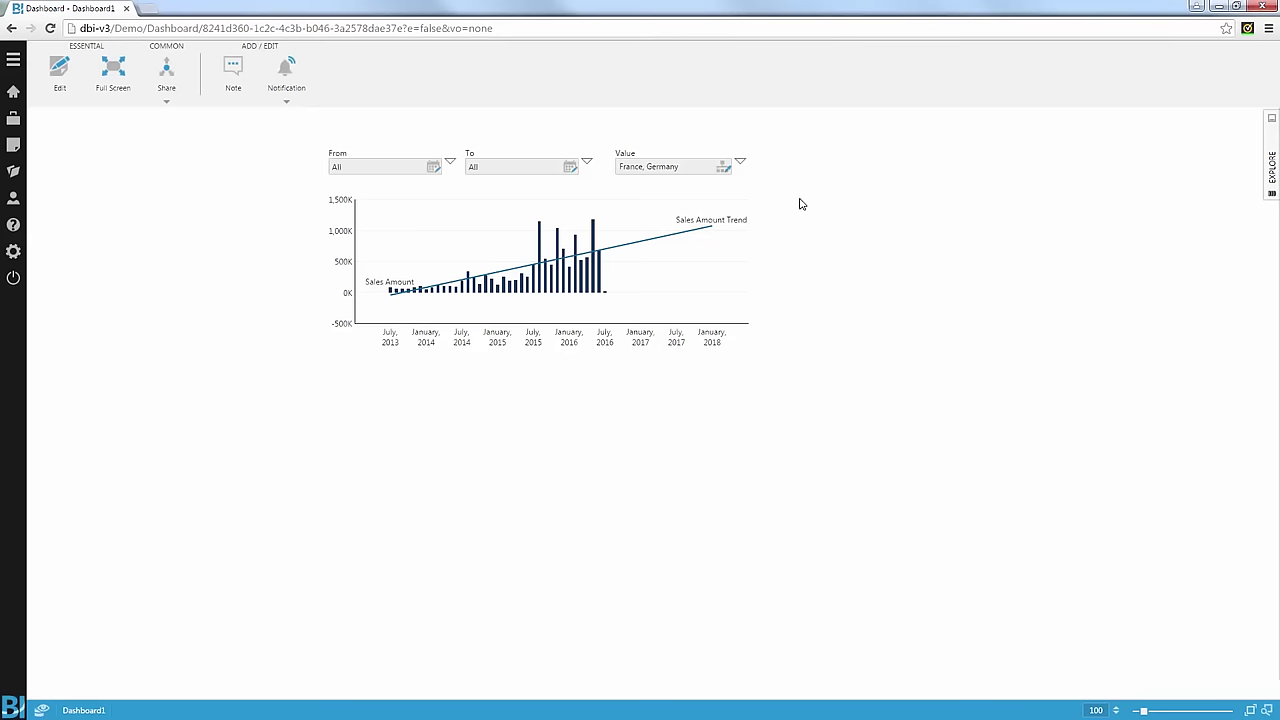
# Step: Save the France and Germany selection as an Account Token captioned Europe Mainland, assigned to the user's own account
pyautogui.click(741, 163)
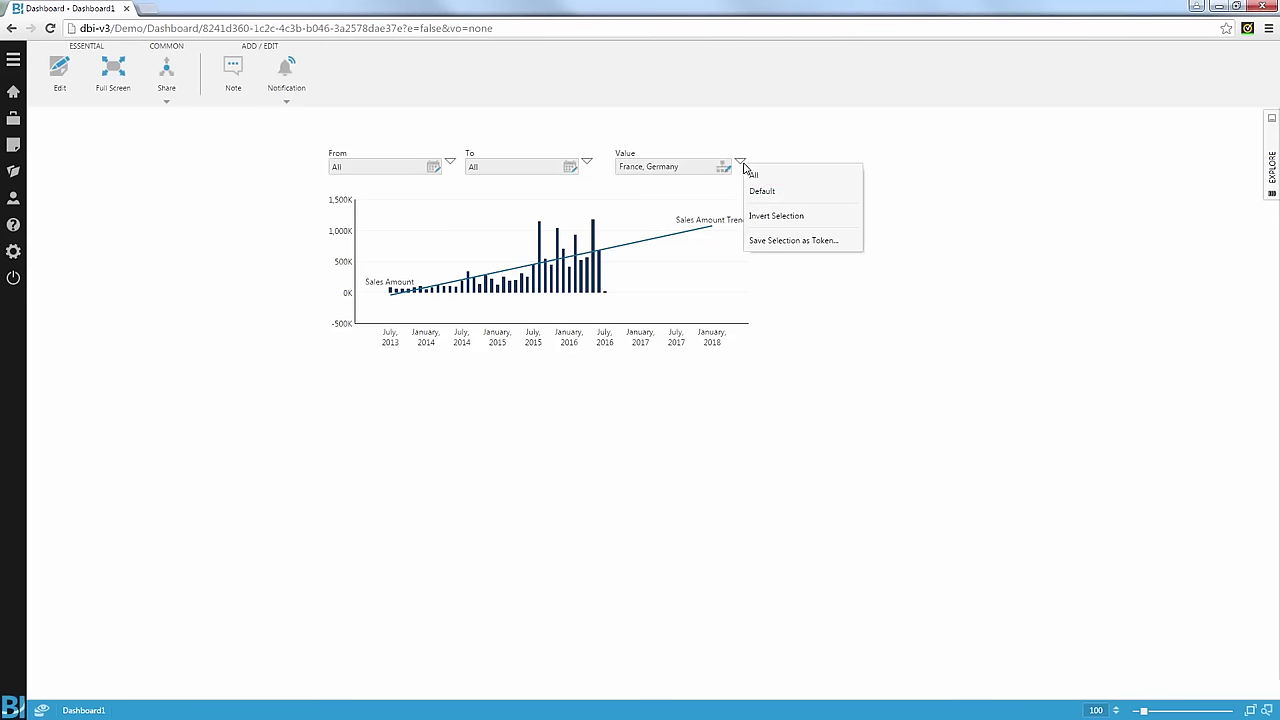
pyautogui.click(792, 245)
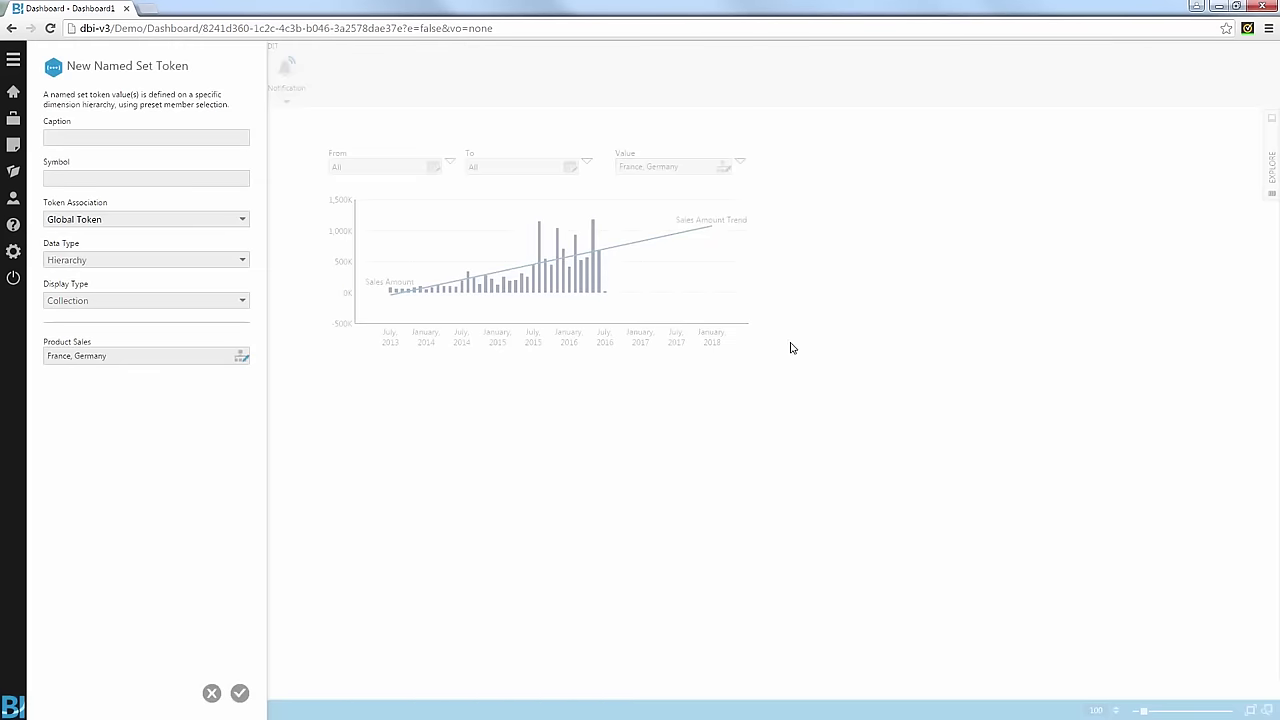
pyautogui.click(243, 139)
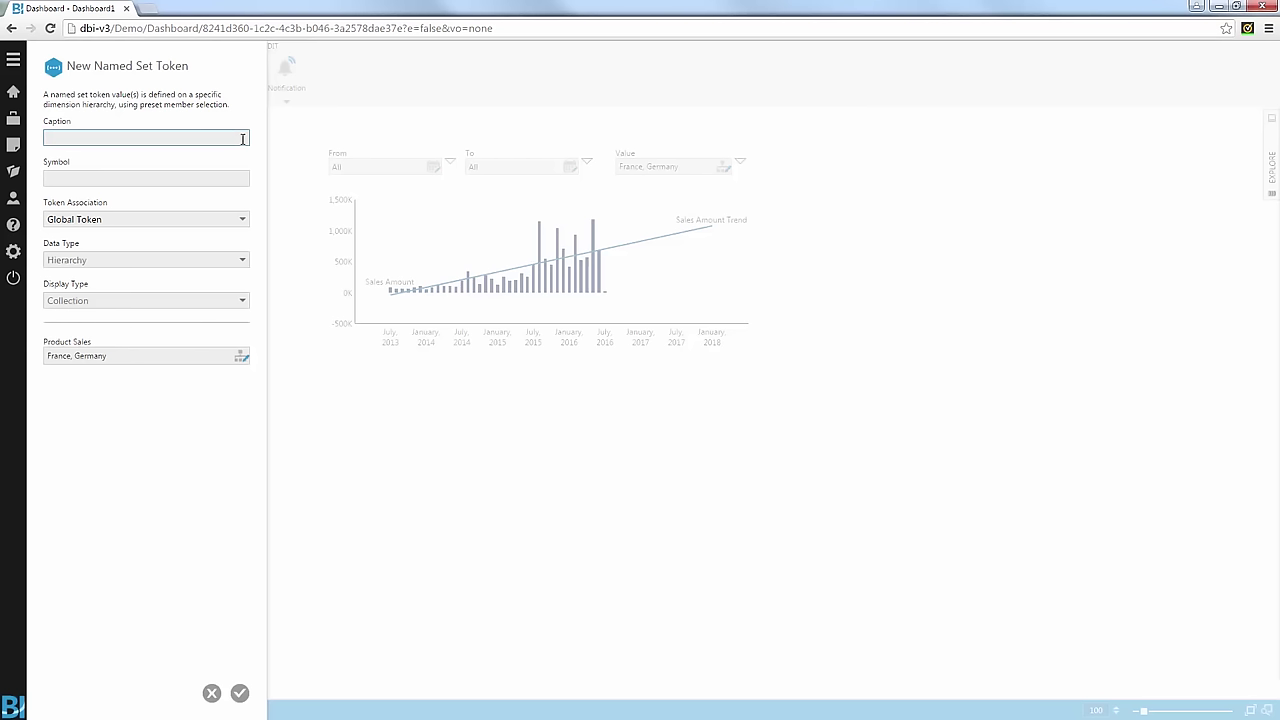
pyautogui.write('Europe Mainland')
pyautogui.click(143, 222)
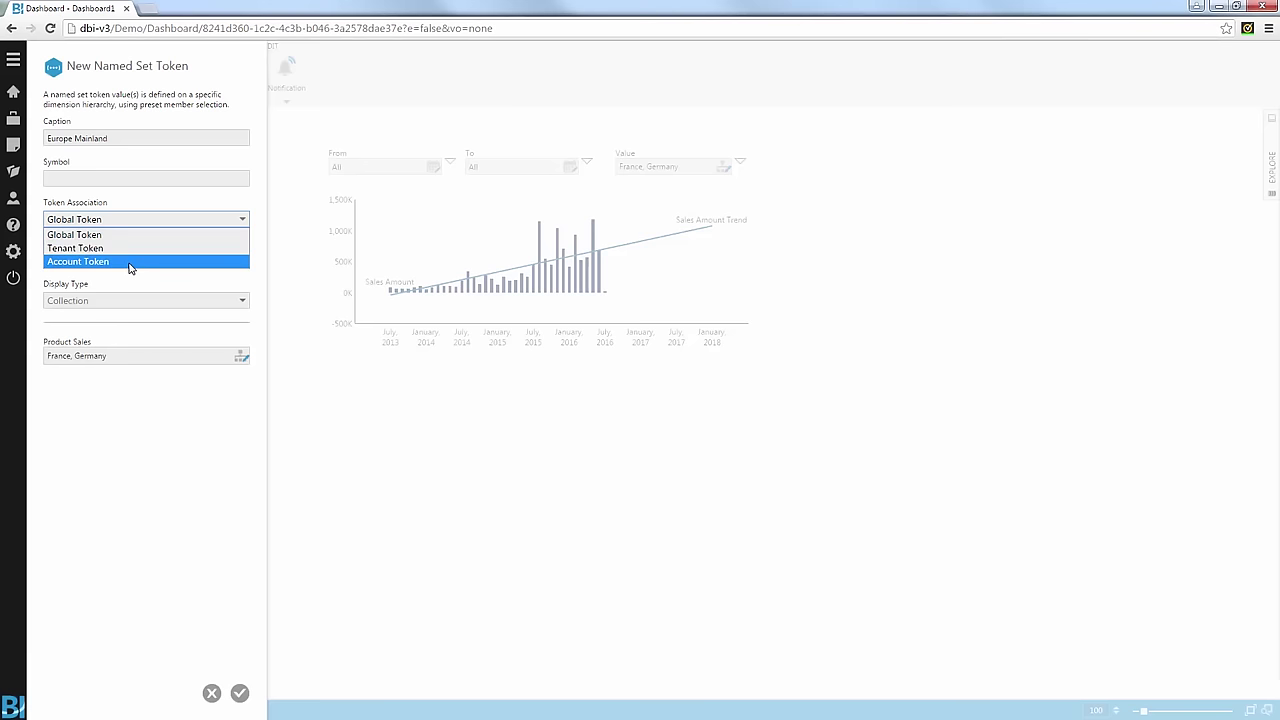
pyautogui.click(130, 262)
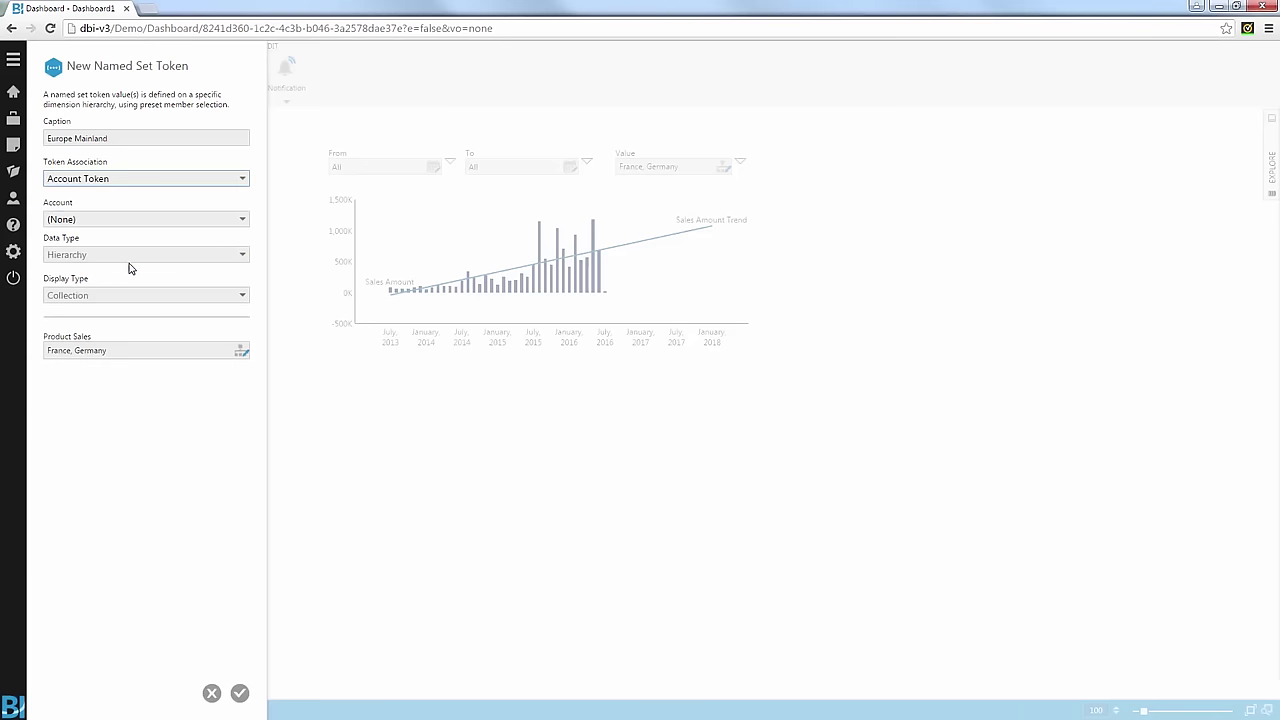
pyautogui.click(95, 222)
pyautogui.click(92, 262)
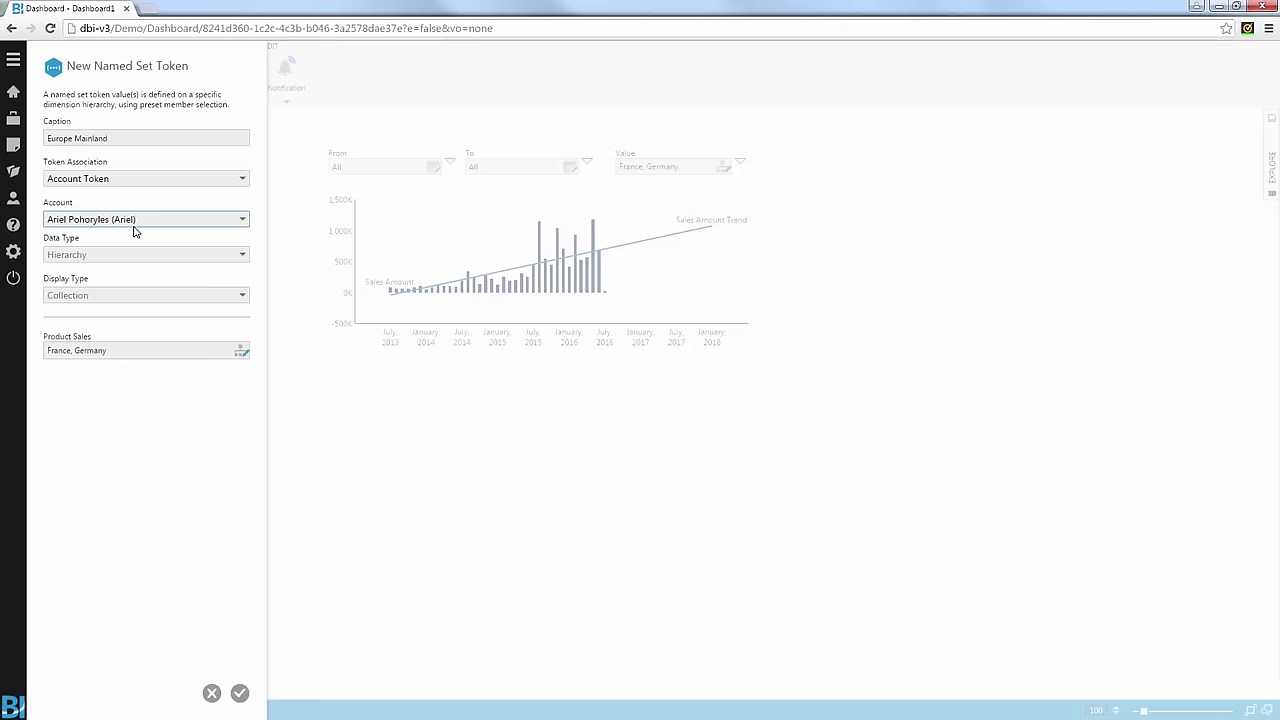
pyautogui.click(240, 693)
# Step: Reset the country filter to All and apply the saved Europe Mainland token to it
pyautogui.click(719, 163)
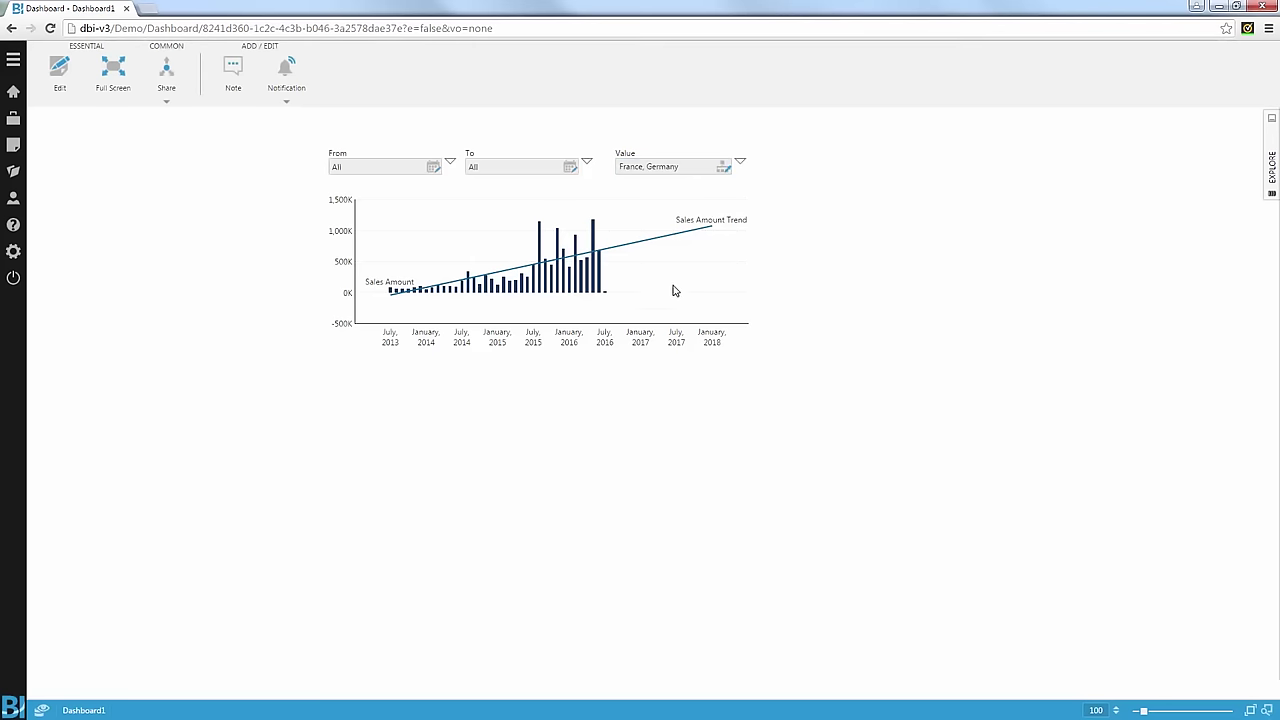
pyautogui.click(740, 163)
pyautogui.click(763, 175)
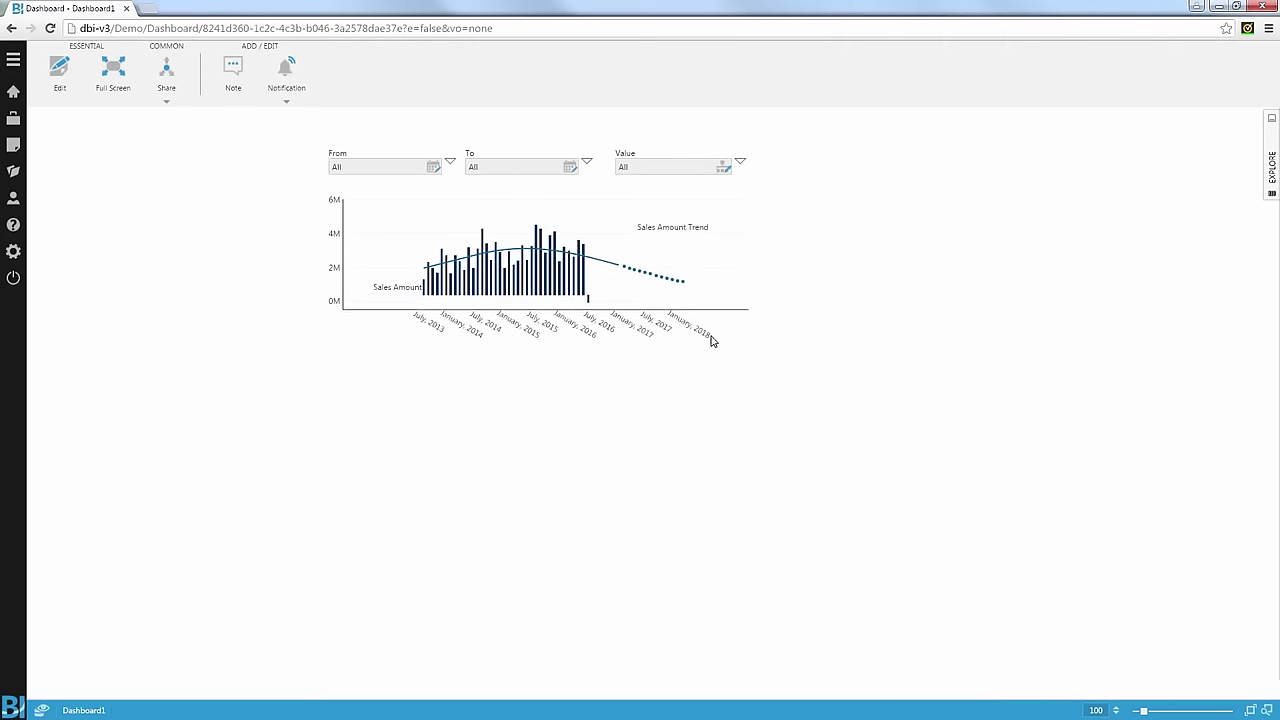
pyautogui.click(741, 163)
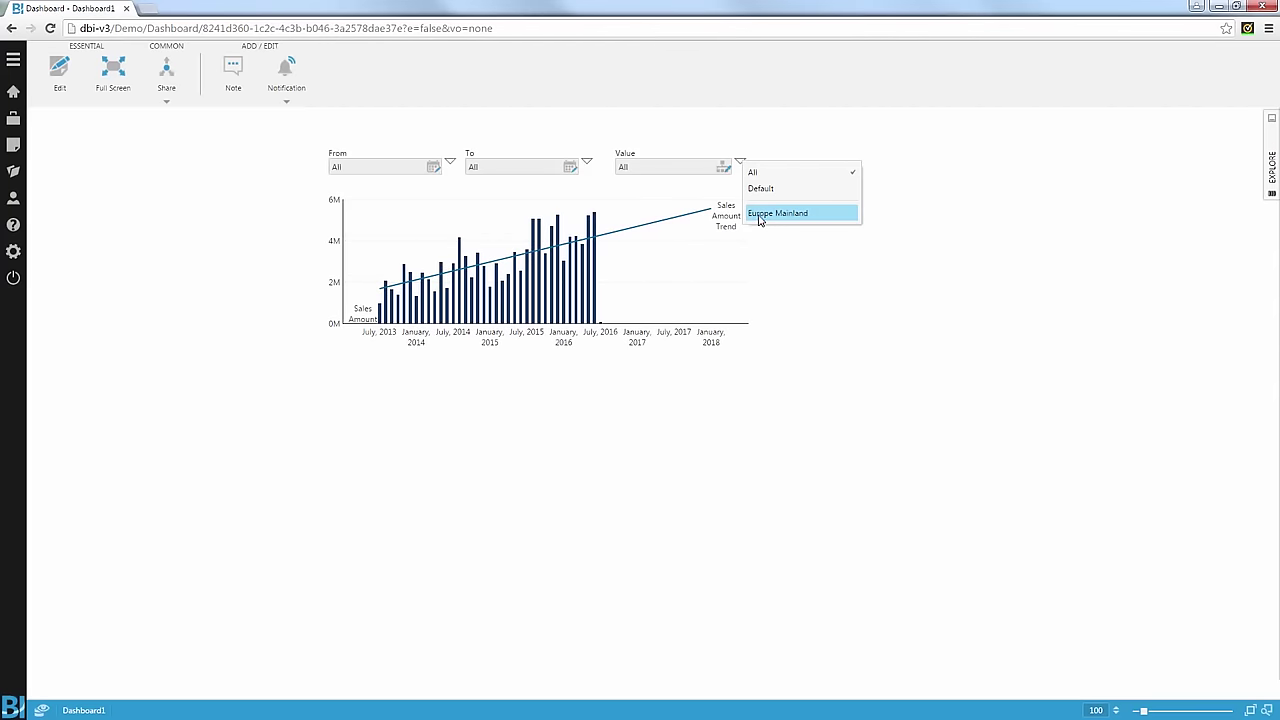
pyautogui.click(816, 220)
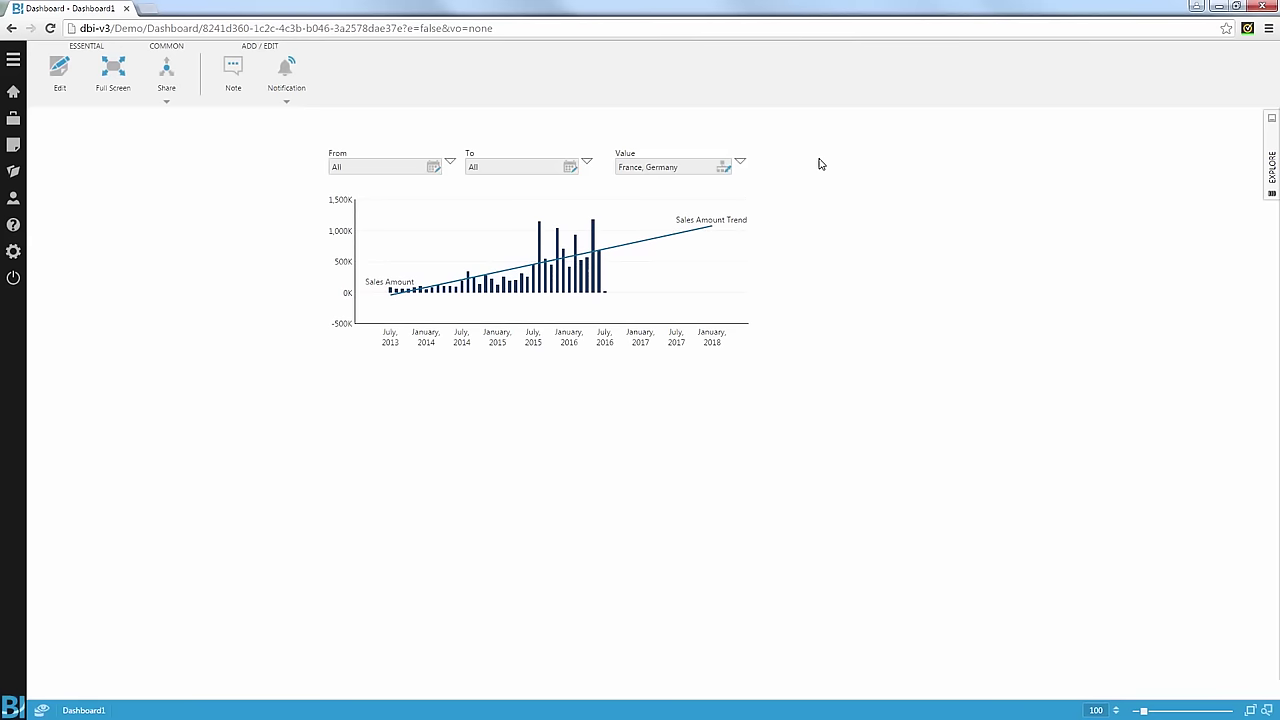
# Step: Open the token list in the account profile to review the saved tokens
pyautogui.click(13, 200)
pyautogui.scroll(-1, 280, 292)
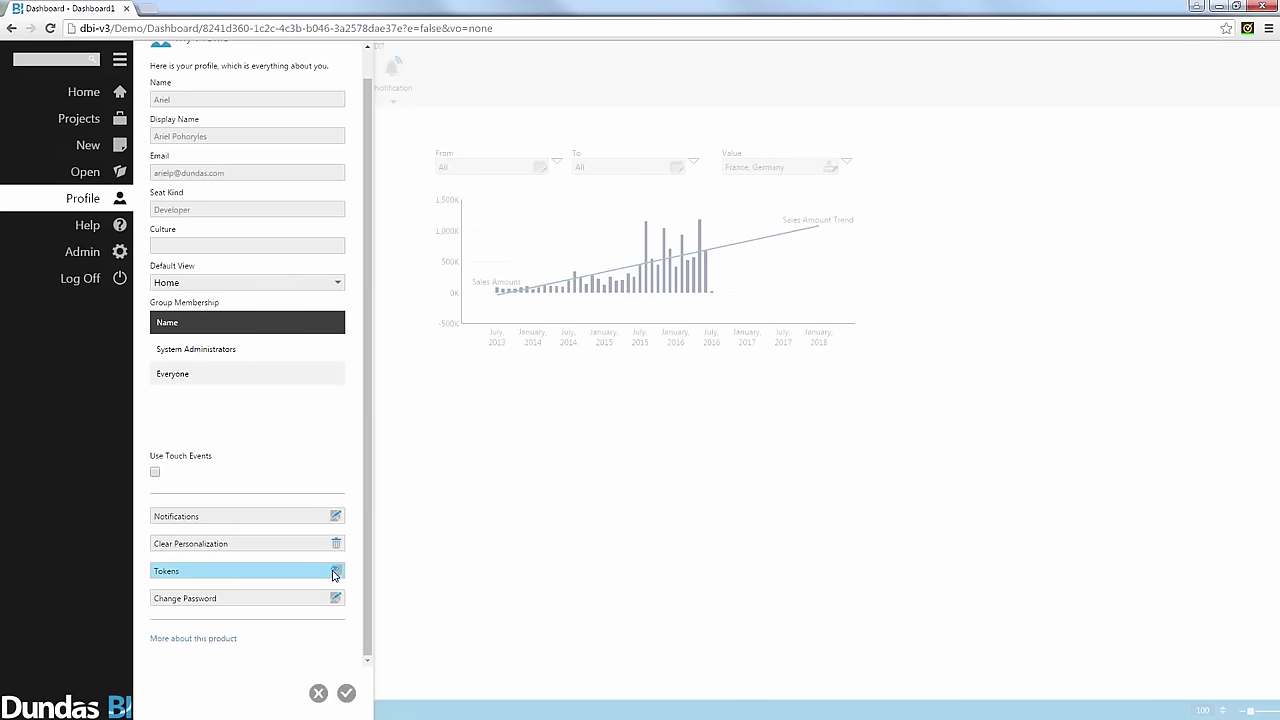
pyautogui.click(333, 573)
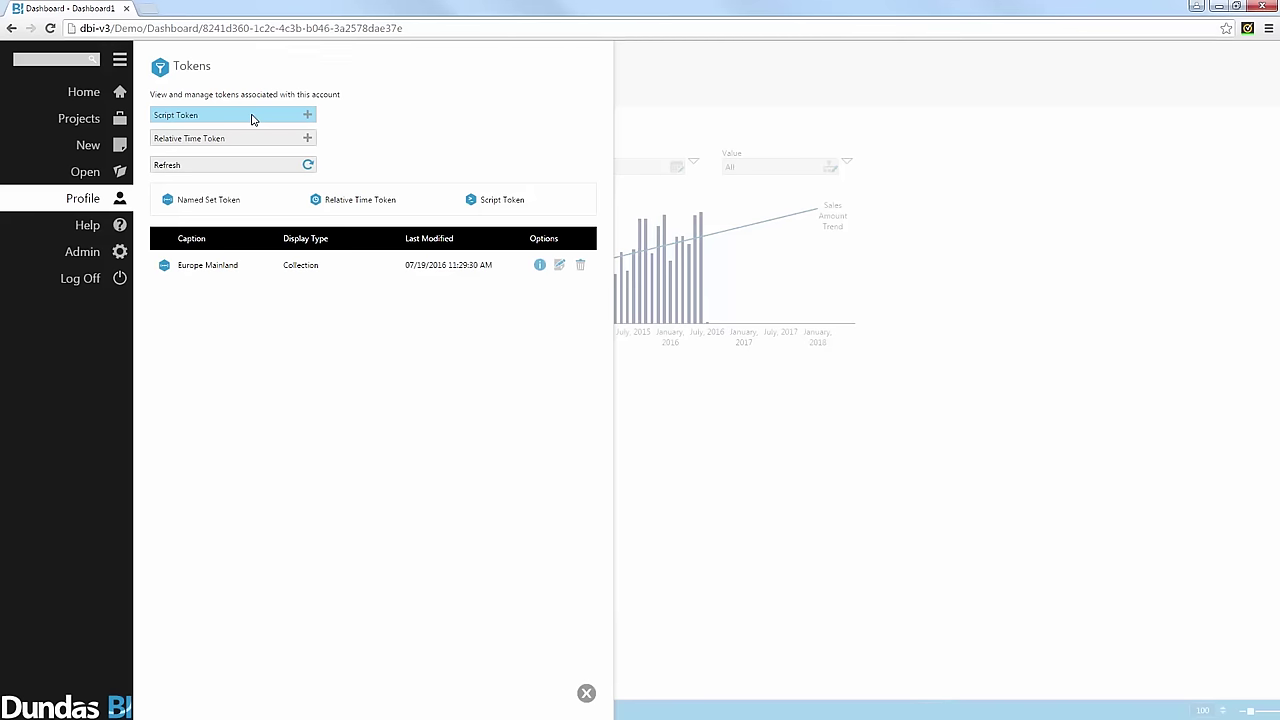
# Step: Create a new data cube
pyautogui.click(100, 147)
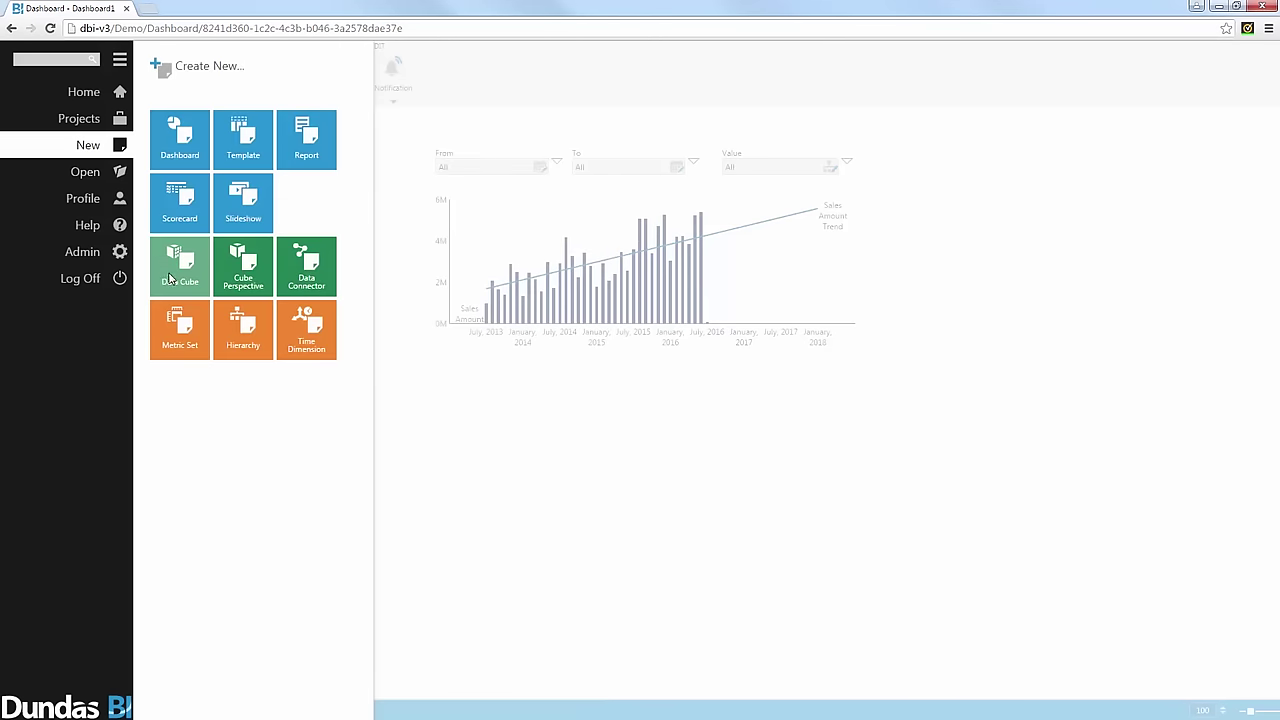
pyautogui.click(170, 279)
pyautogui.click(421, 140)
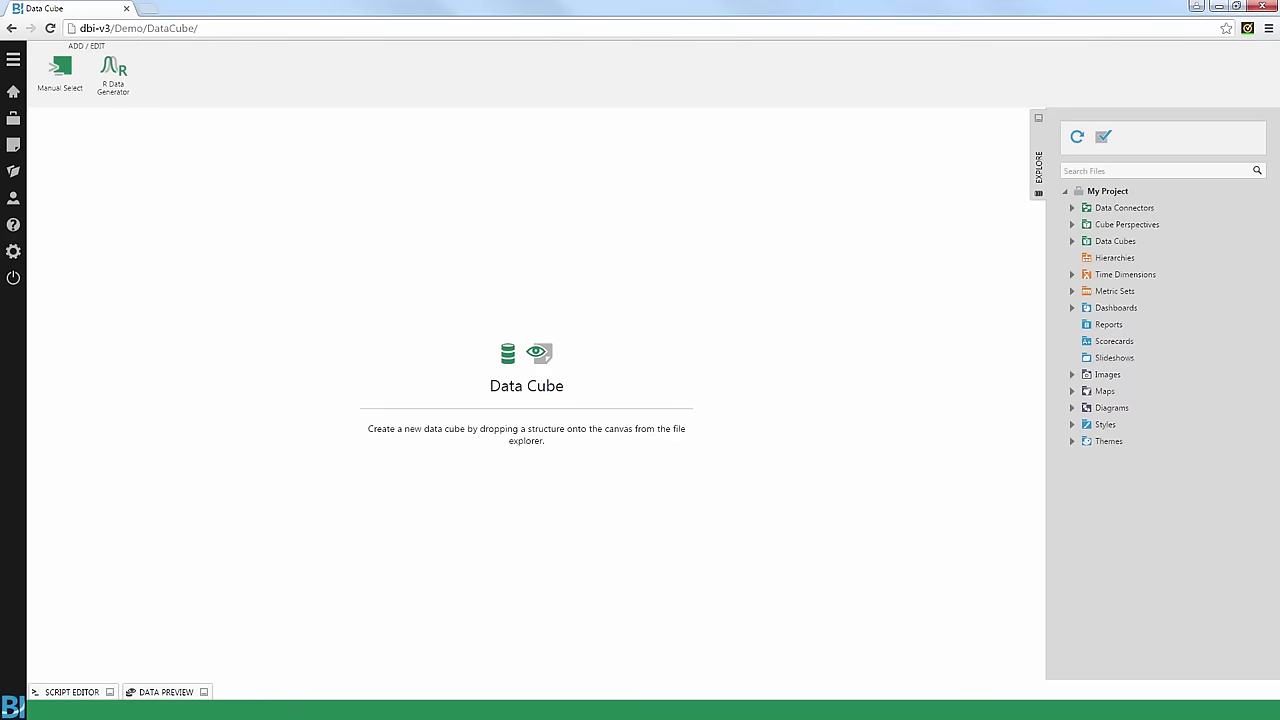
# Step: Import Sales Quota by Country and Time.xlsx from the Data Files folder as a data connector and select it in the project
pyautogui.hotkey('alt', 'Tab')
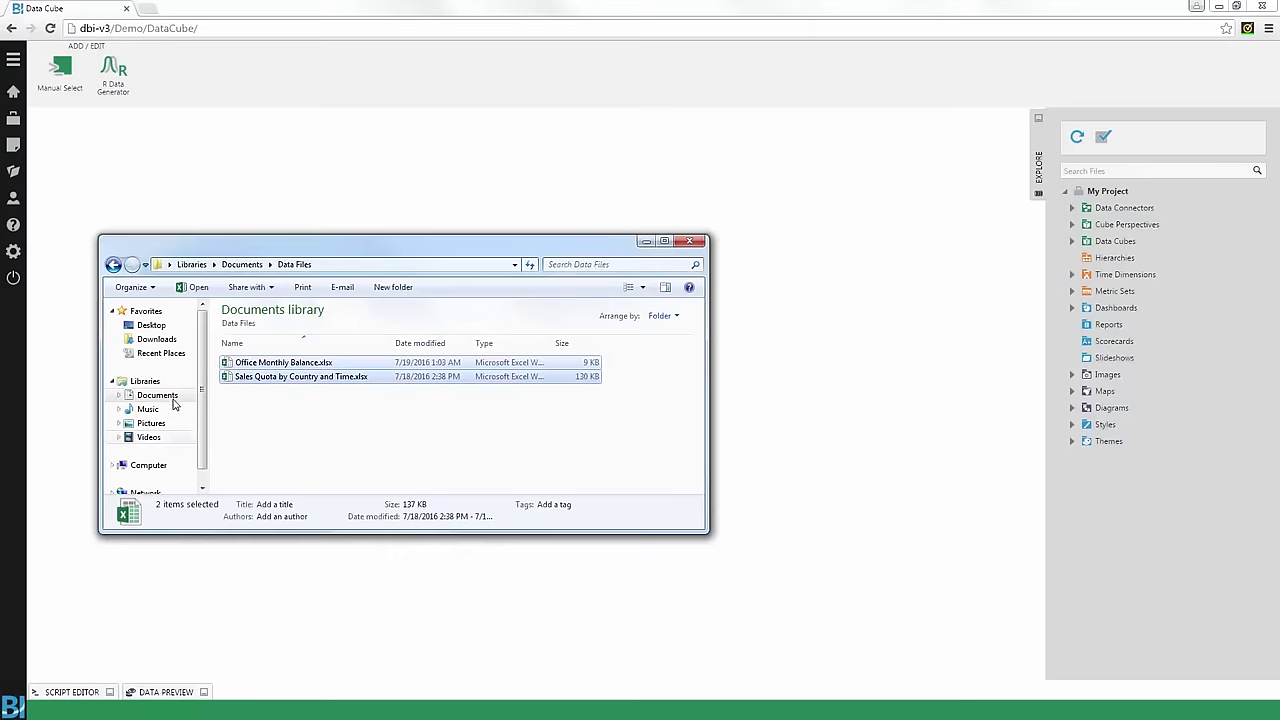
pyautogui.moveTo(296, 388); pyautogui.dragTo(1166, 531)
pyautogui.click(1073, 208)
pyautogui.click(1120, 258)
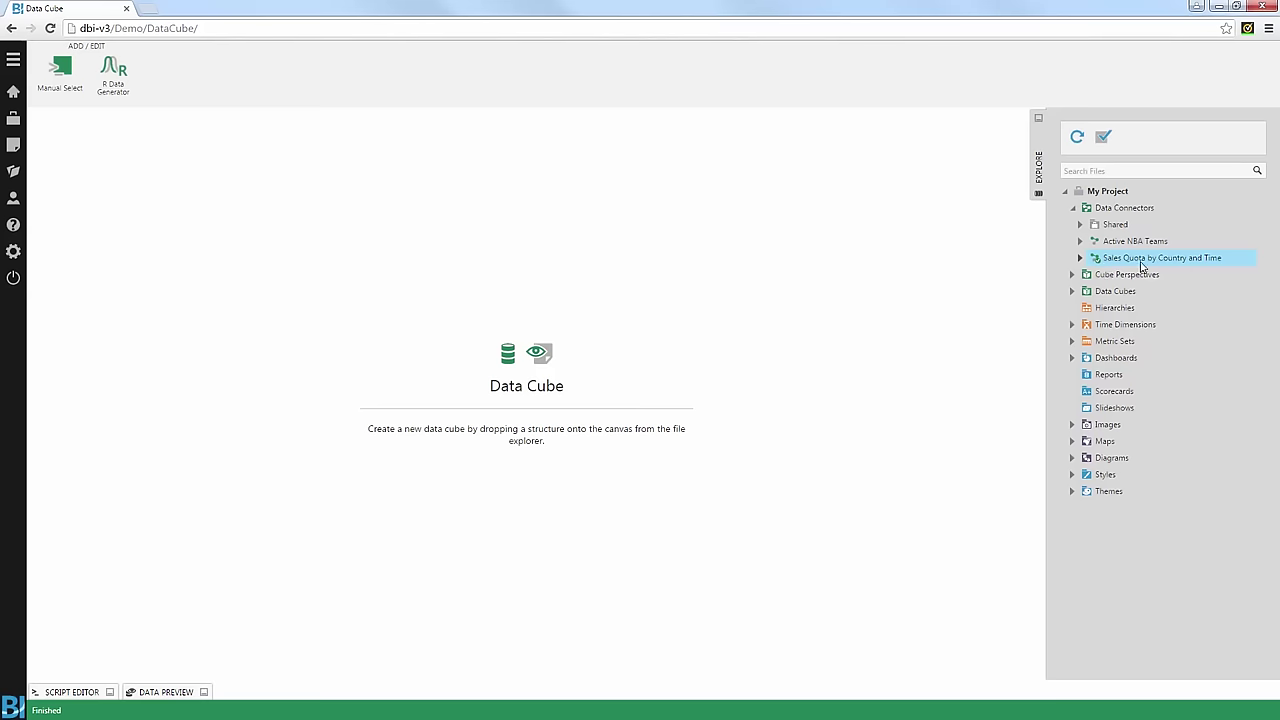
# Step: Add the [Sheet1$] structure of the Sales Quota by Country and Time connector to the data cube canvas
pyautogui.click(1095, 259)
pyautogui.click(1097, 274)
pyautogui.moveTo(1097, 274); pyautogui.dragTo(759, 419)
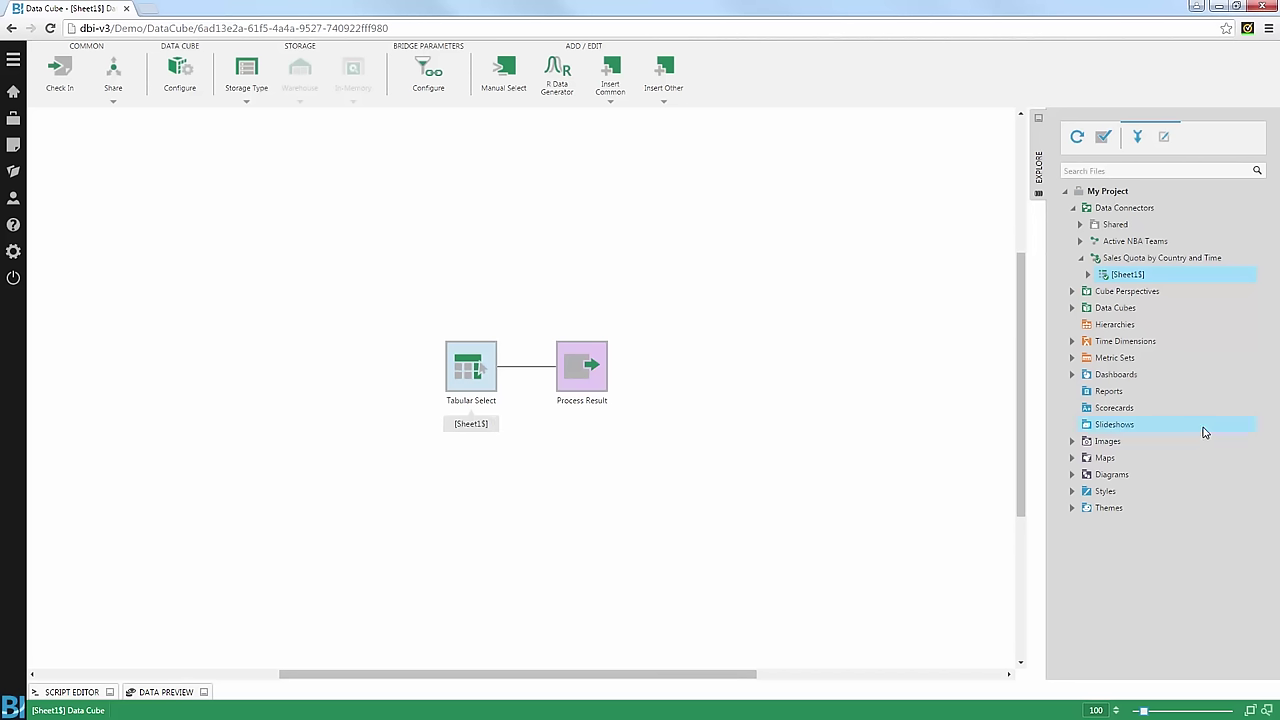
# Step: Add the shared Product Sales data cube to the canvas and join it with the [Sheet1$] Tabular Select
pyautogui.click(1072, 307)
pyautogui.click(1080, 324)
pyautogui.moveTo(1132, 341); pyautogui.dragTo(625, 470)
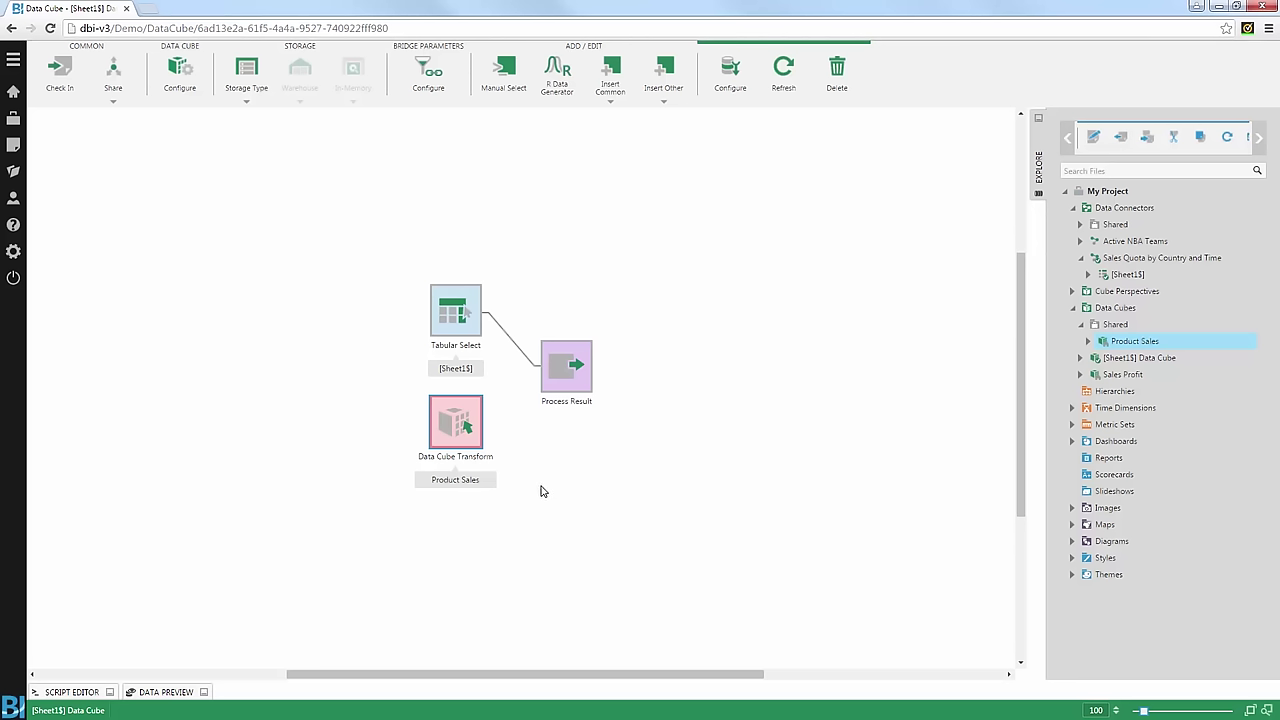
pyautogui.moveTo(455, 426); pyautogui.dragTo(457, 330)
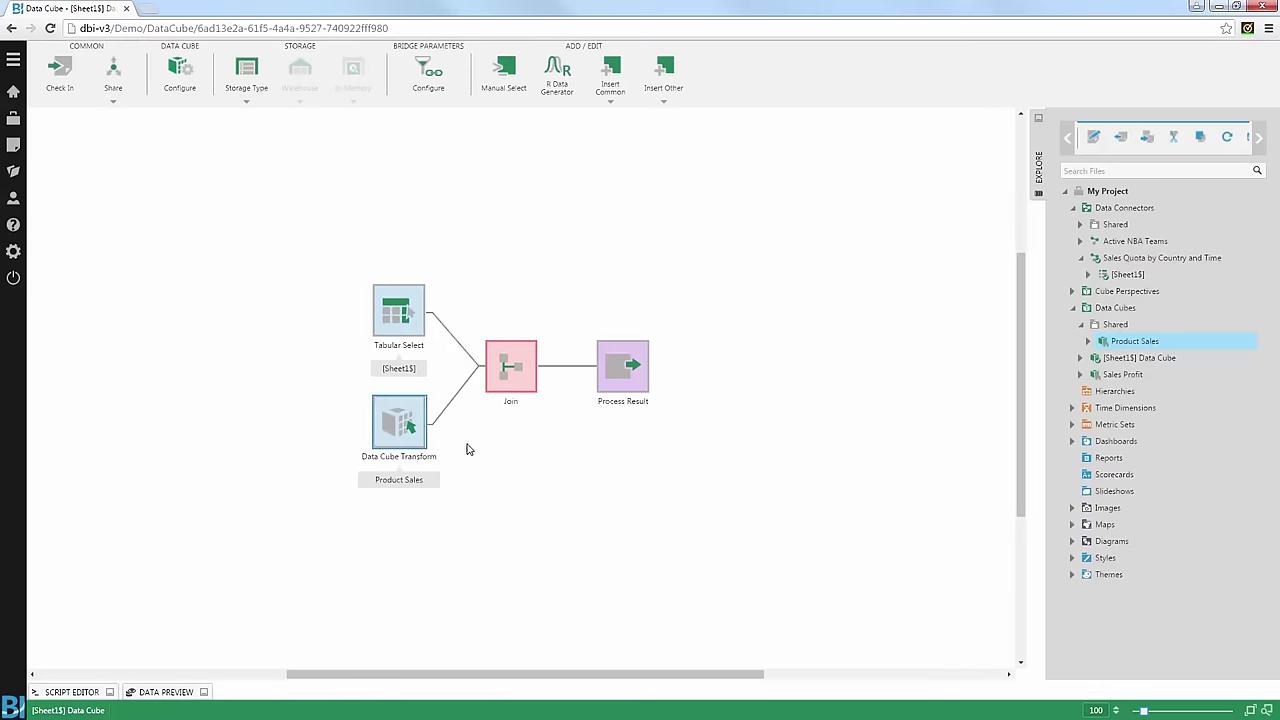
# Step: Configure the Join to match the Date element of [Sheet1$] with the Date element of Product Sales
pyautogui.doubleClick(509, 384)
pyautogui.moveTo(130, 366); pyautogui.dragTo(334, 336)
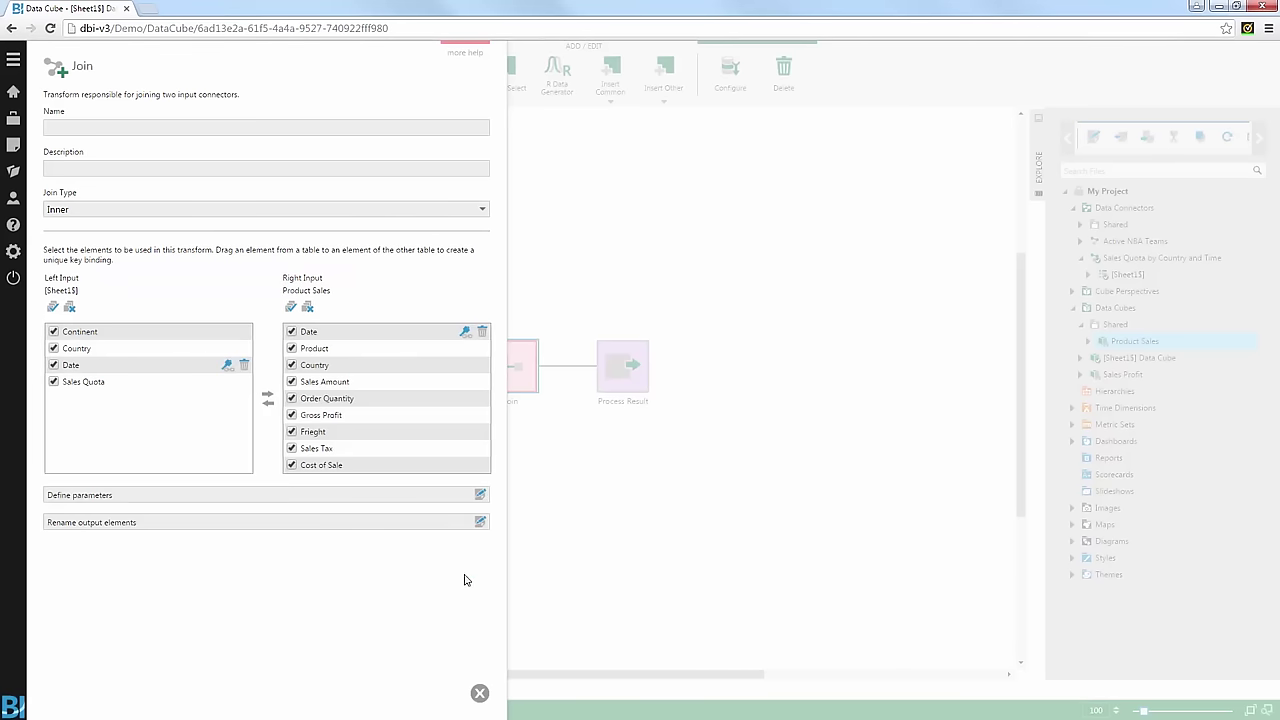
pyautogui.click(480, 693)
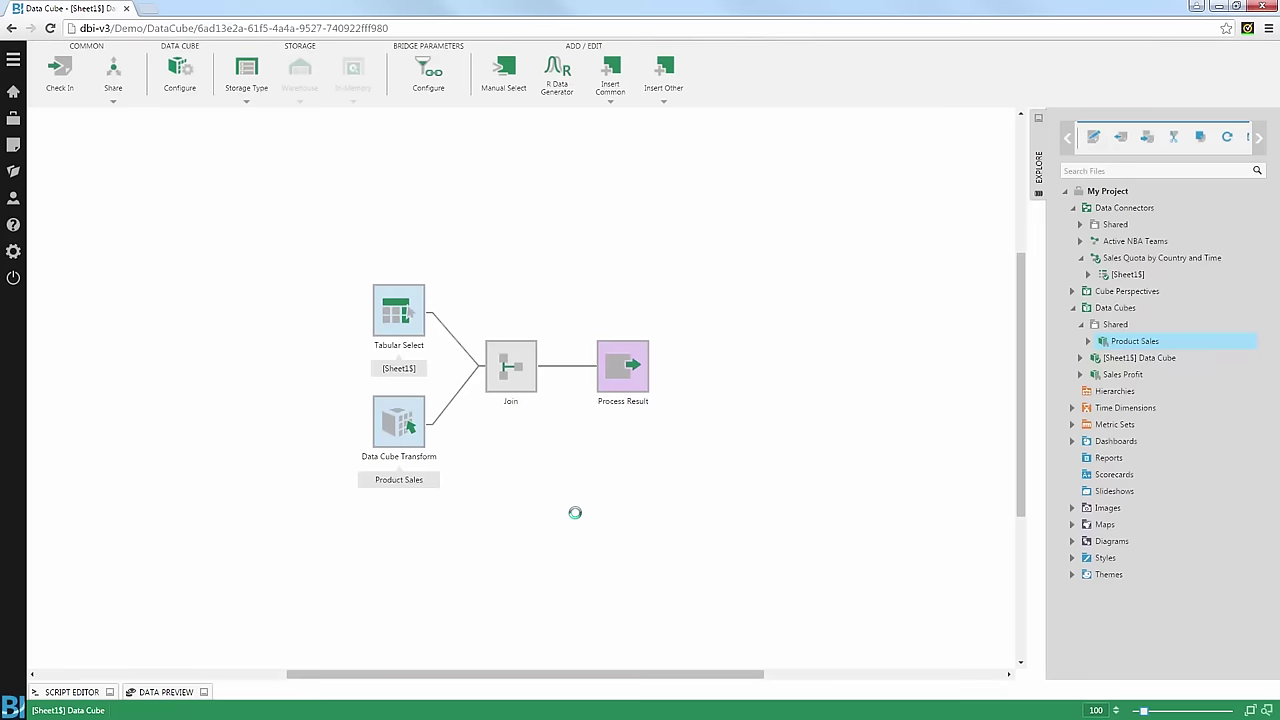
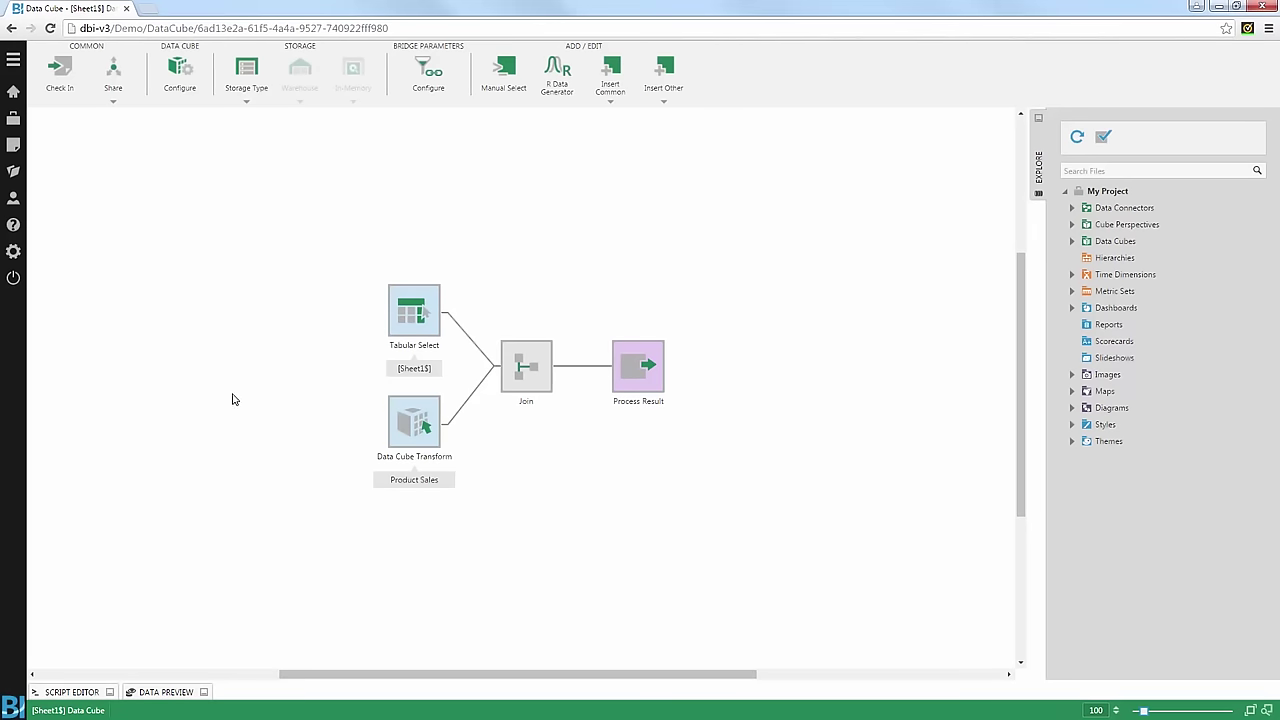
# Step: Create a new empty dashboard
pyautogui.click(14, 145)
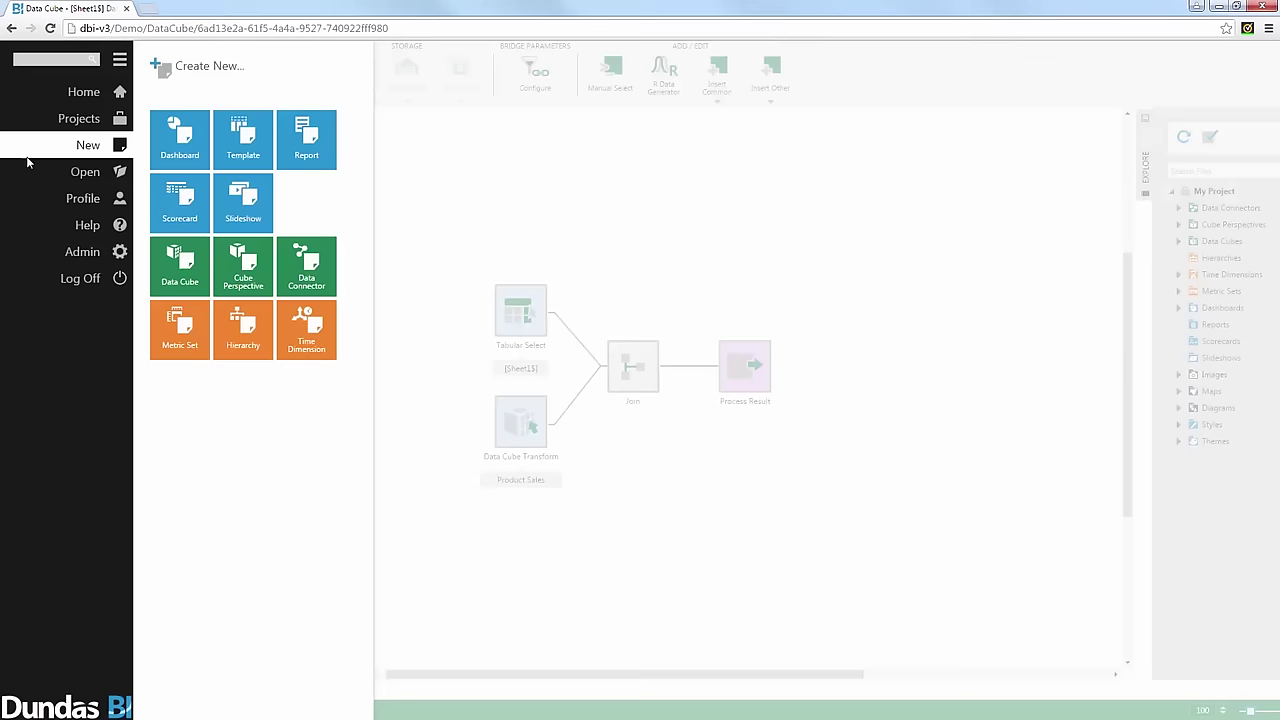
pyautogui.click(175, 135)
pyautogui.click(404, 150)
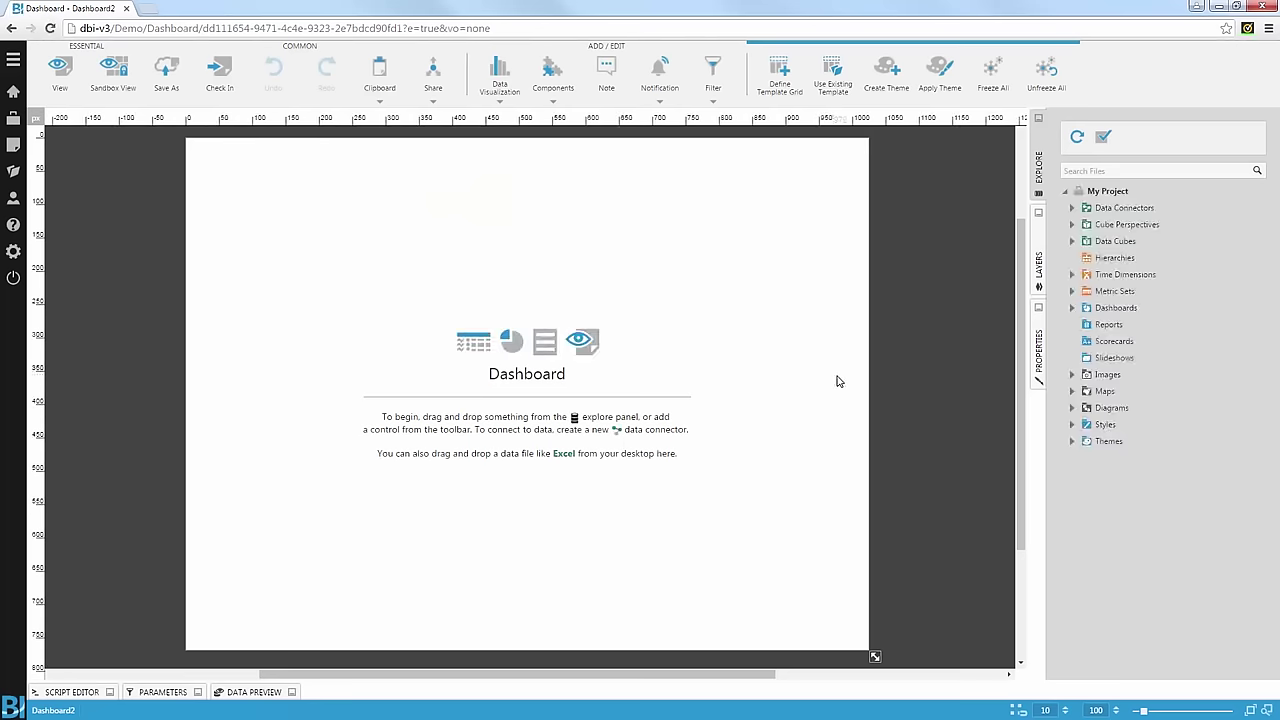
# Step: Build a dashboard table of Call ID and Wait Time (Min) from the shared Call Center Wait time connector's [Sheet1$] data
pyautogui.click(1073, 208)
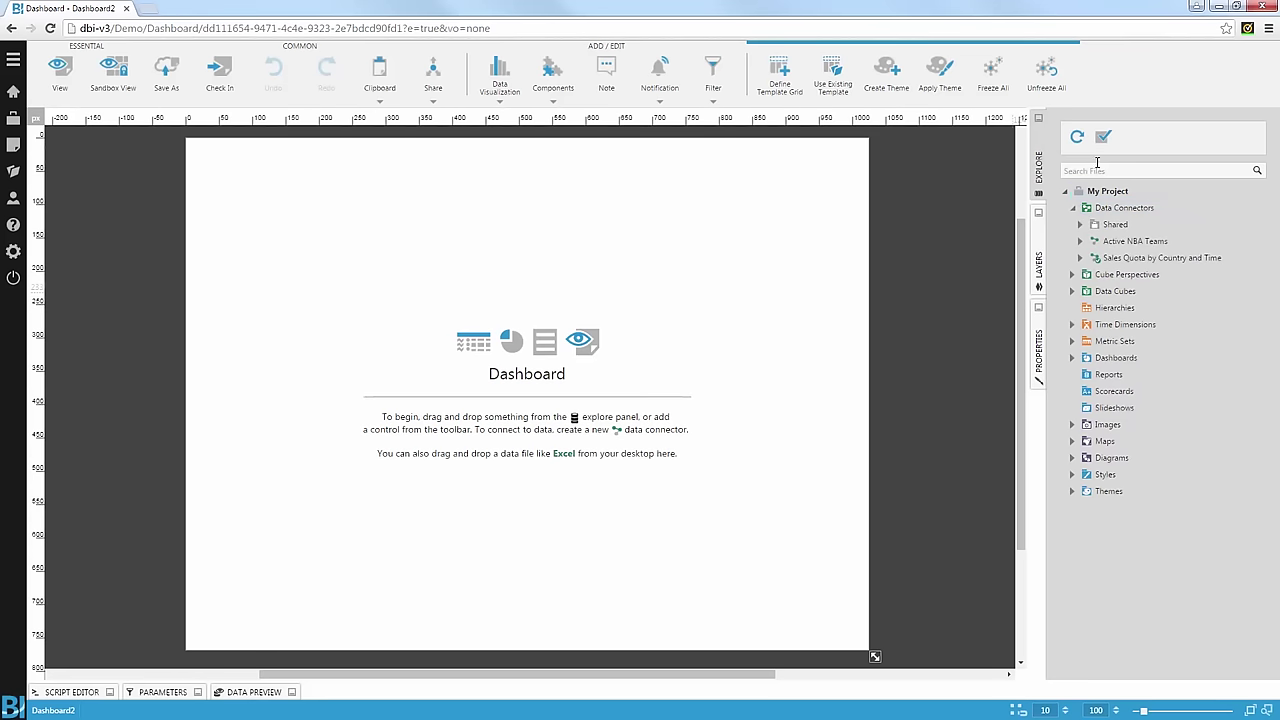
pyautogui.click(1083, 225)
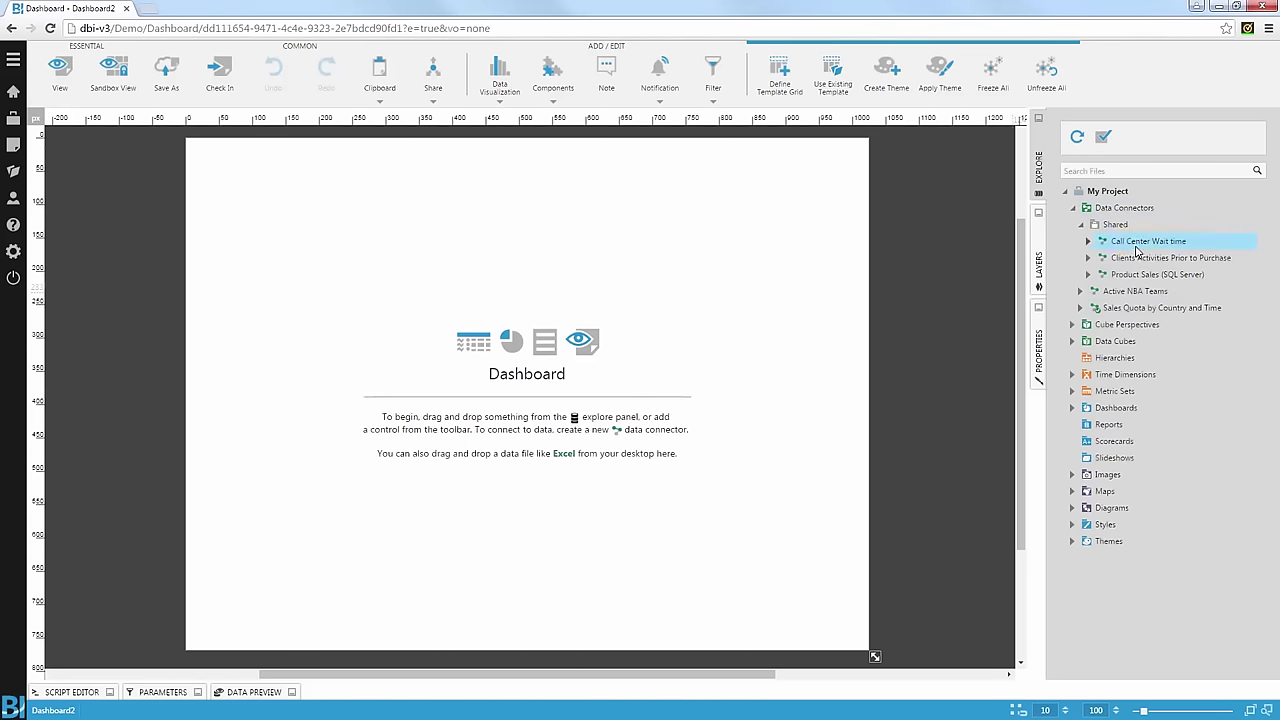
pyautogui.click(1088, 241)
pyautogui.click(1097, 258)
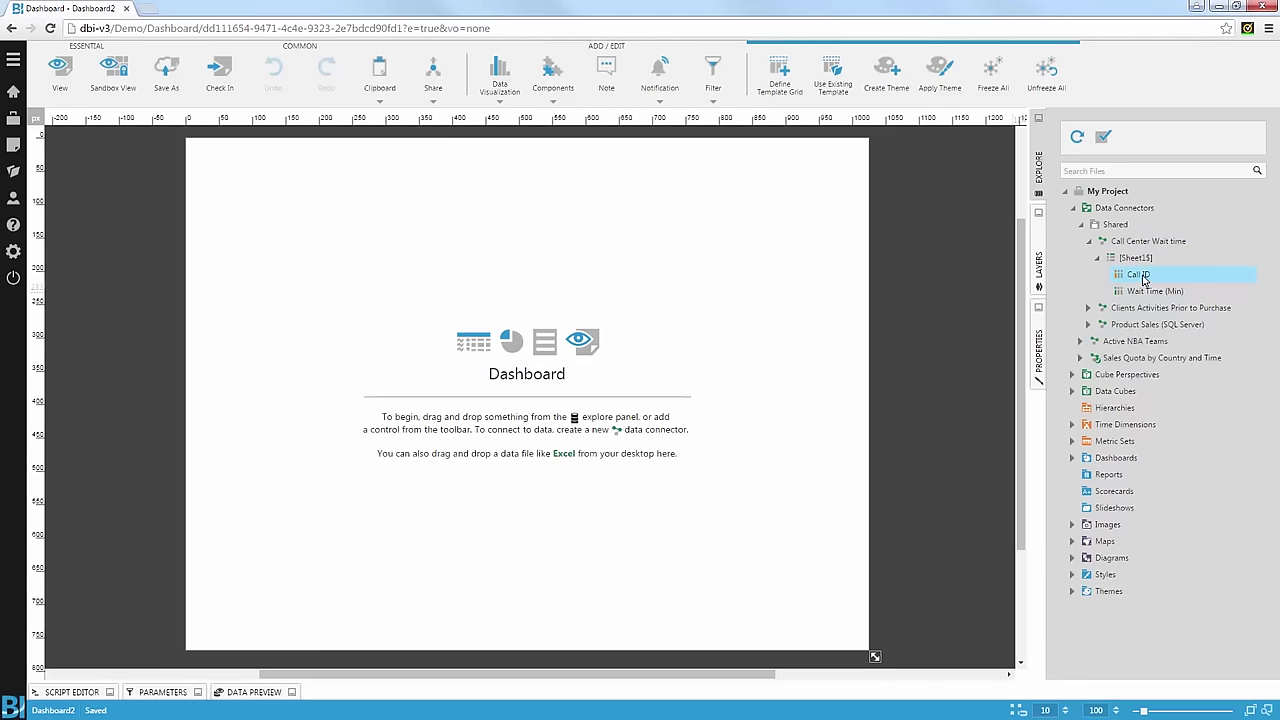
pyautogui.moveTo(1138, 275); pyautogui.dragTo(568, 280)
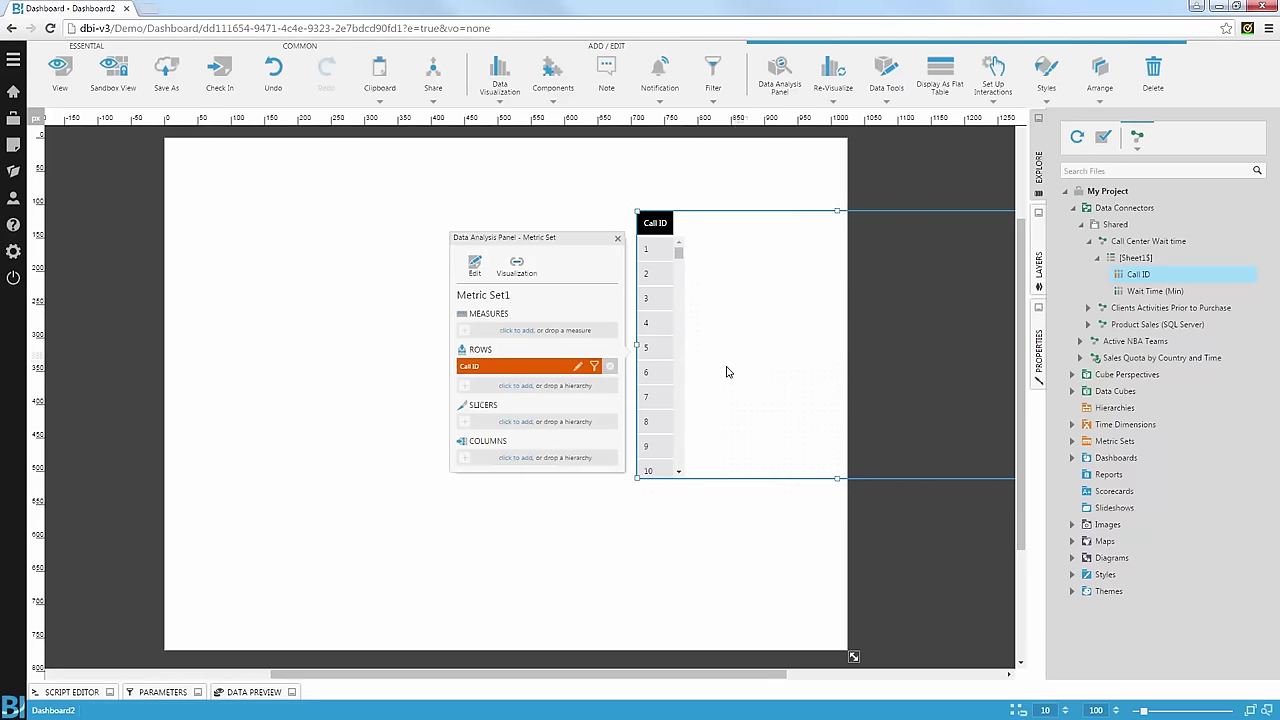
pyautogui.moveTo(1155, 291); pyautogui.dragTo(938, 390)
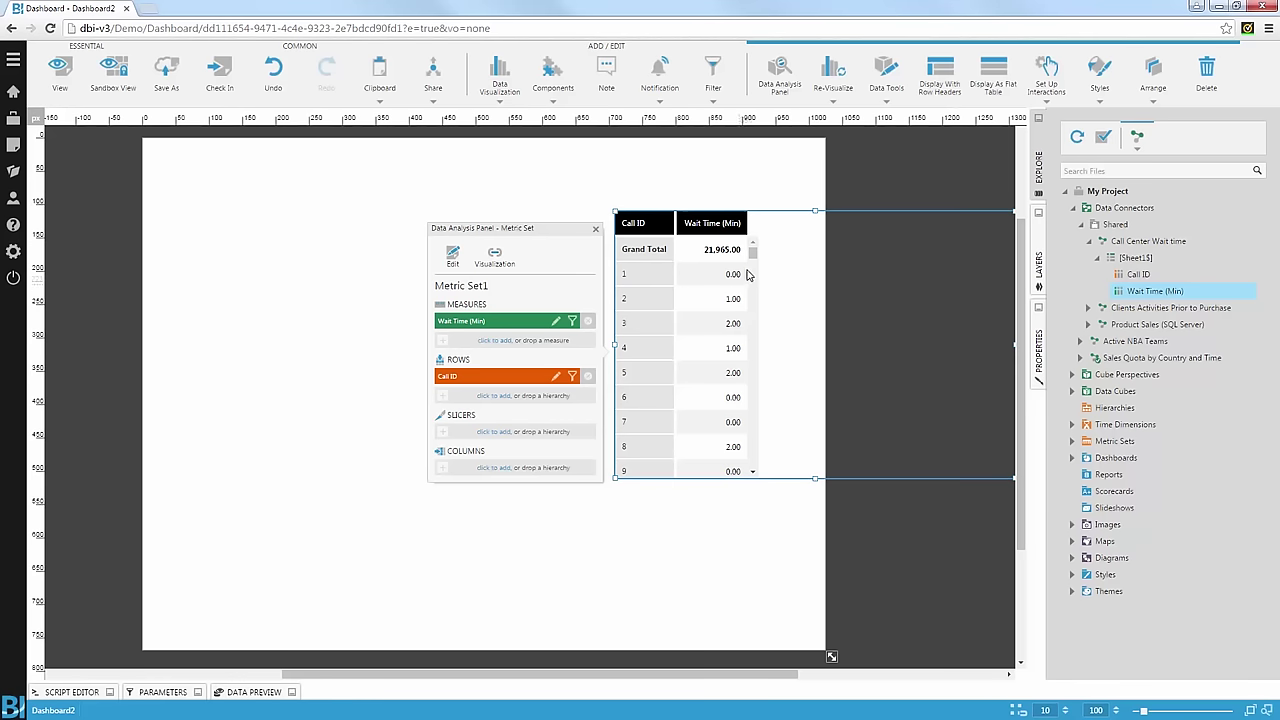
# Step: Set the aggregator of the Wait Time (Min) measure to Average
pyautogui.click(556, 321)
pyautogui.click(163, 270)
pyautogui.click(163, 283)
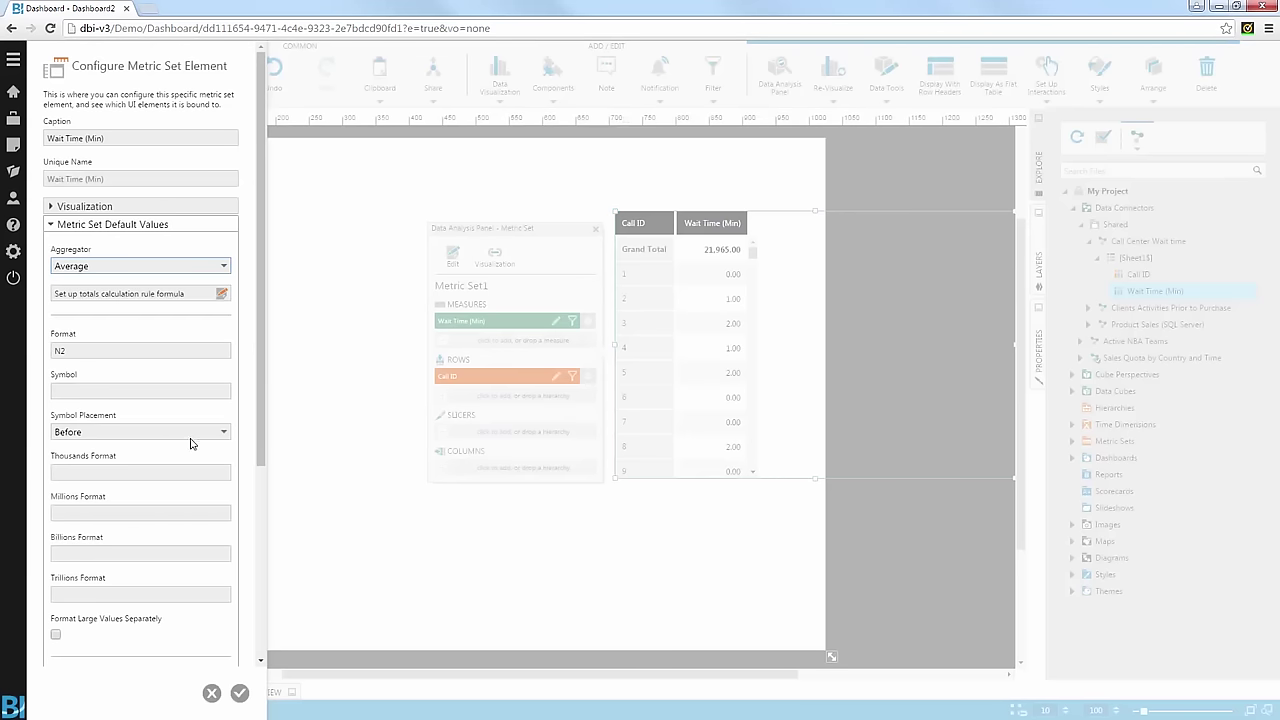
pyautogui.click(240, 693)
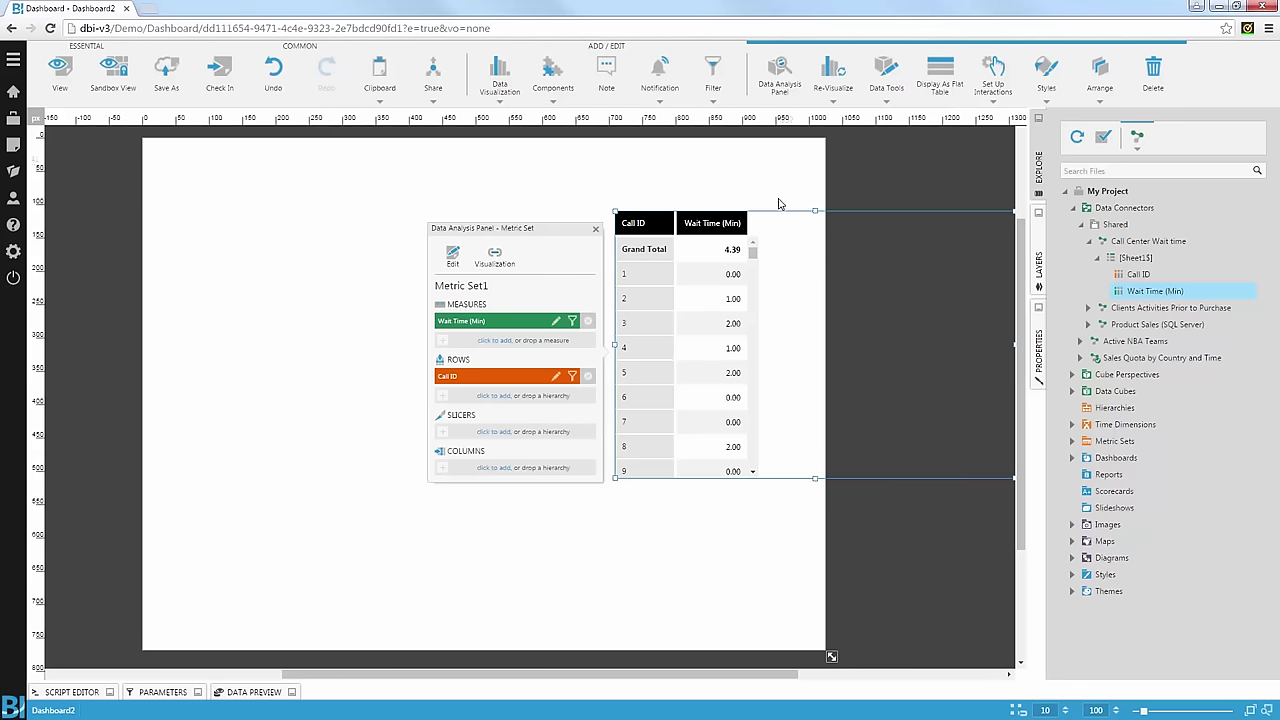
# Step: Calculate a histogram chart from the call wait time table
pyautogui.click(843, 80)
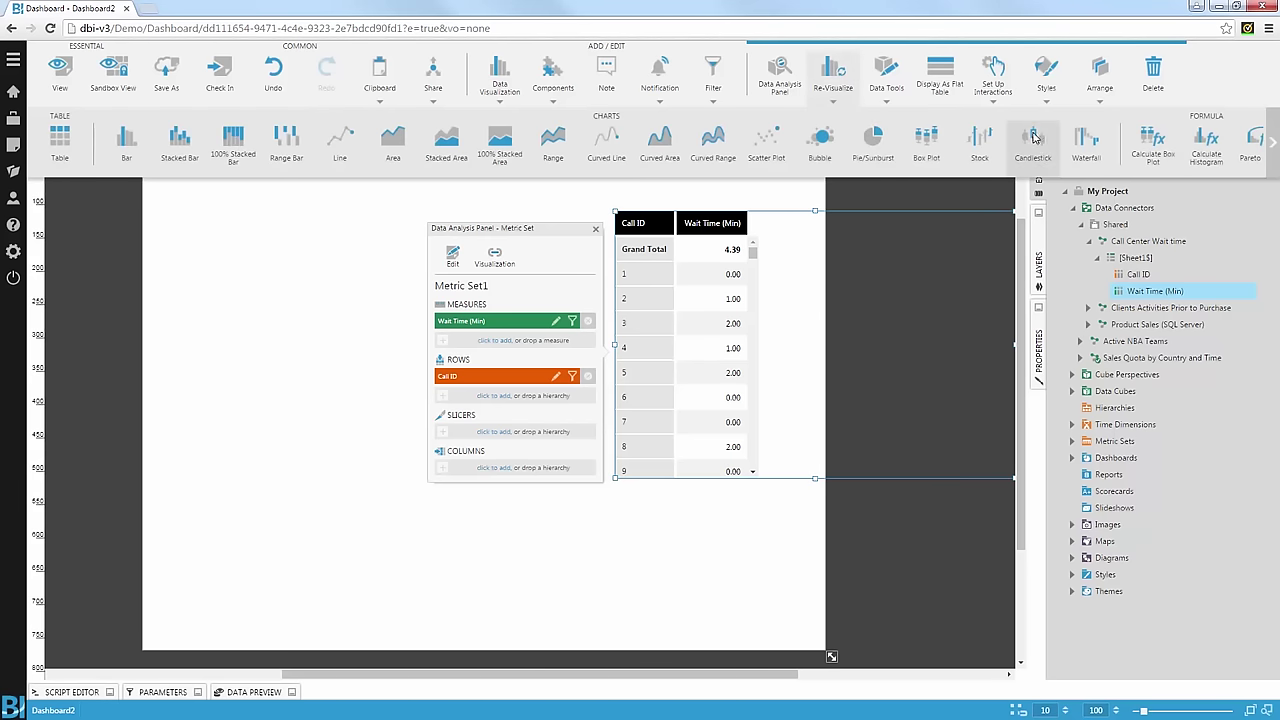
pyautogui.click(1210, 142)
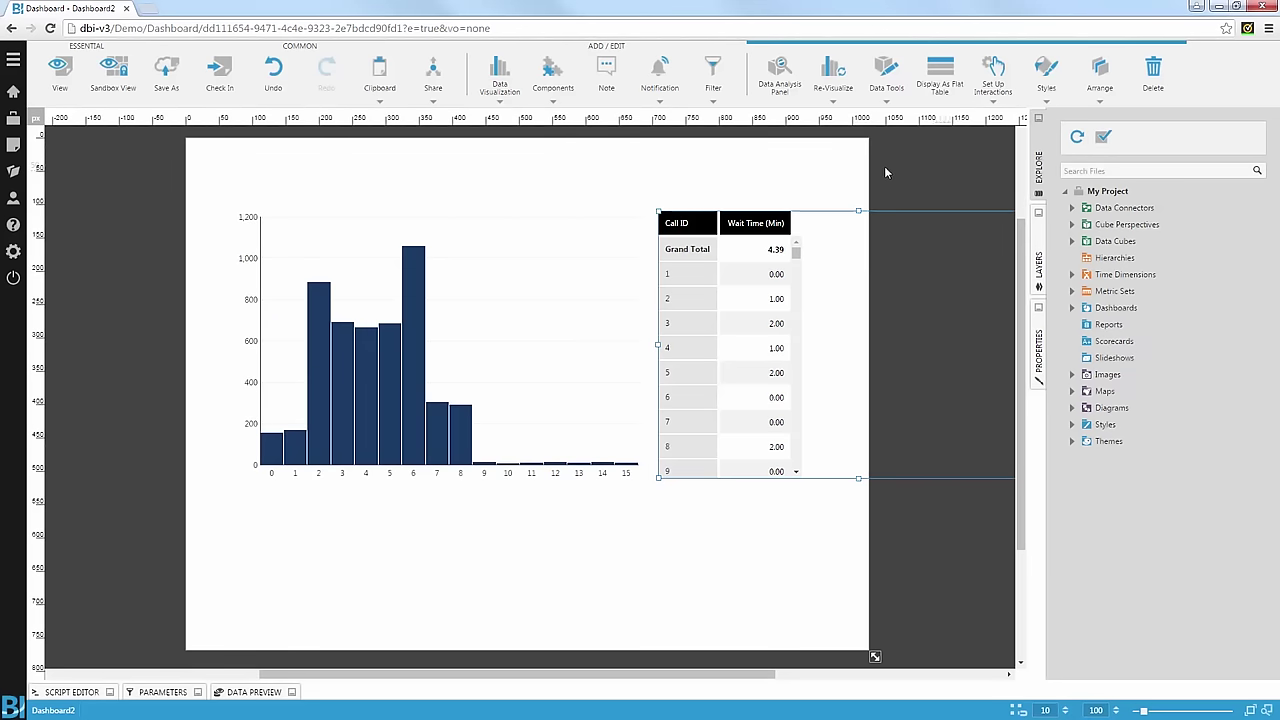
# Step: Apply the histogram's HISTOGRAM formula with 2 as the third argument after $BinSizeParameter$
pyautogui.click(595, 288)
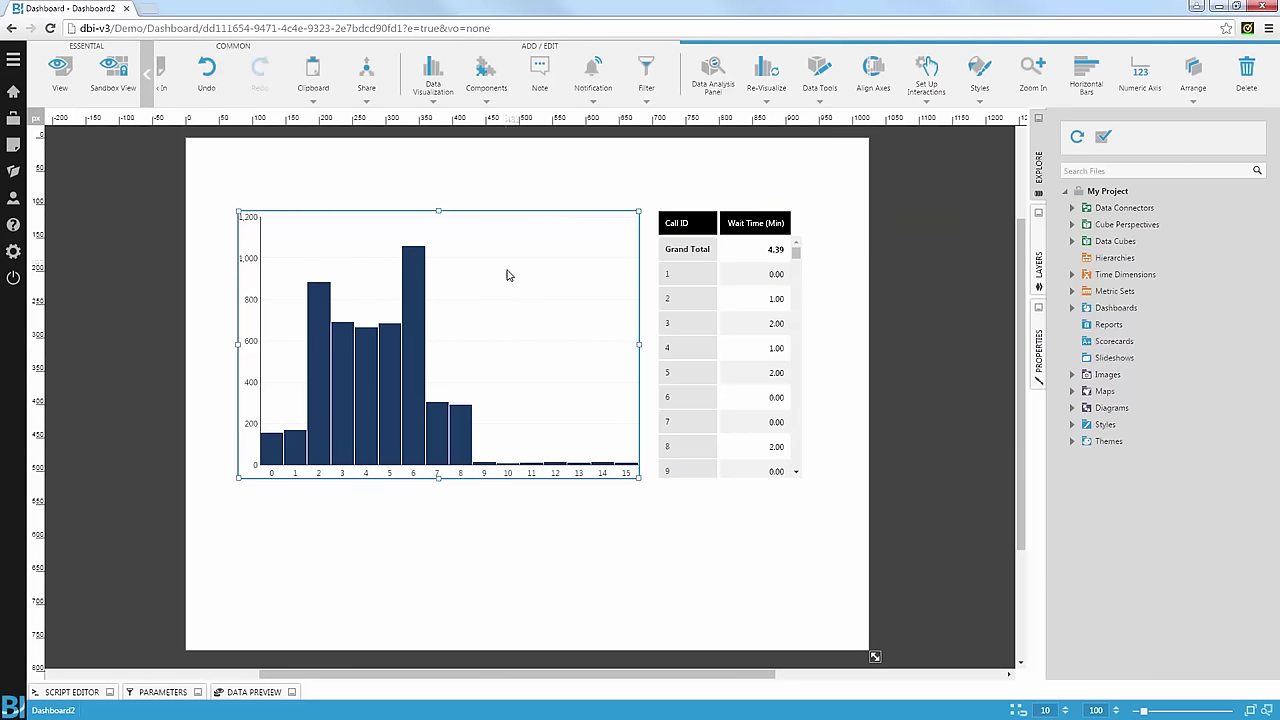
pyautogui.rightClick(531, 228)
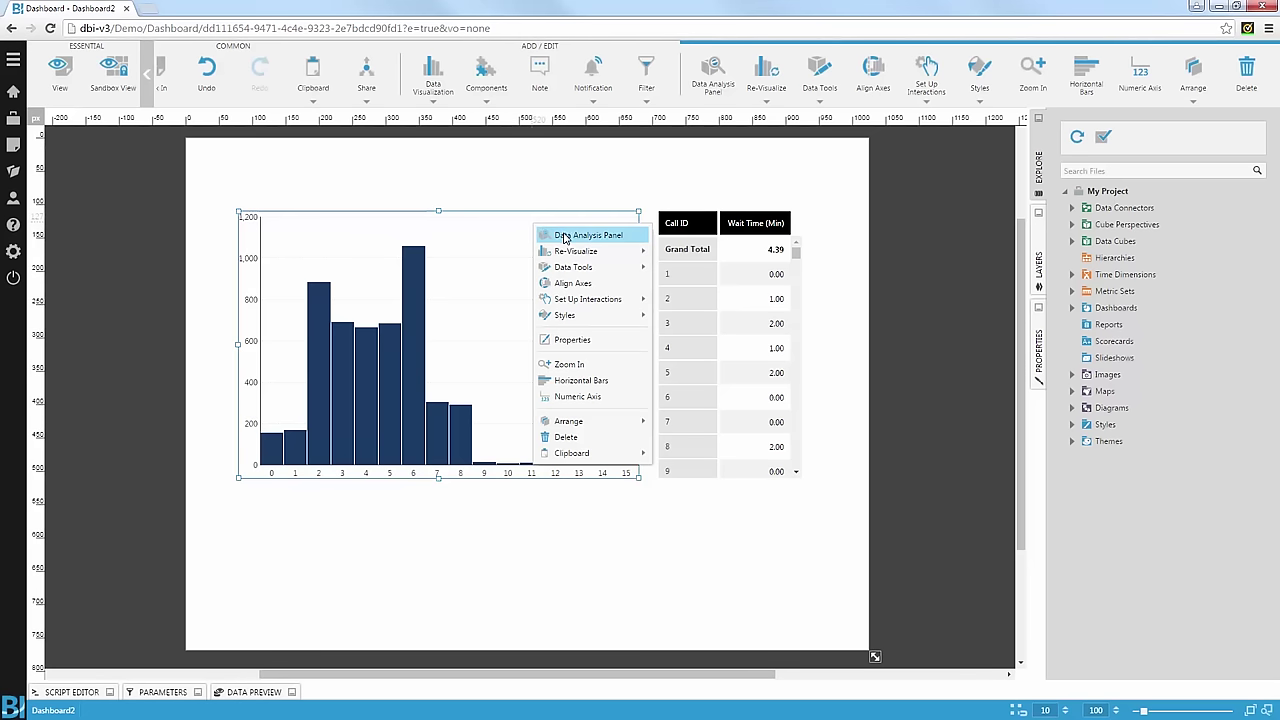
pyautogui.click(566, 237)
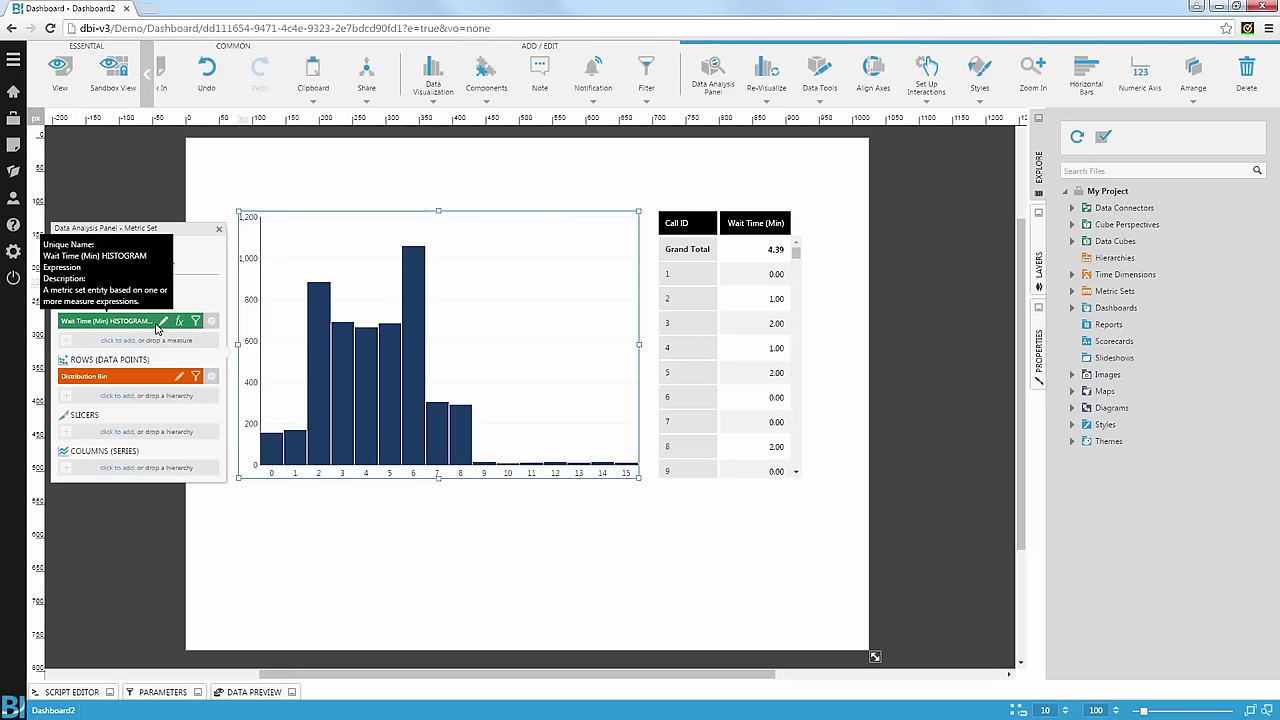
pyautogui.click(179, 322)
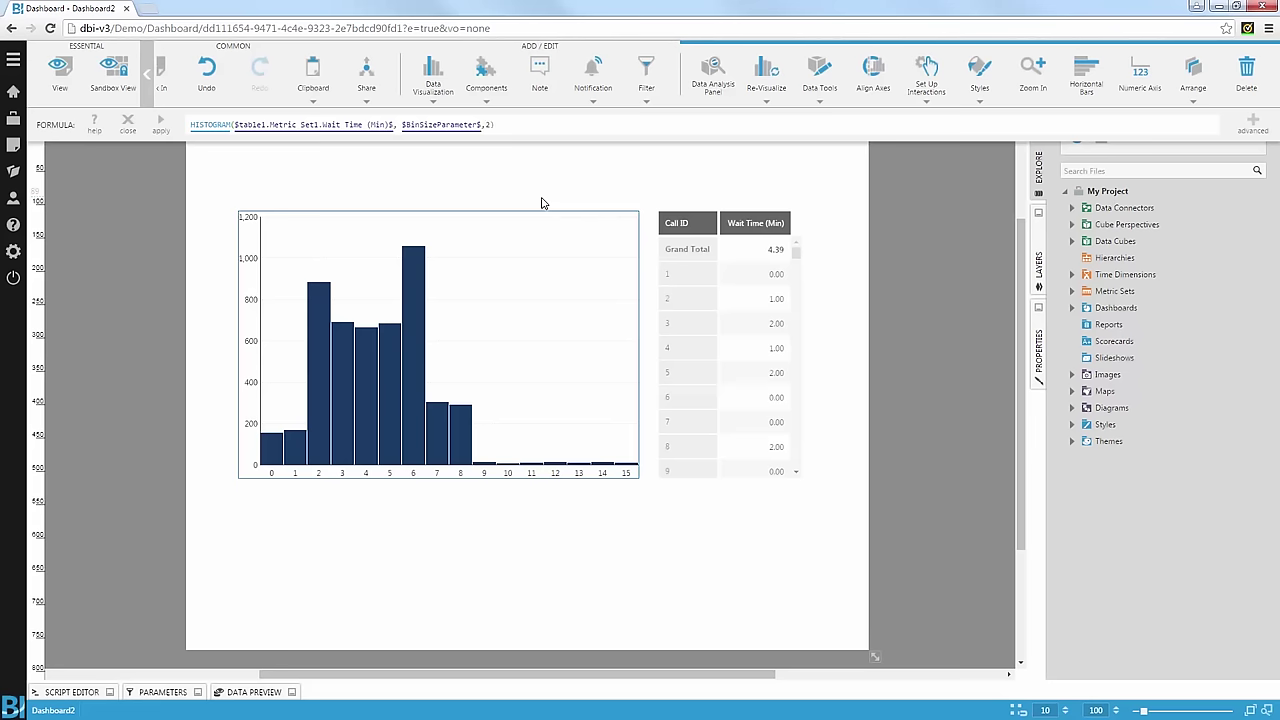
pyautogui.click(166, 121)
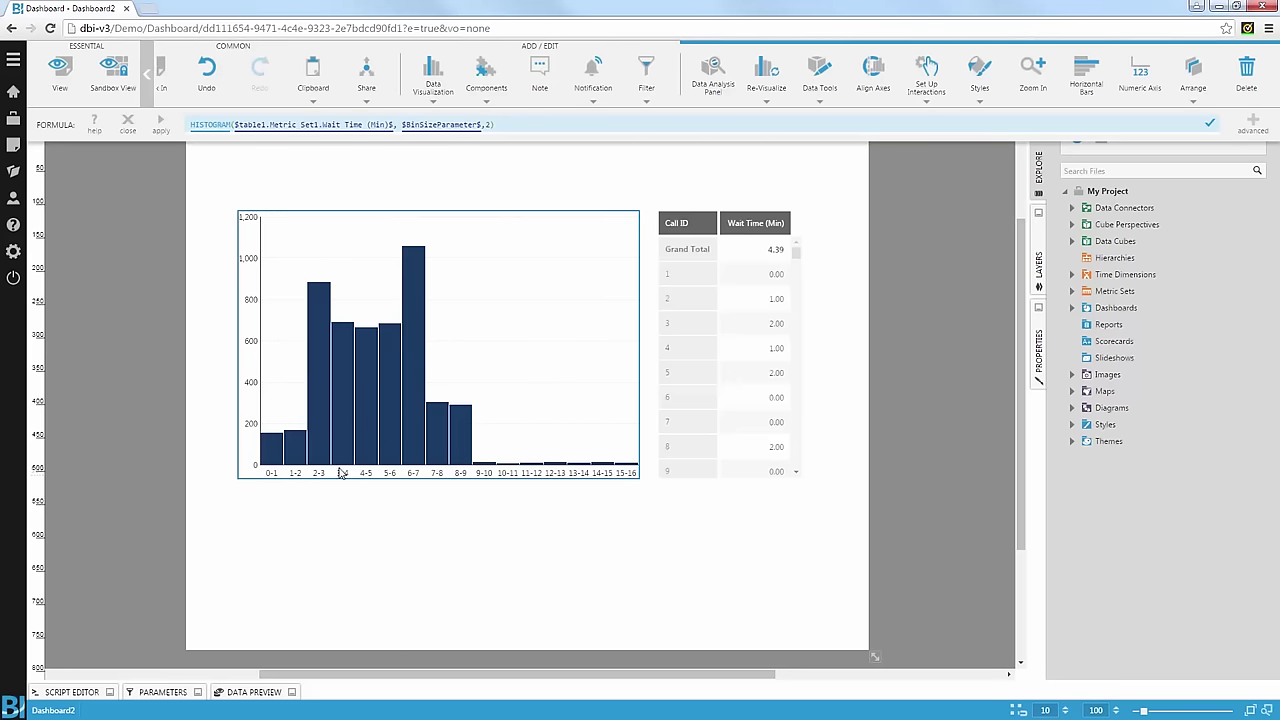
# Step: Remove the third argument from the HISTOGRAM formula, reapply it and close formula editing
pyautogui.click(491, 125)
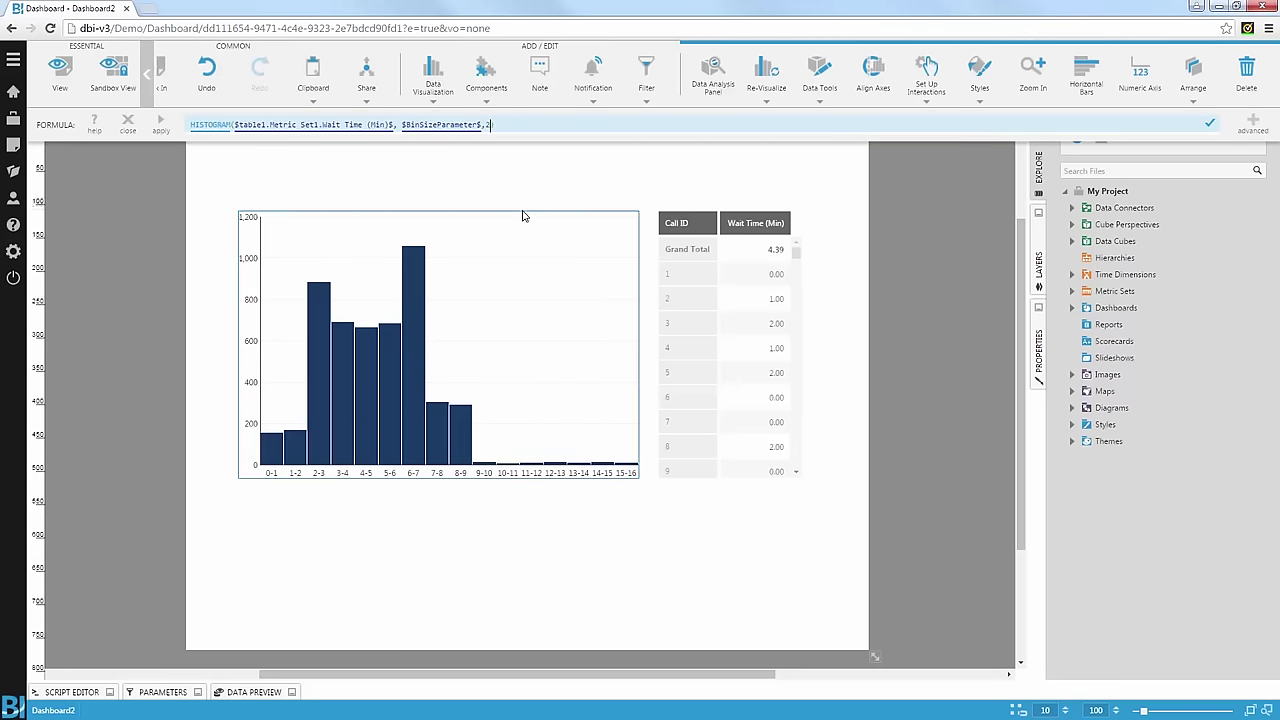
pyautogui.press('BackSpace')
pyautogui.press('BackSpace')
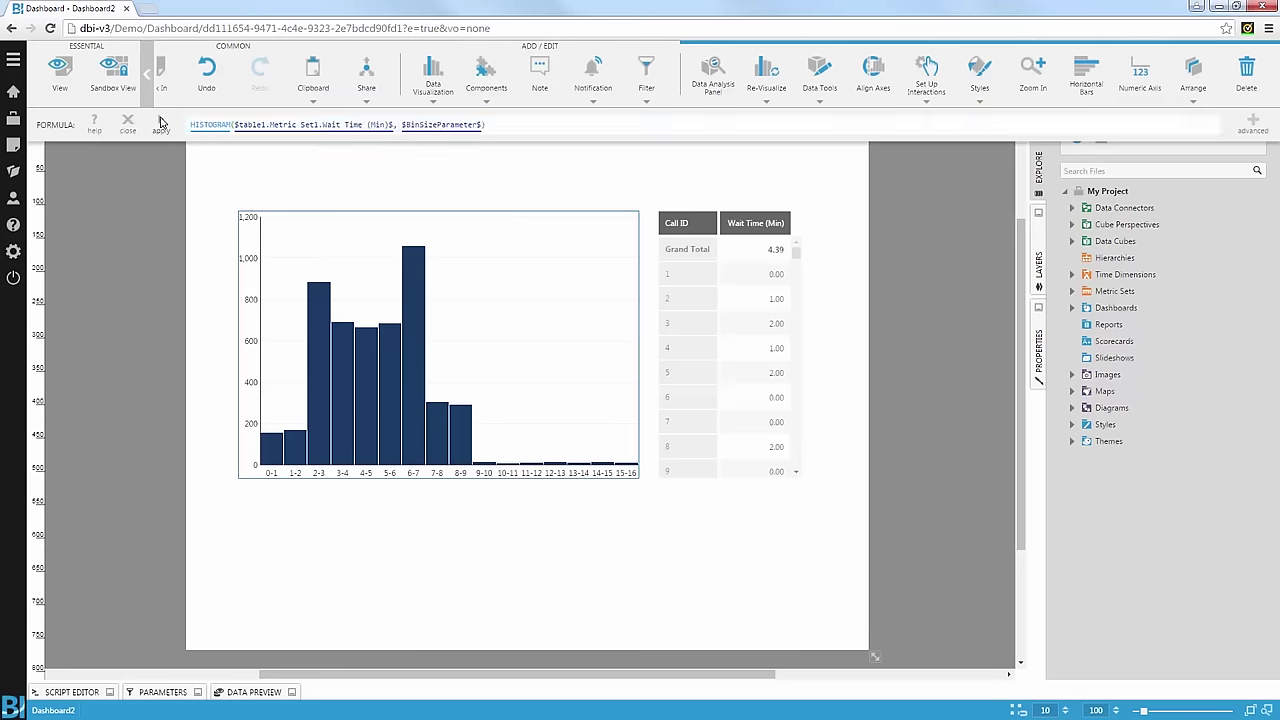
pyautogui.click(160, 122)
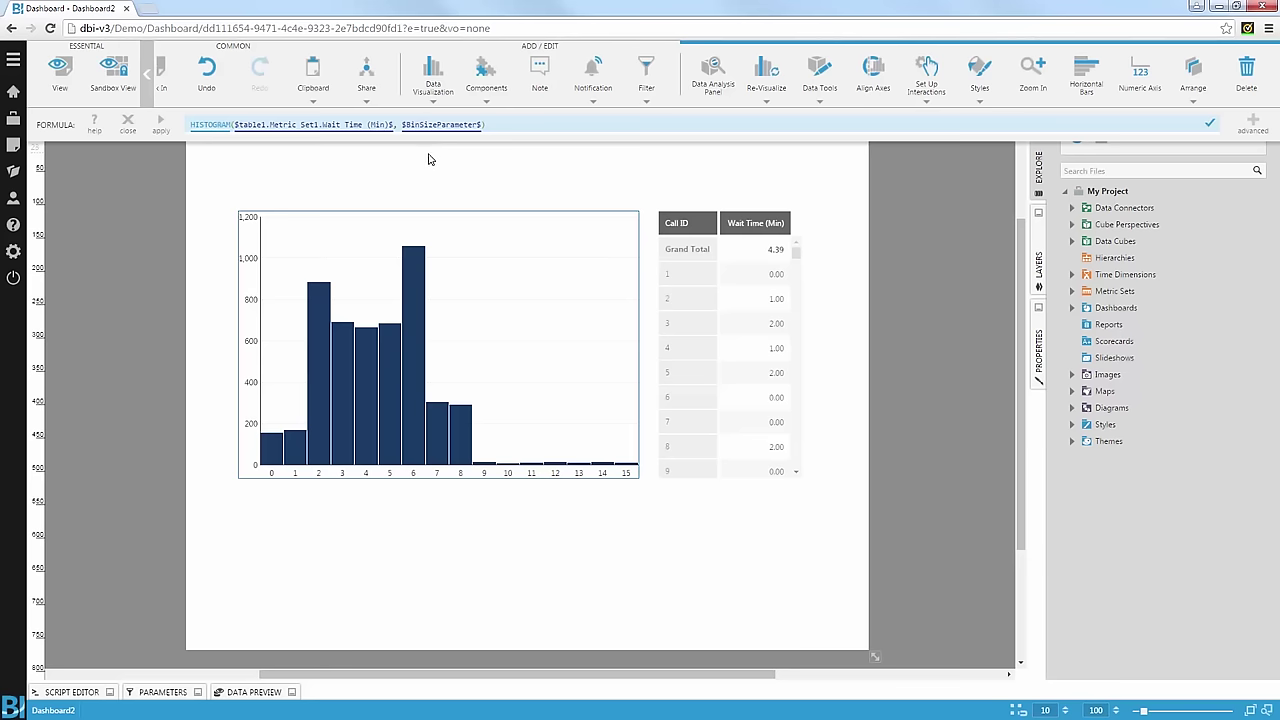
pyautogui.click(128, 122)
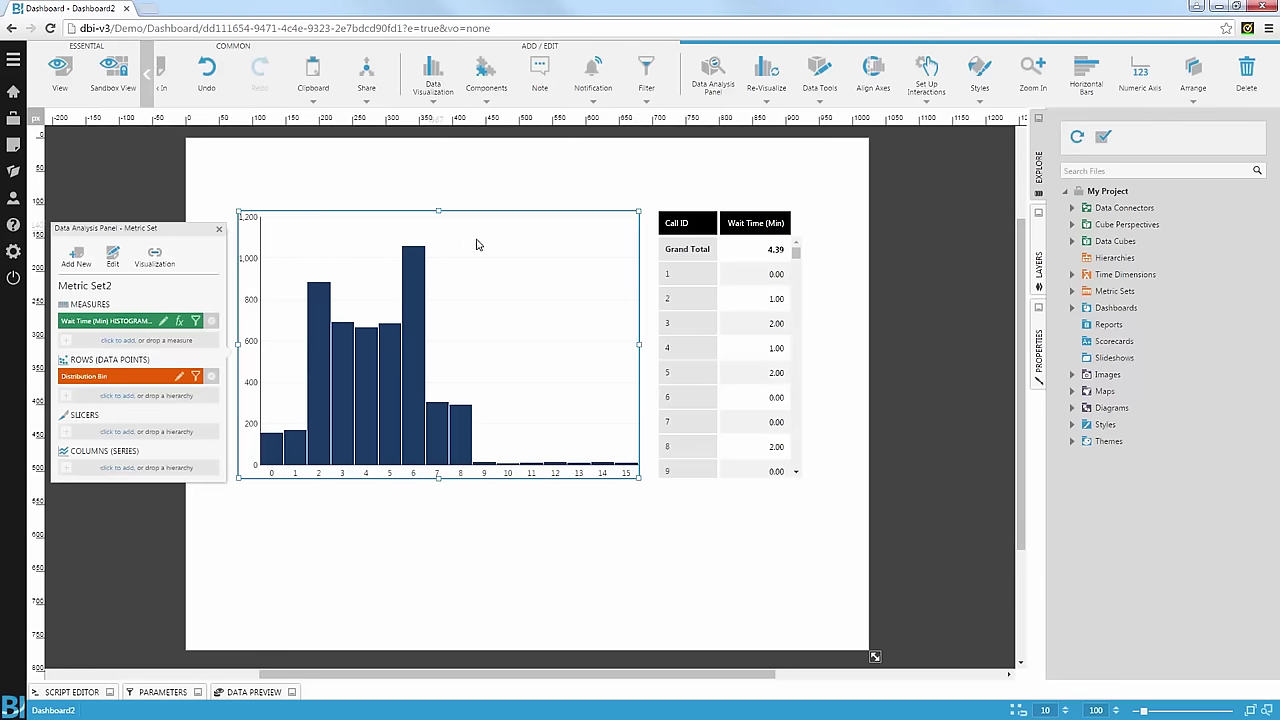
# Step: Add a slider filter to the dashboard and place it above the histogram
pyautogui.click(621, 147)
pyautogui.click(724, 76)
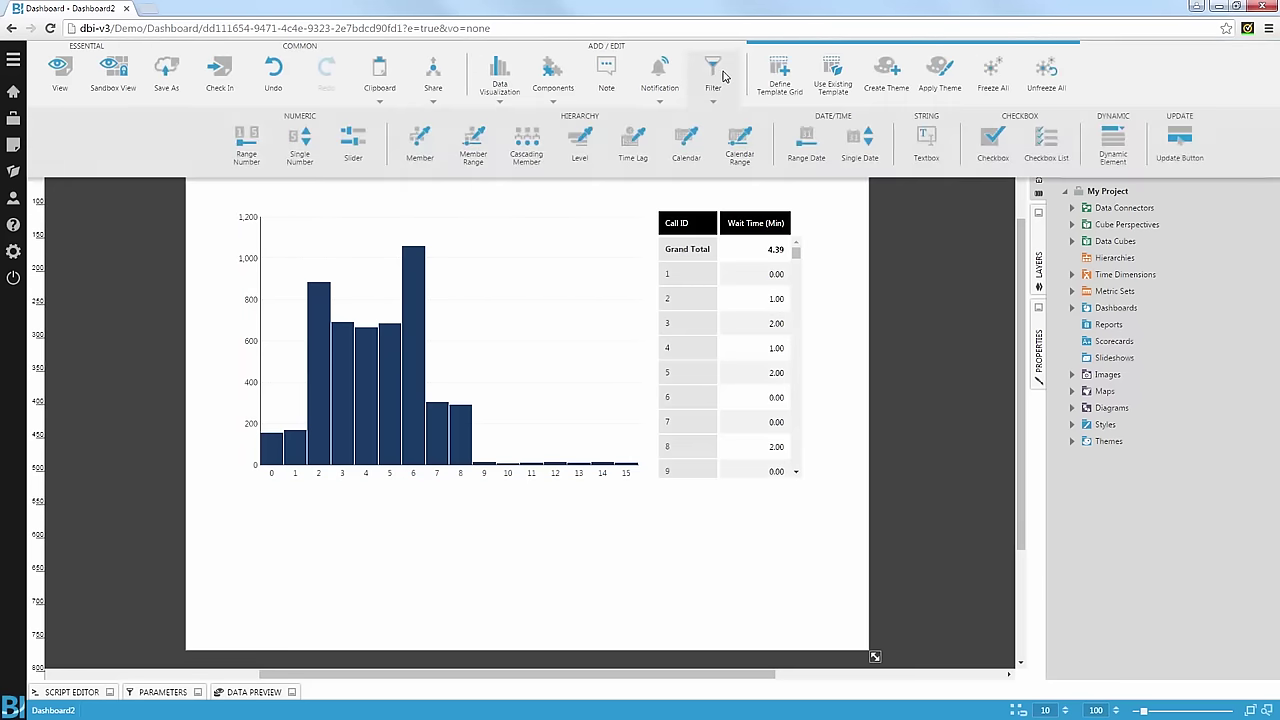
pyautogui.click(354, 142)
pyautogui.moveTo(465, 294); pyautogui.dragTo(400, 176)
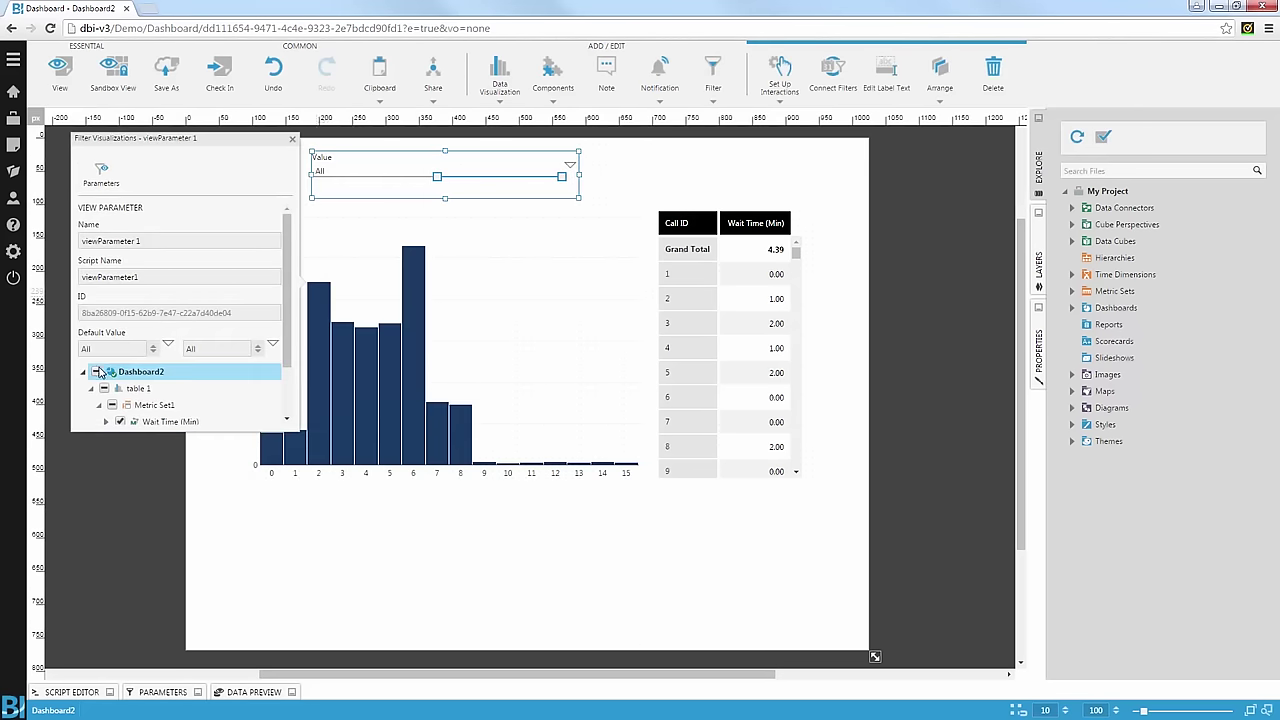
# Step: Connect the slider only to the histogram's SingleNumber parameter under Metric Set2 and align the slider with the chart's left edge
pyautogui.click(96, 371)
pyautogui.scroll(-2, 183, 327)
pyautogui.click(107, 371)
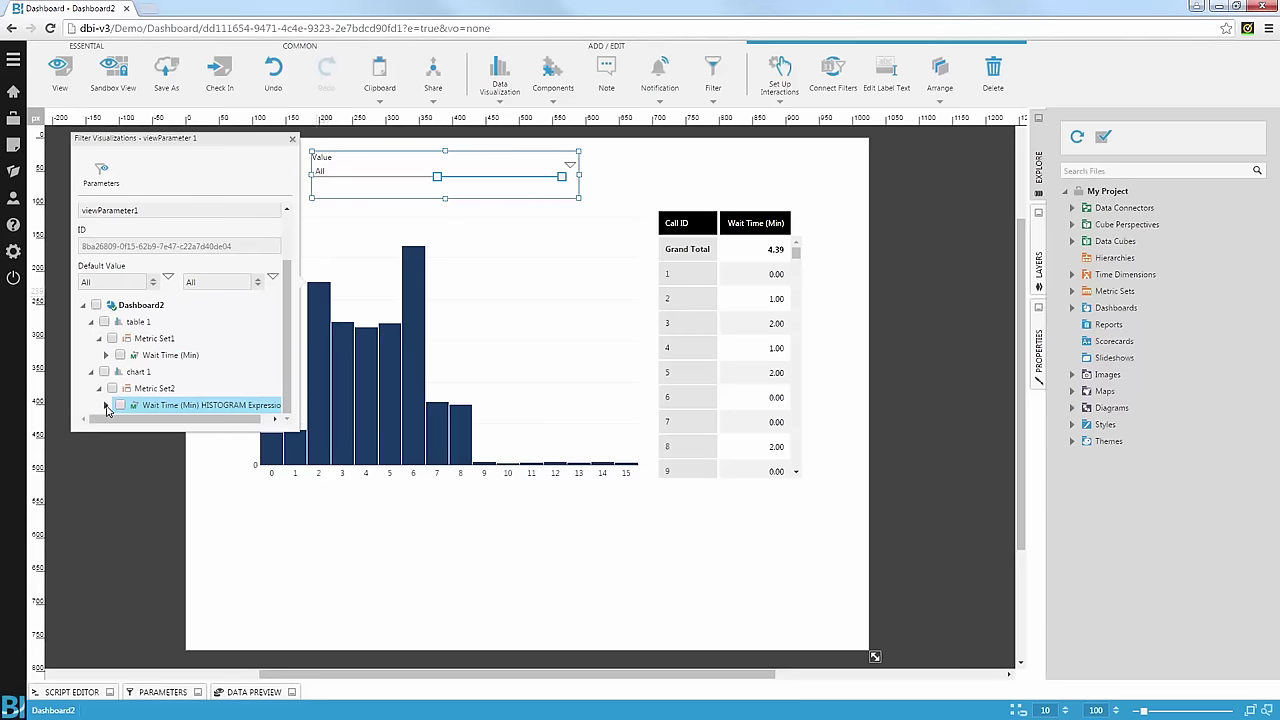
pyautogui.click(180, 405)
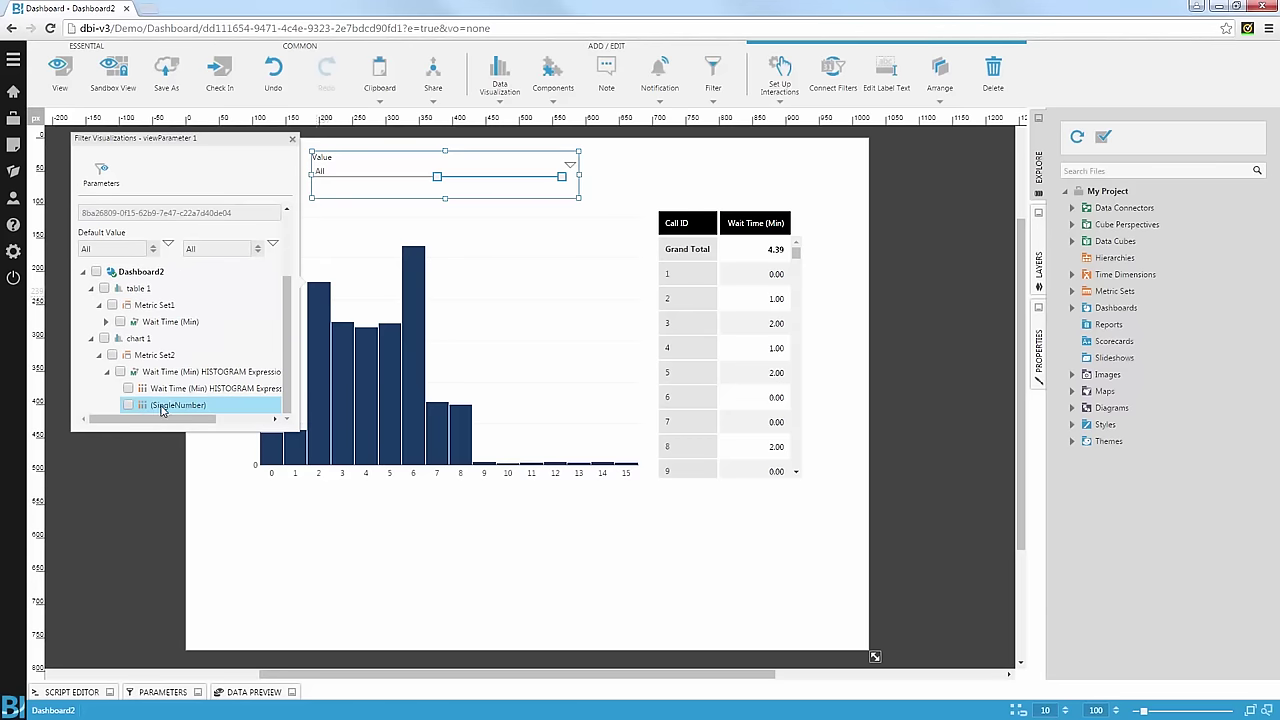
pyautogui.click(128, 405)
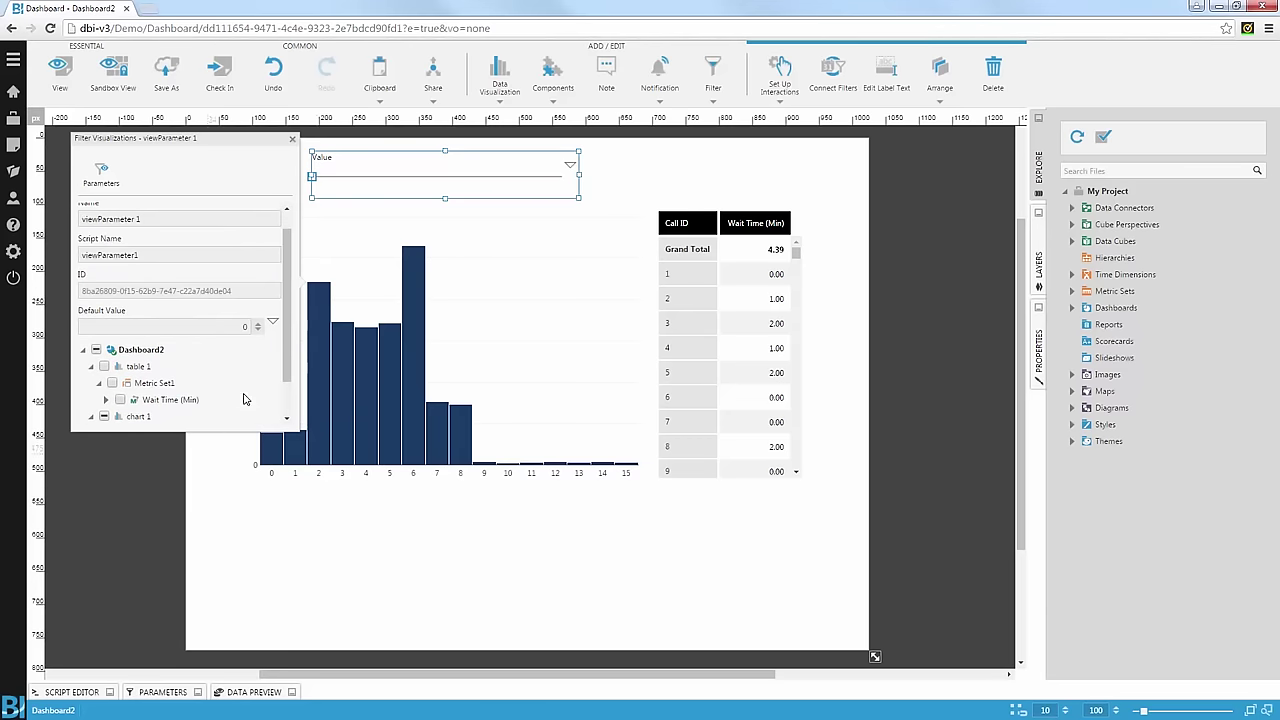
pyautogui.click(292, 138)
pyautogui.moveTo(366, 184); pyautogui.dragTo(308, 183)
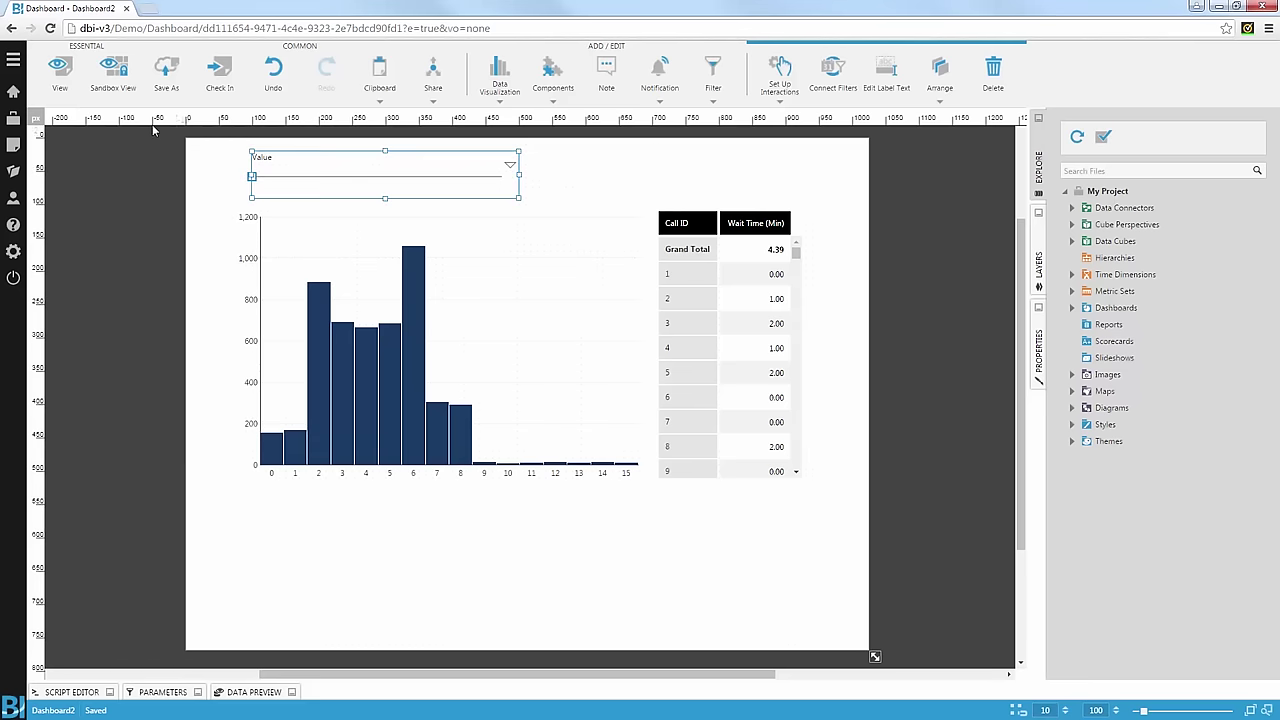
# Step: Switch the dashboard to view mode and use the slider to group the histogram into bins of 3 minutes
pyautogui.click(59, 70)
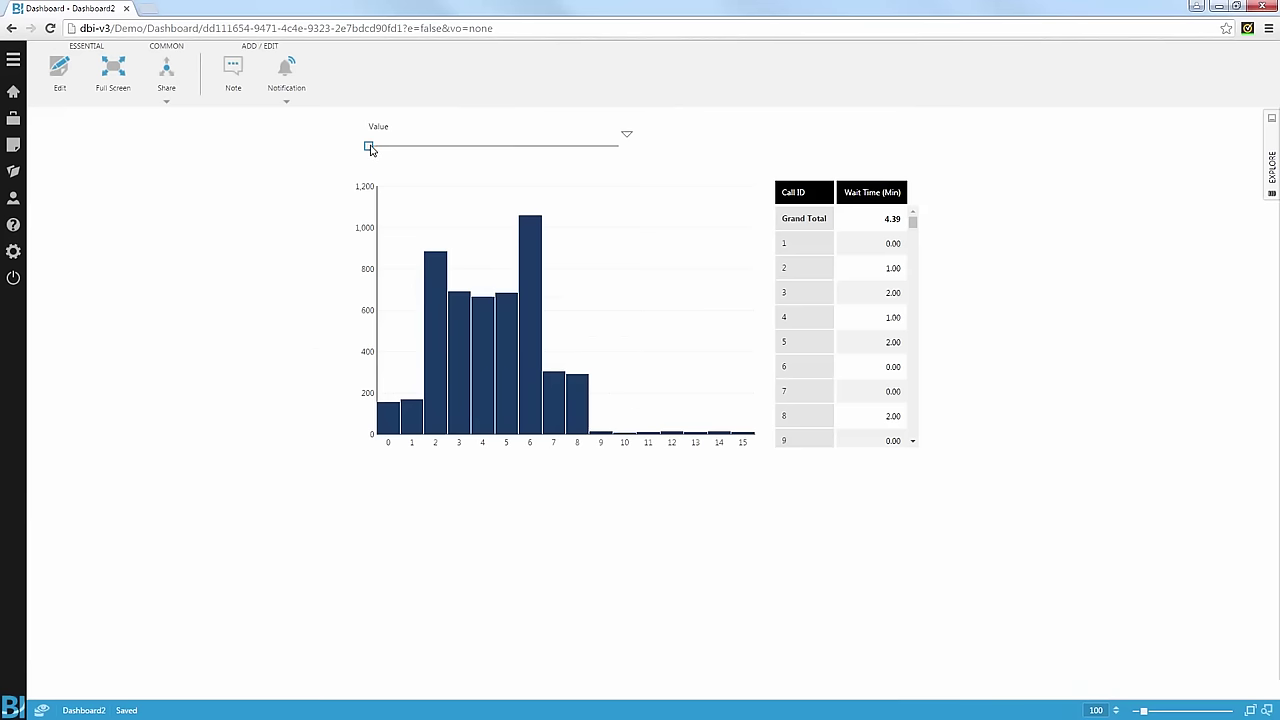
pyautogui.moveTo(369, 147); pyautogui.dragTo(375, 147)
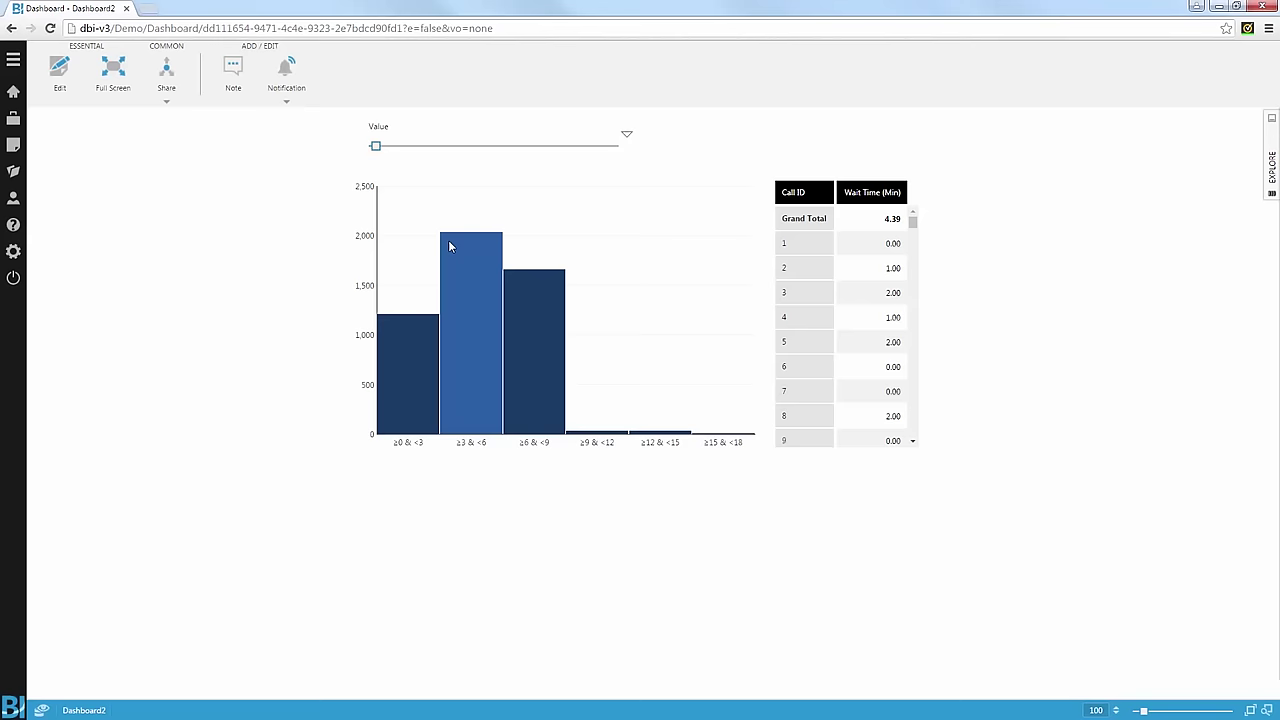
pyautogui.moveTo(446, 238)
pyautogui.moveTo(559, 304)
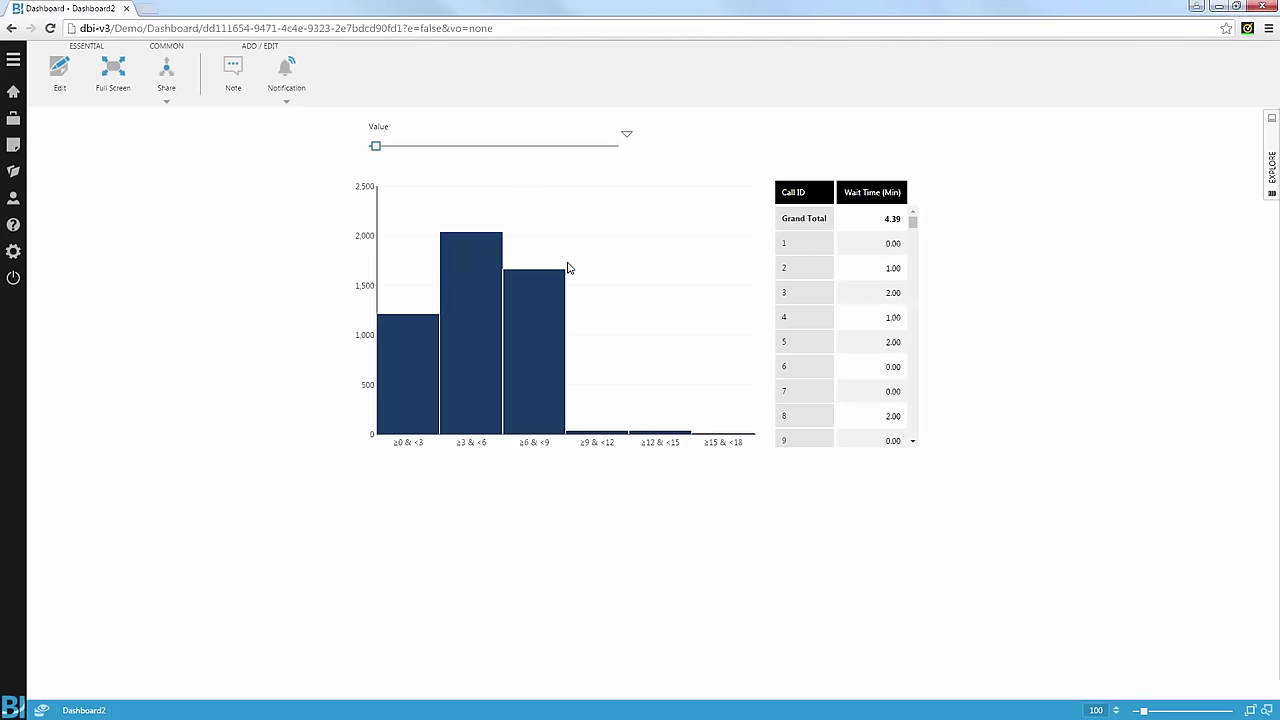
# Step: Create a new metric set from the Active NBA Teams connector with Franchise as rows and Champ as the measure
pyautogui.moveTo(460, 262)
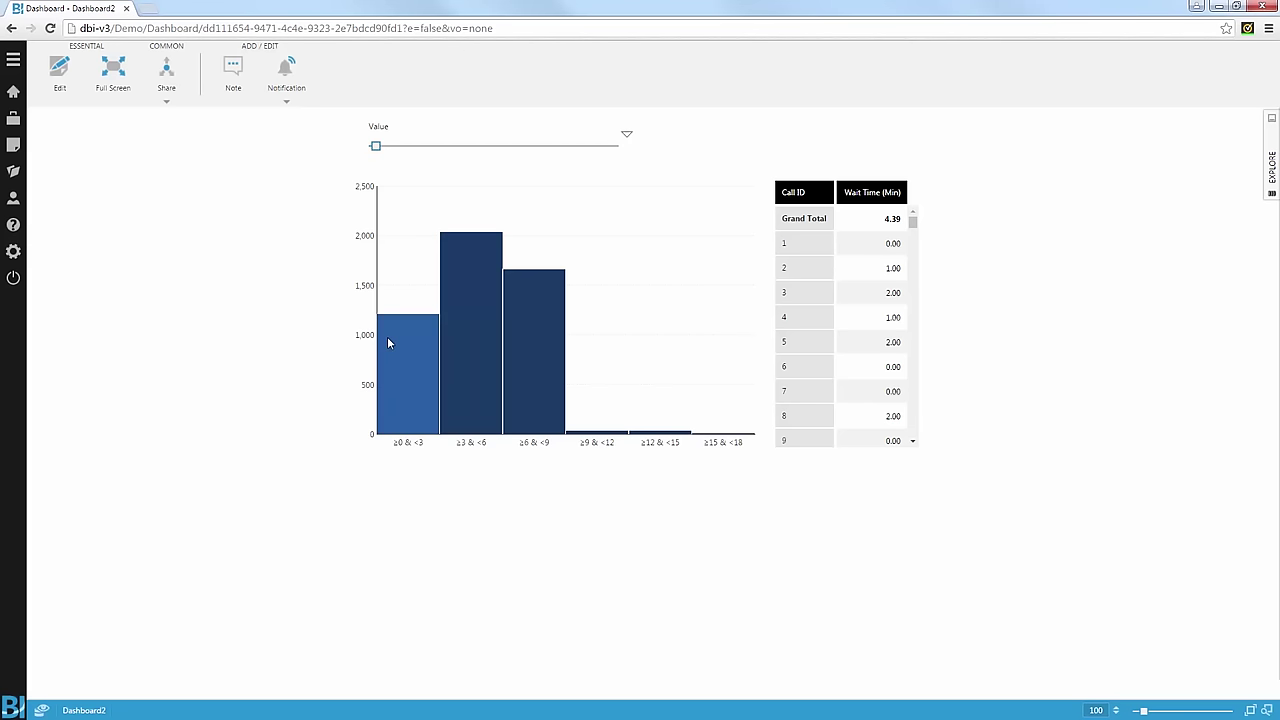
pyautogui.moveTo(388, 341)
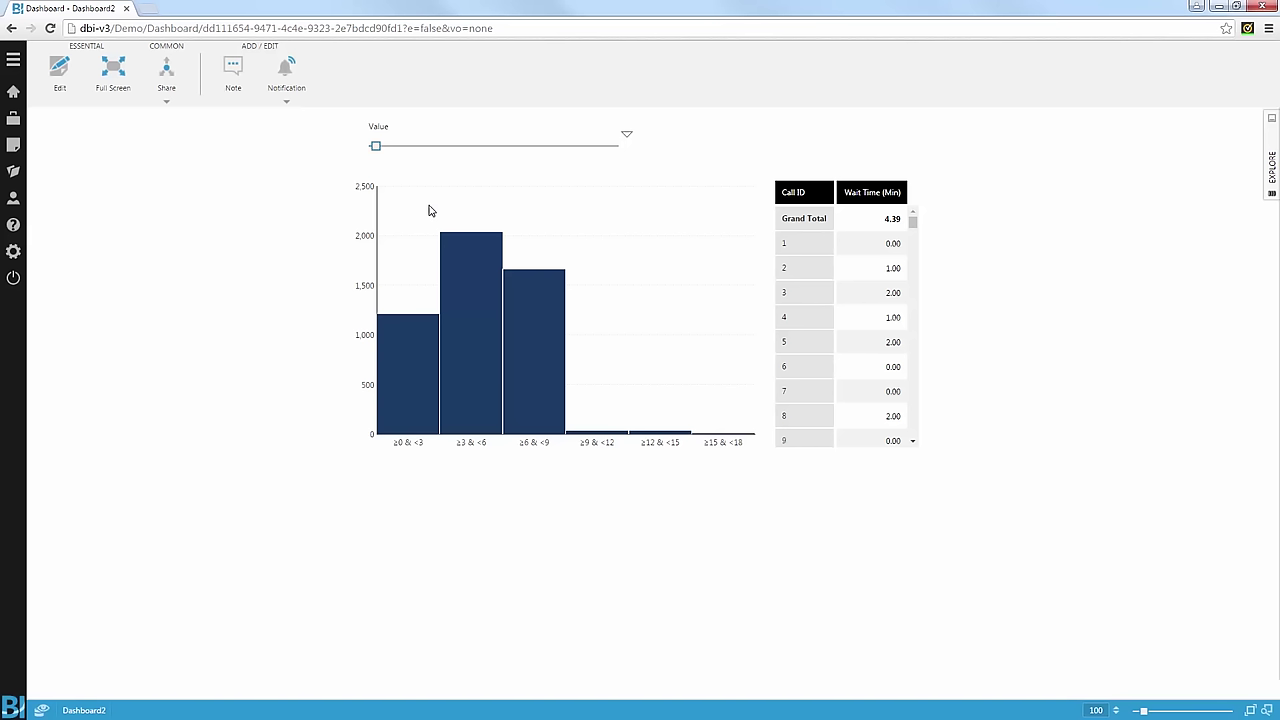
pyautogui.click(13, 145)
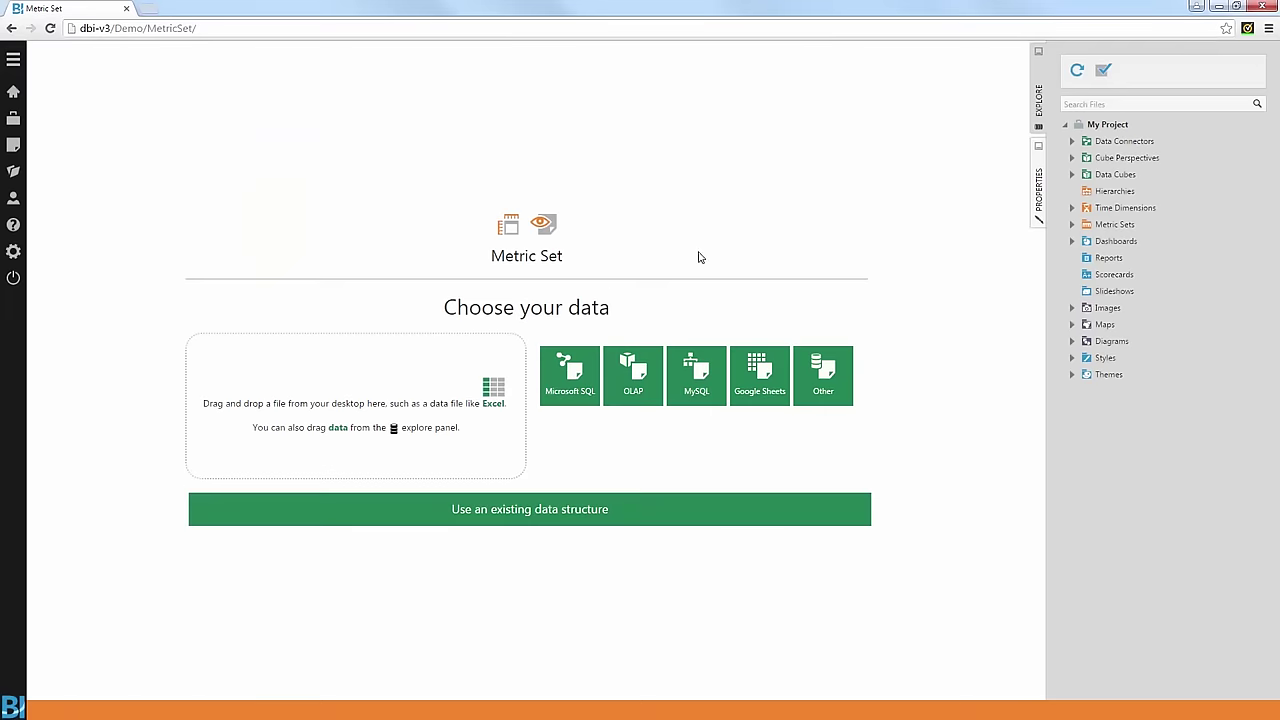
pyautogui.click(1073, 141)
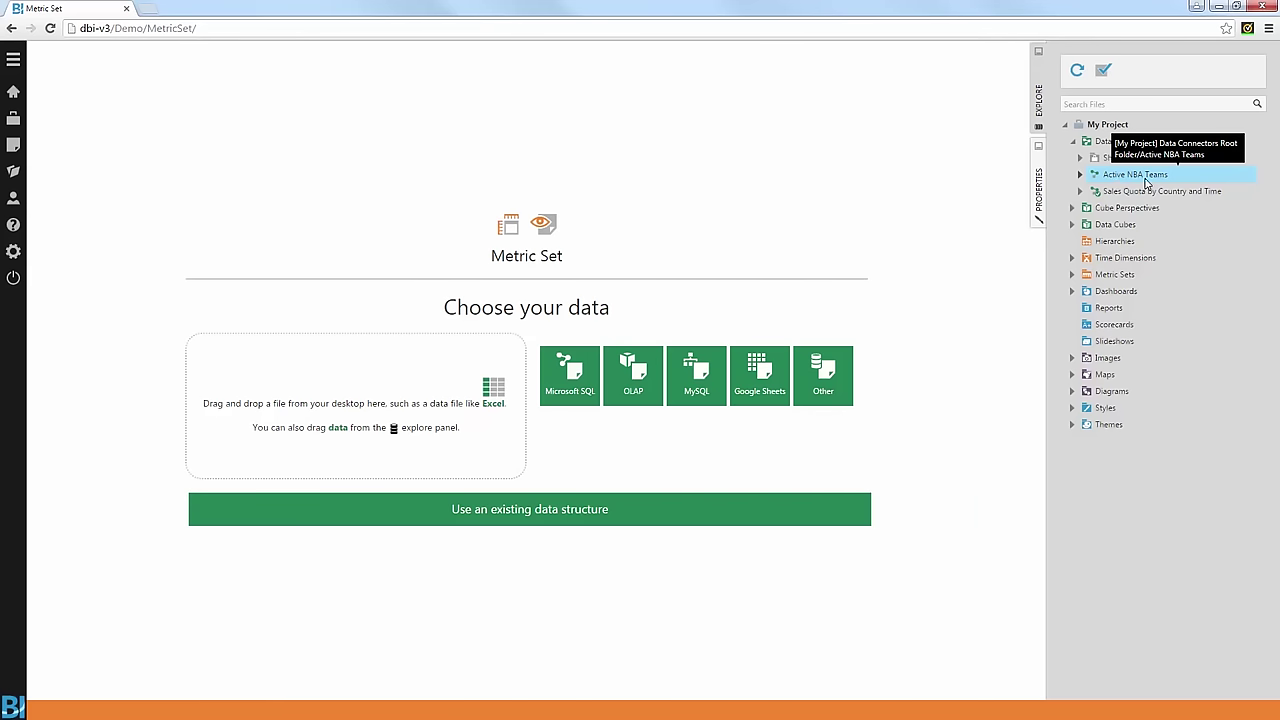
pyautogui.click(1080, 174)
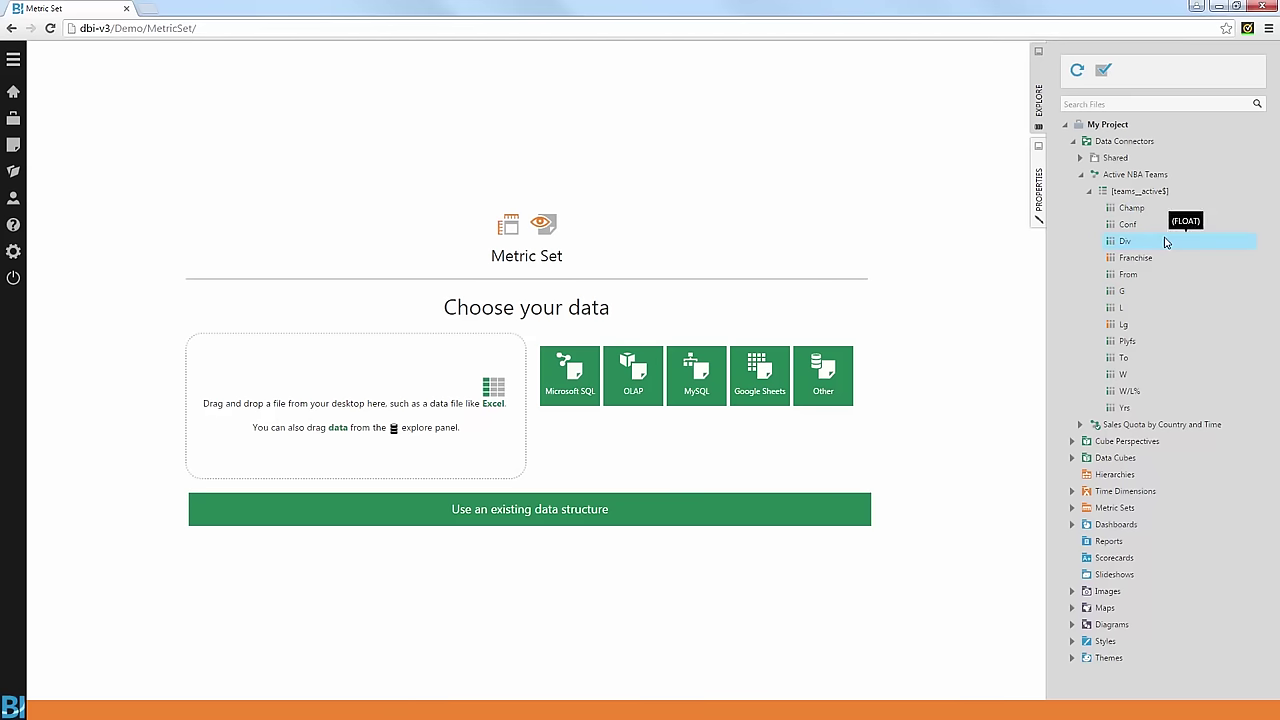
pyautogui.moveTo(1145, 259); pyautogui.dragTo(638, 268)
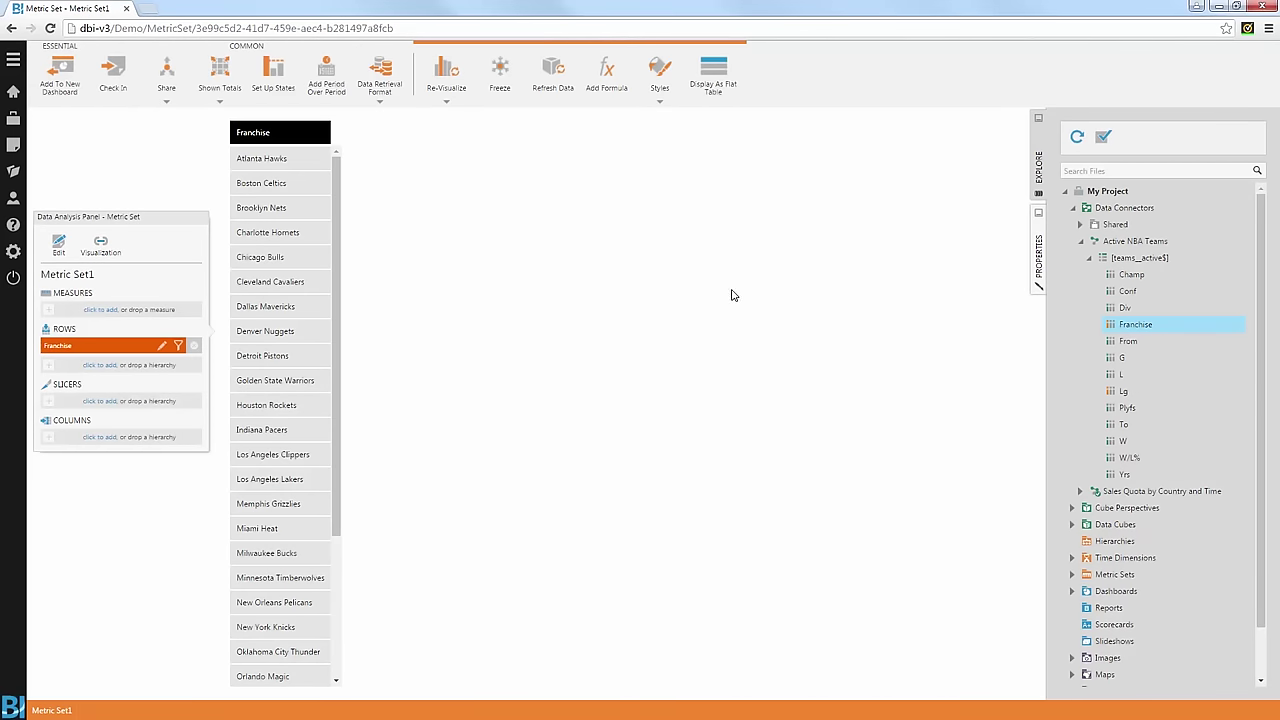
pyautogui.moveTo(1131, 274); pyautogui.dragTo(828, 455)
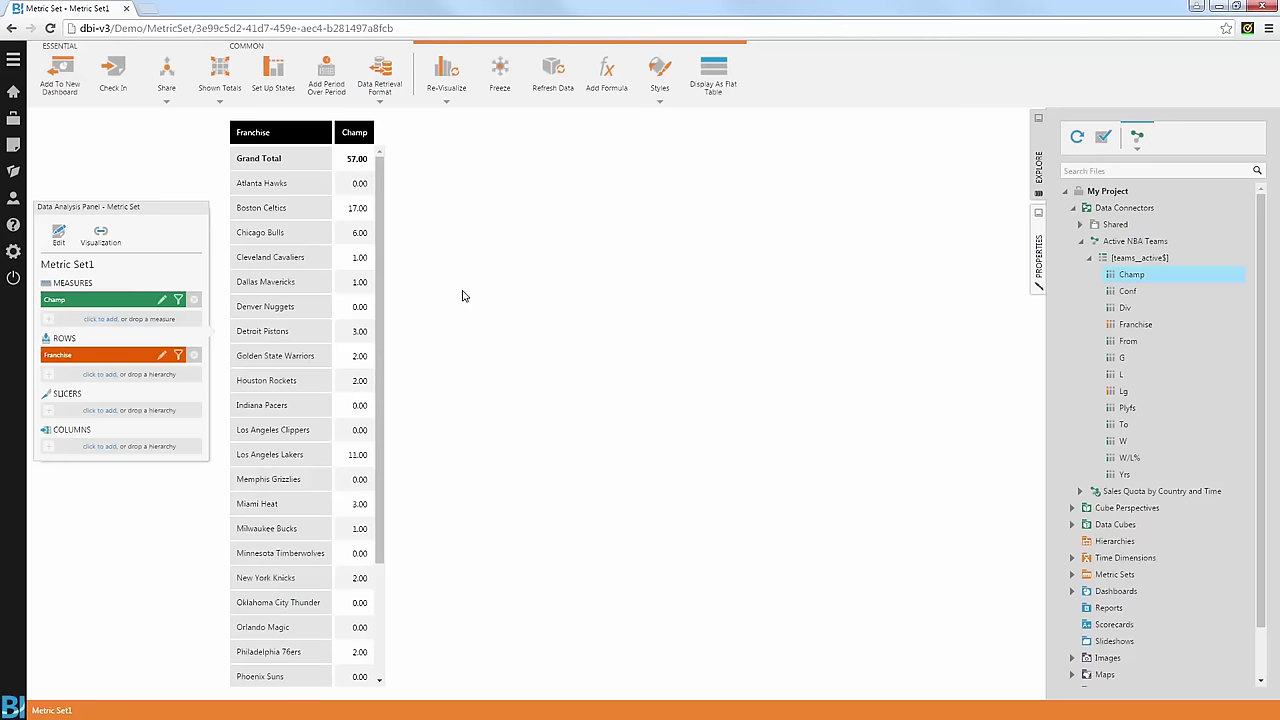
# Step: Re-visualize the championships table as a pie chart and sort its slices in descending order
pyautogui.click(452, 84)
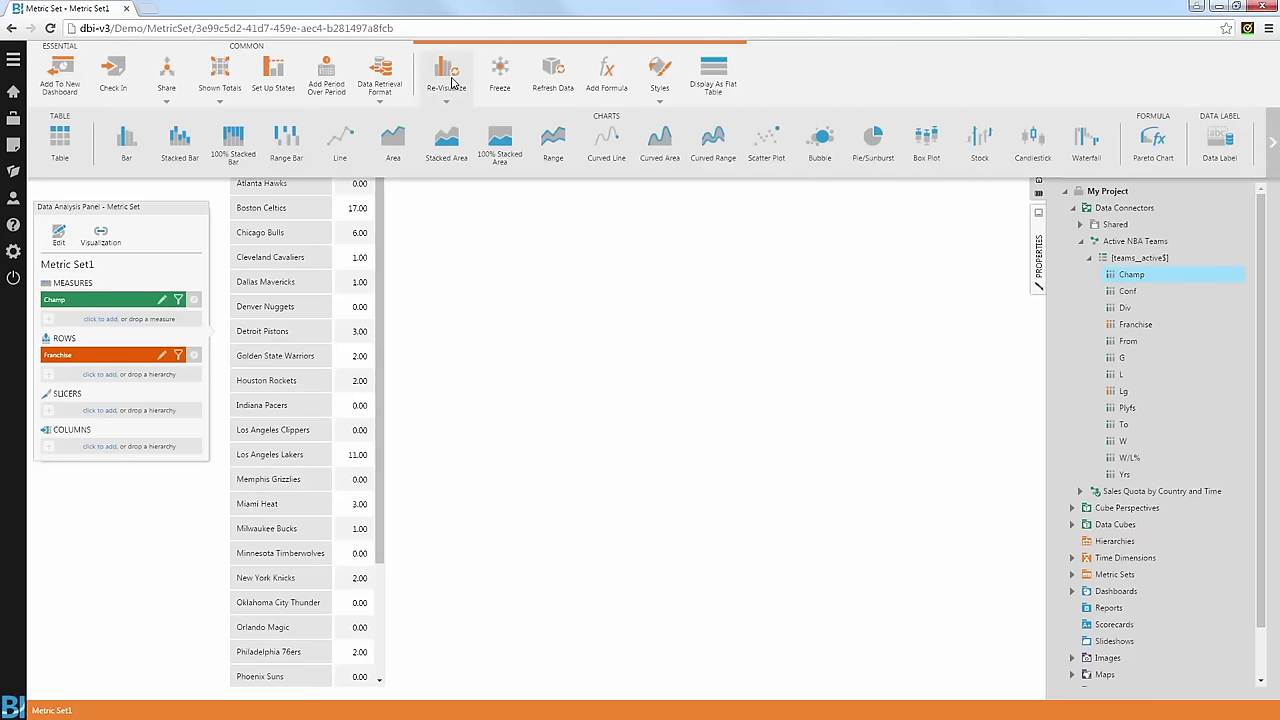
pyautogui.click(873, 142)
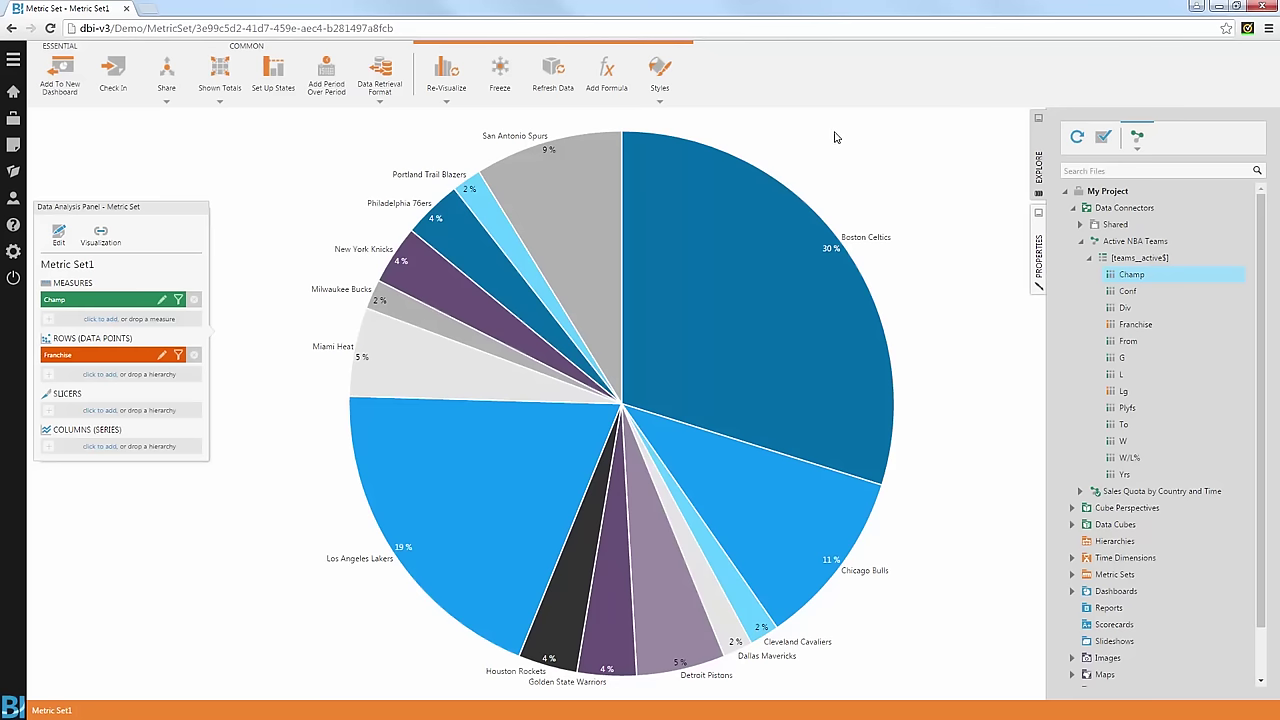
pyautogui.rightClick(722, 212)
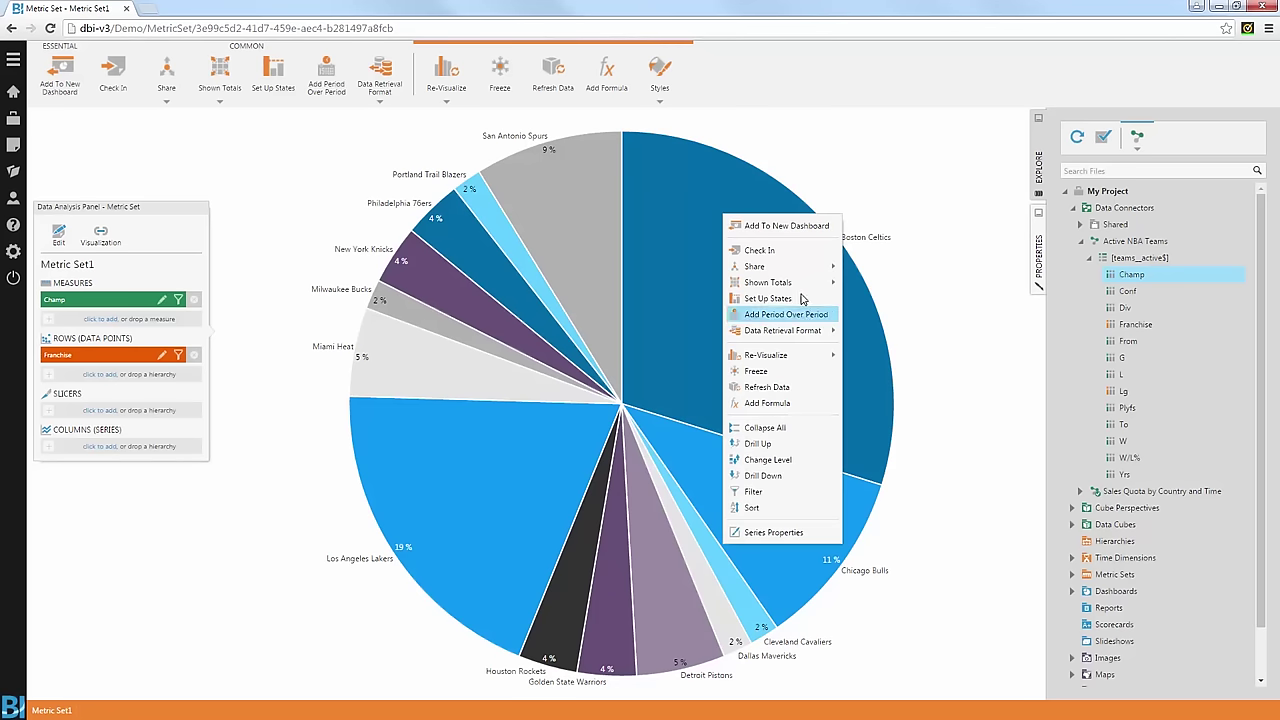
pyautogui.click(783, 510)
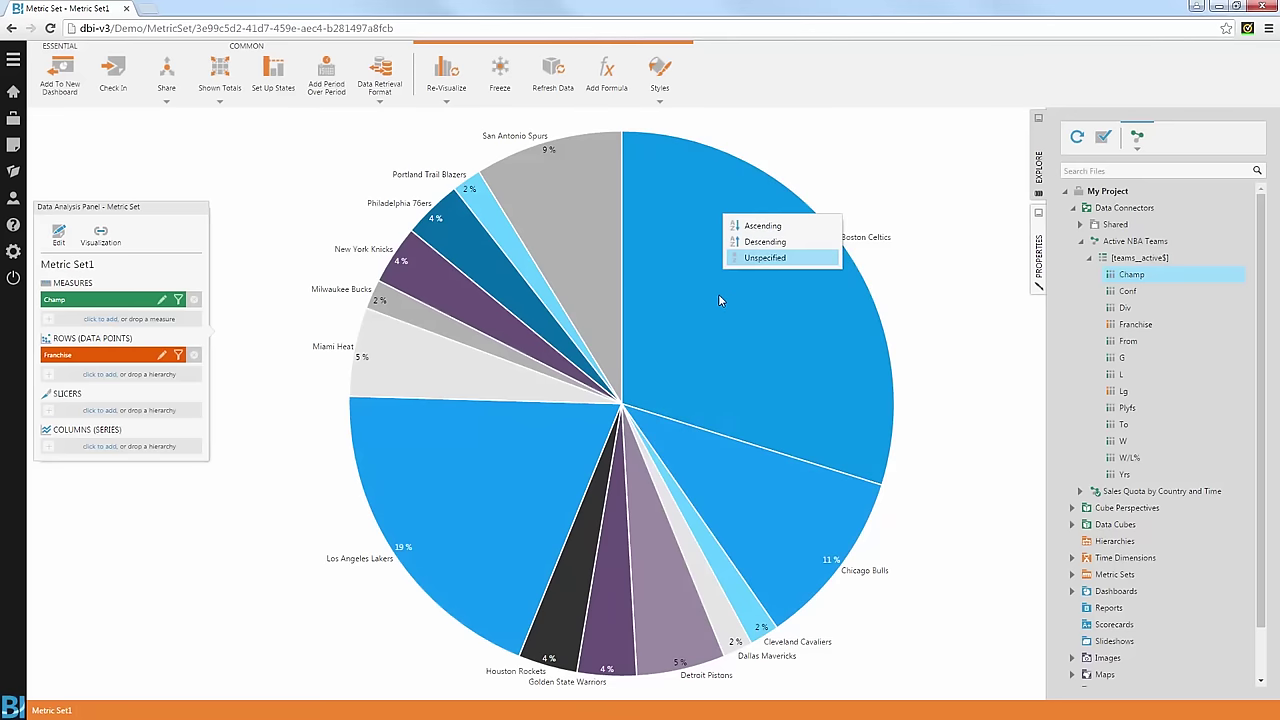
pyautogui.click(763, 242)
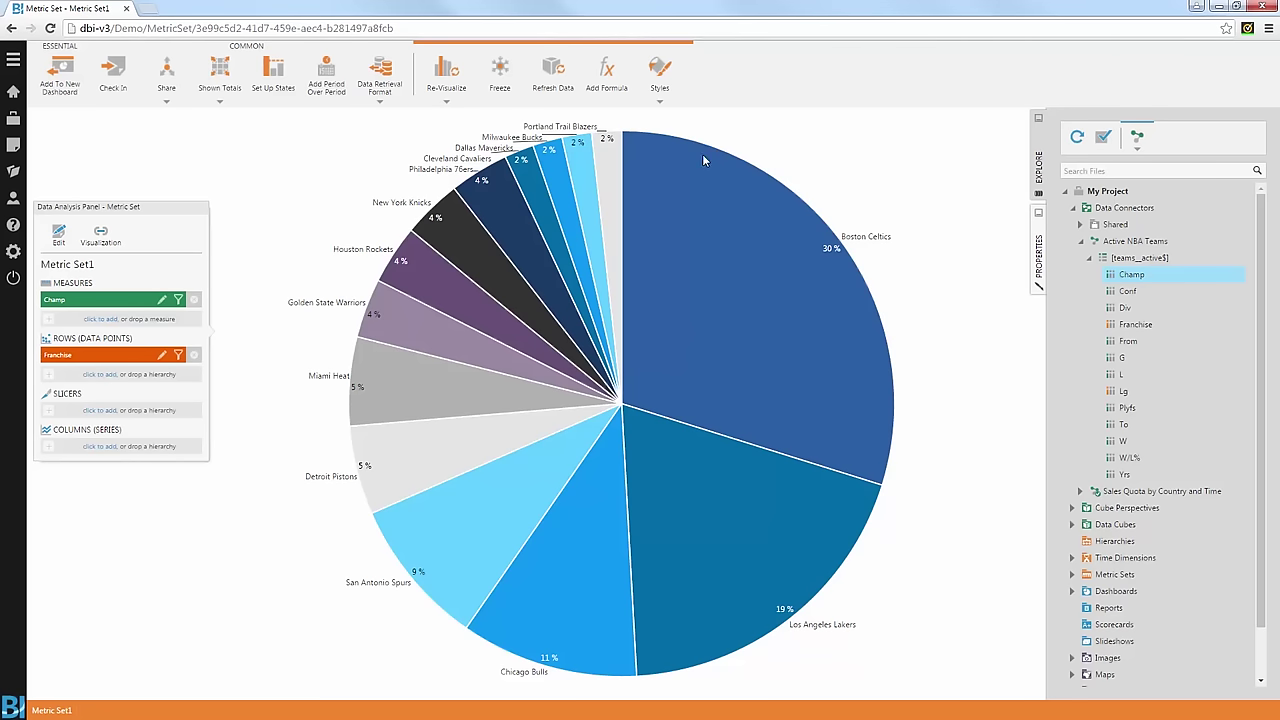
# Step: Convert the pie into a Pareto Chart and zoom out to fit all franchises on the axis
pyautogui.click(443, 80)
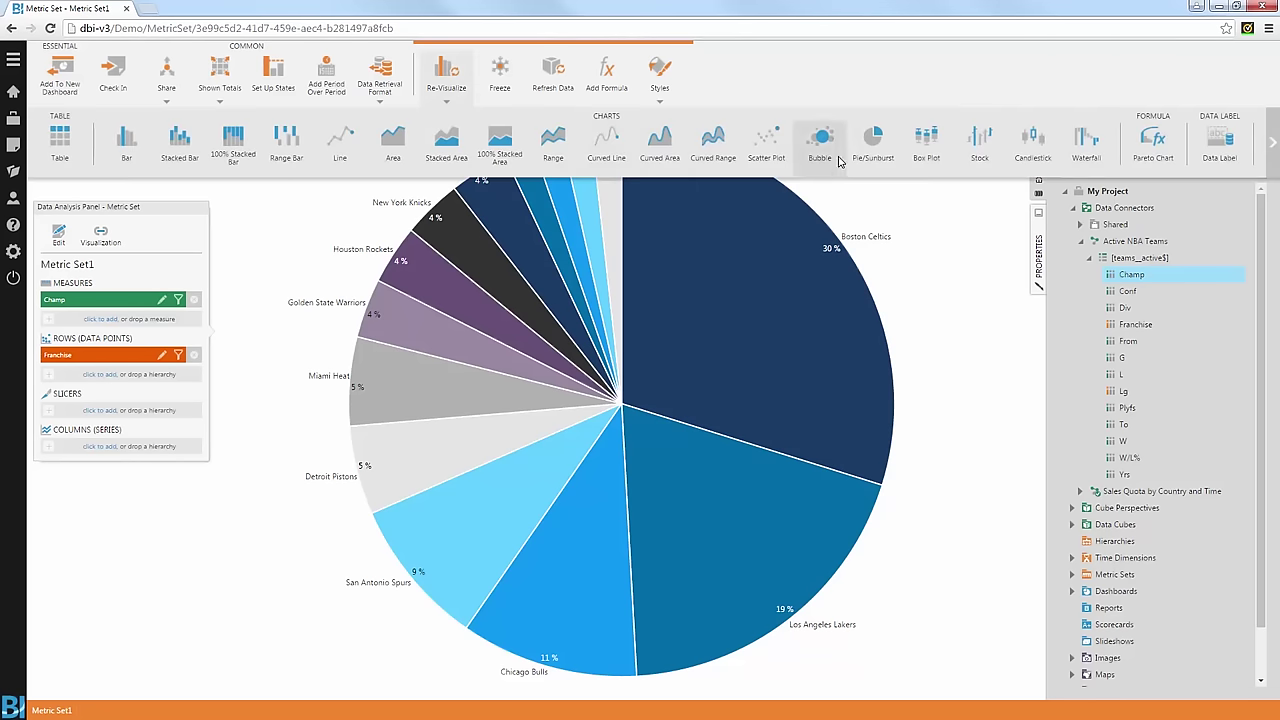
pyautogui.click(1152, 141)
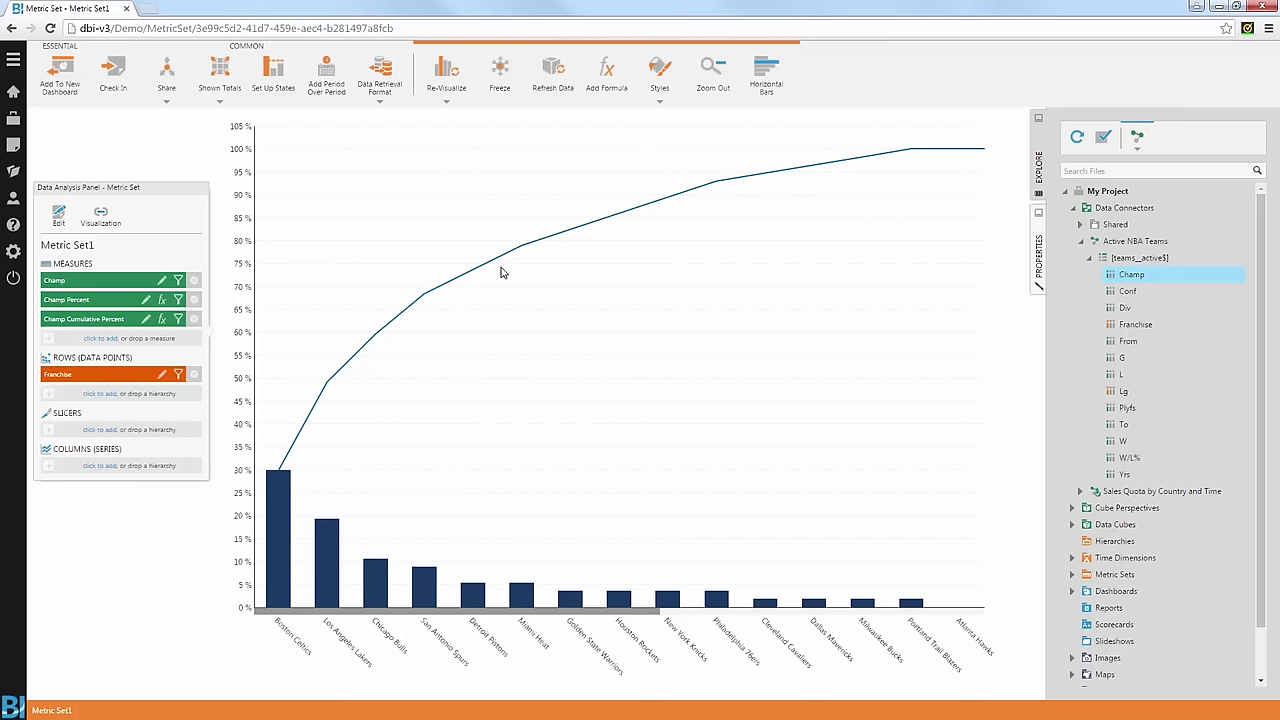
pyautogui.moveTo(524, 249)
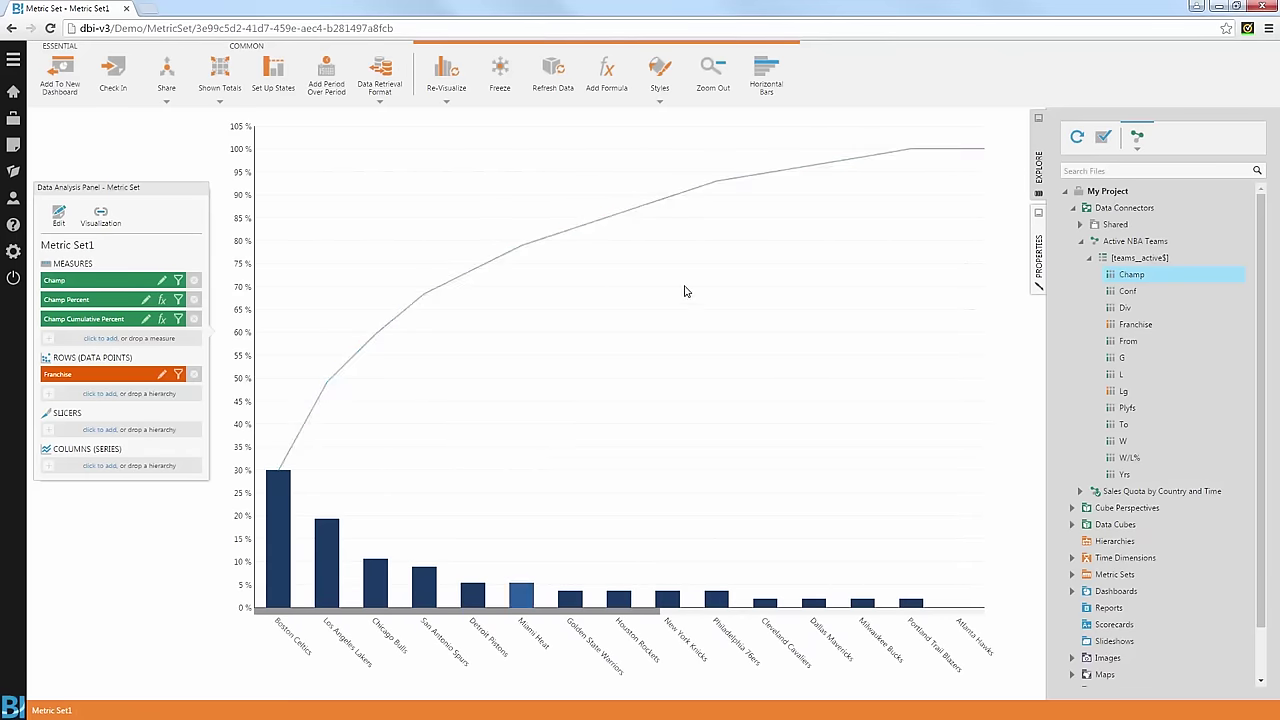
pyautogui.click(713, 72)
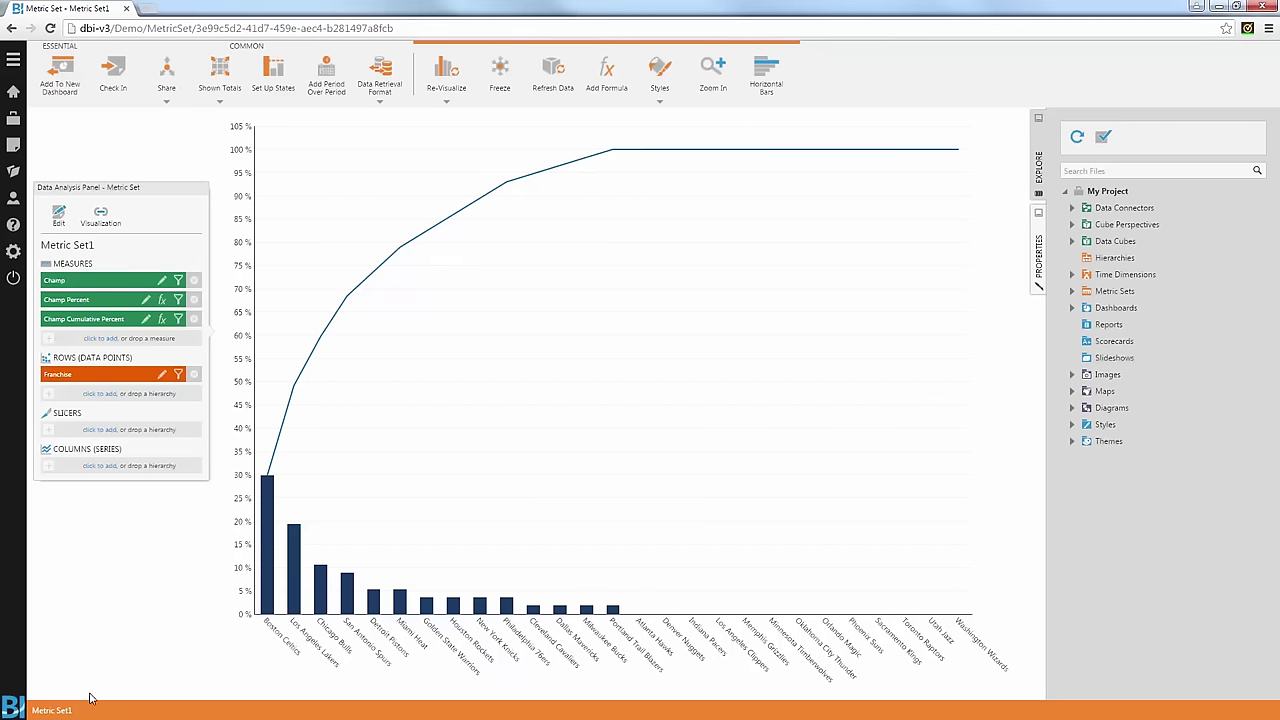
# Step: Rename the metric set as Pareto Chart
pyautogui.doubleClick(58, 710)
pyautogui.write('Paret')
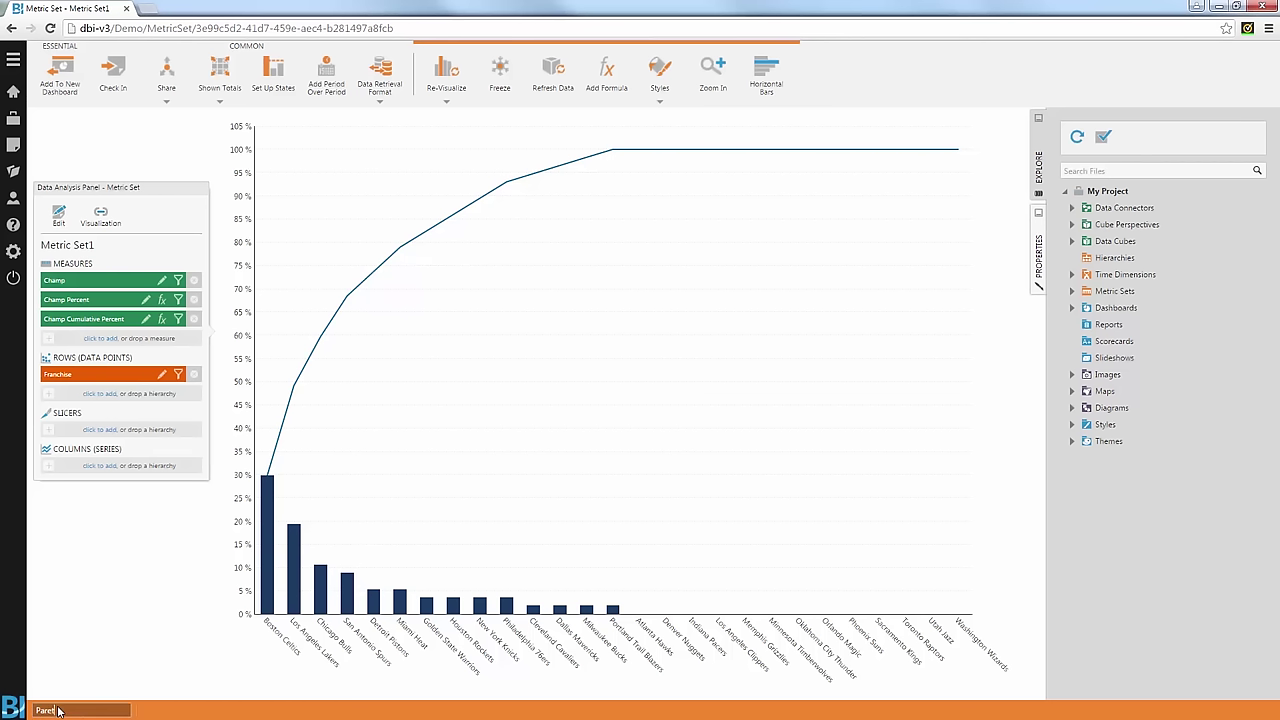
pyautogui.write('o Chart')
pyautogui.press('Return')
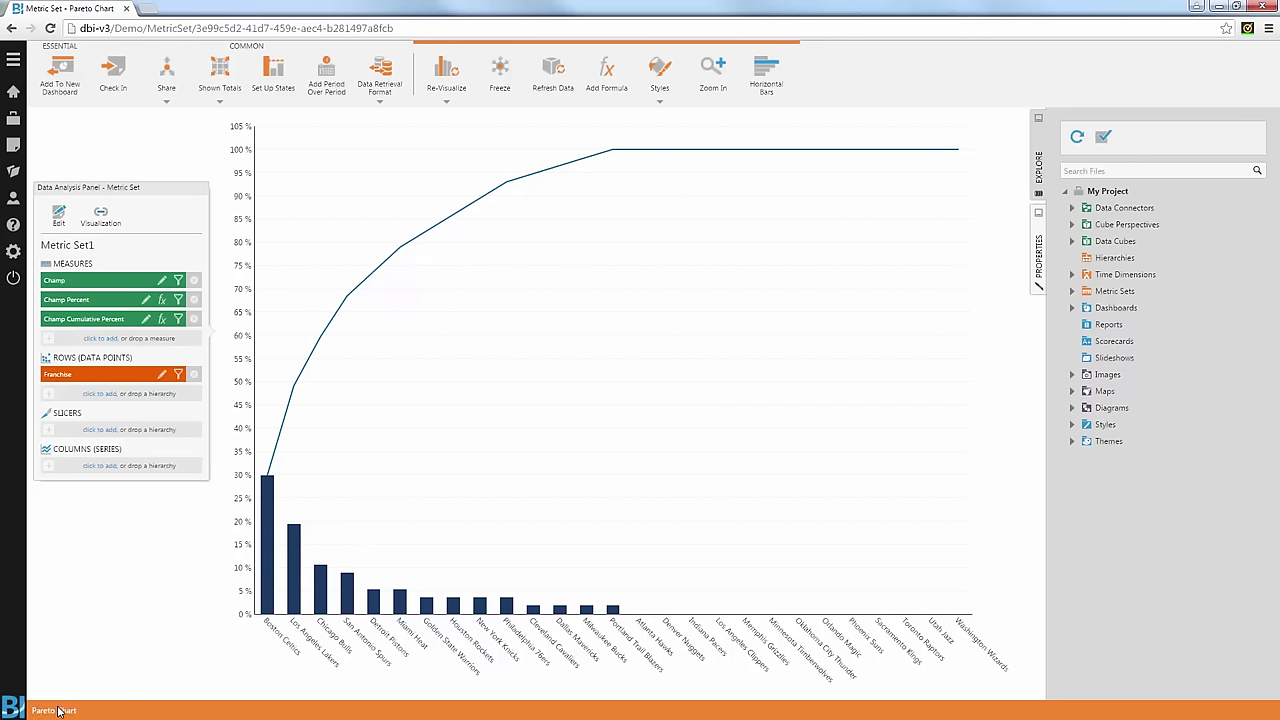
# Step: Create another new metric set by importing Office Monthly Balance.xlsx from the Data Files folder
pyautogui.click(13, 145)
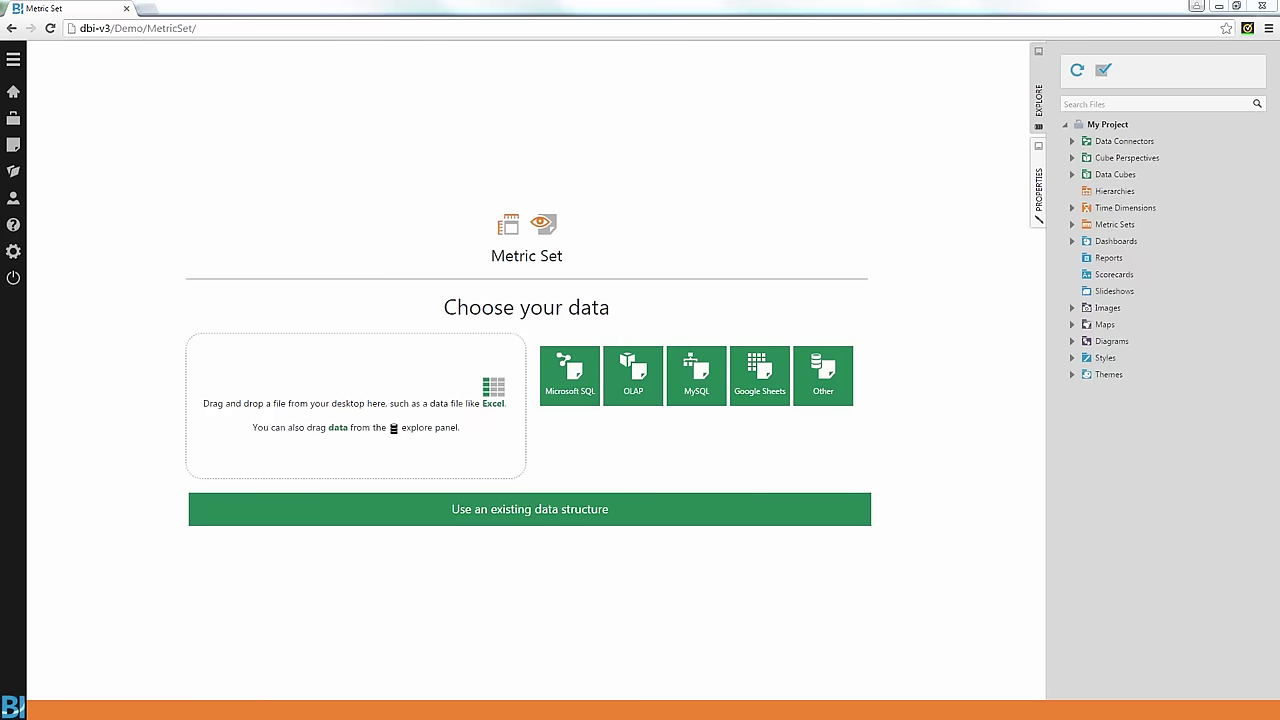
pyautogui.hotkey('alt', 'Tab')
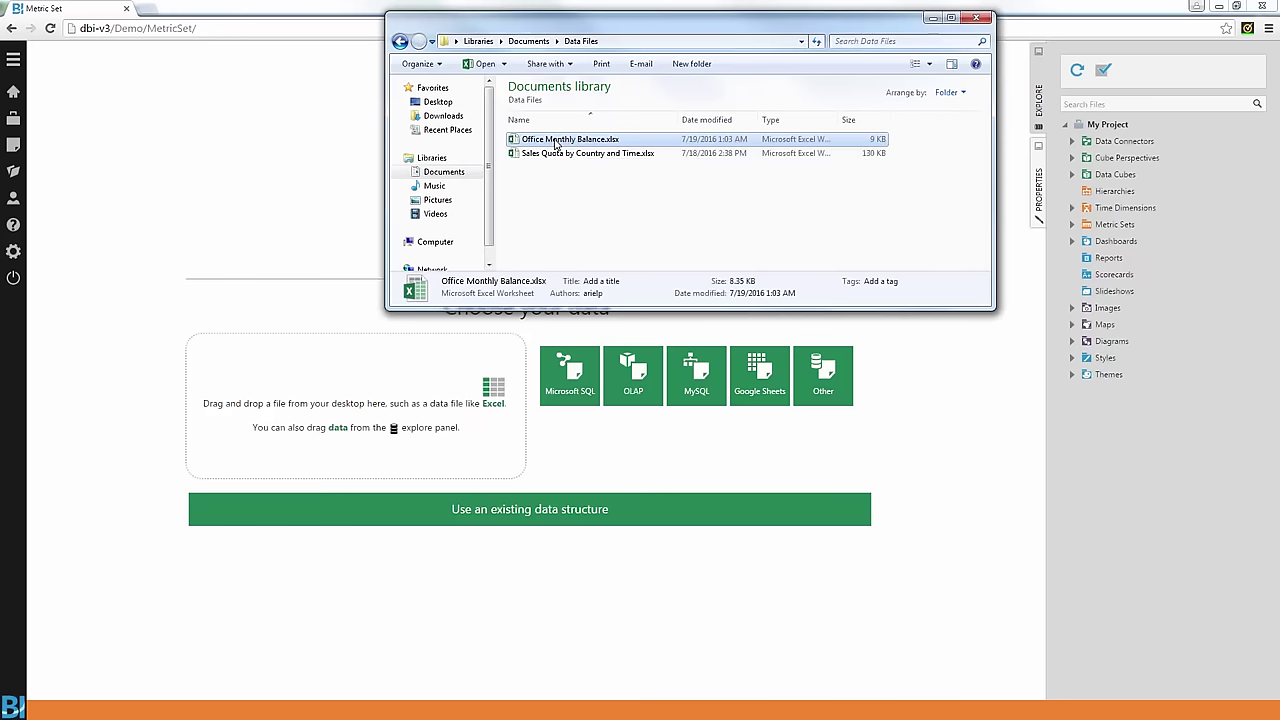
pyautogui.moveTo(556, 144); pyautogui.dragTo(375, 418)
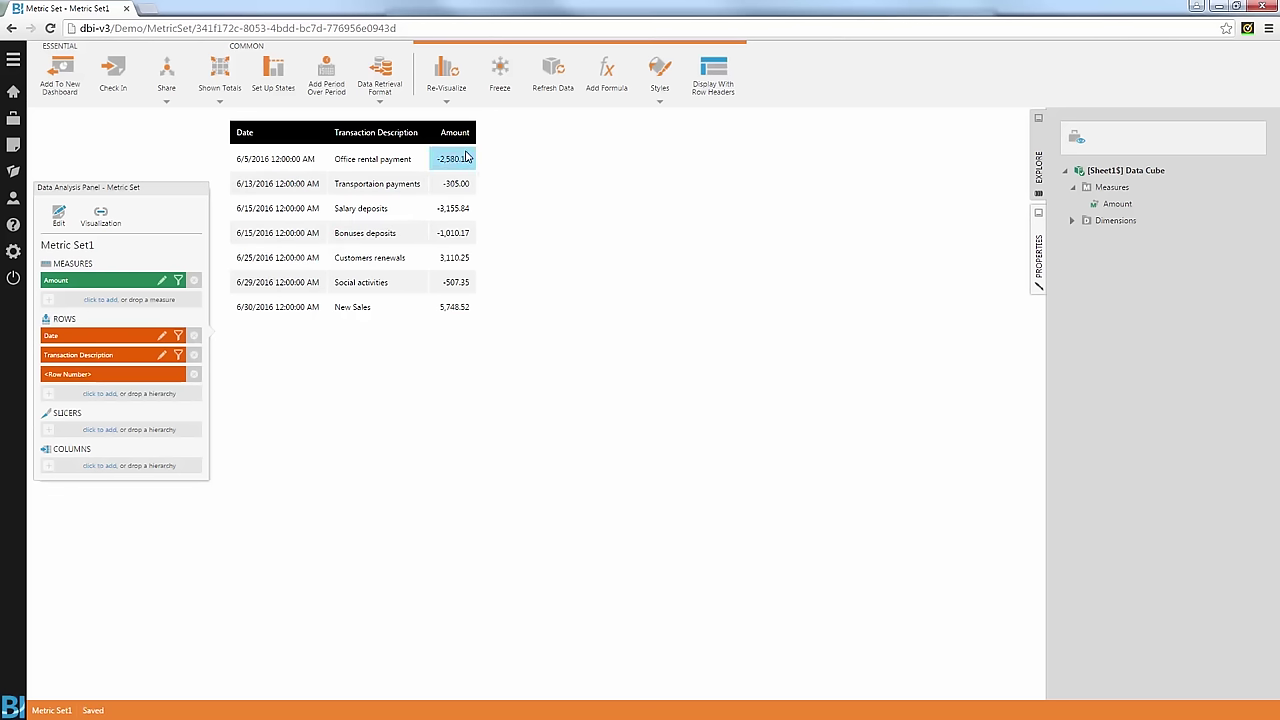
# Step: Set the Amount measure's format to C0 and apply it
pyautogui.click(162, 281)
pyautogui.moveTo(72, 334); pyautogui.dragTo(24, 334)
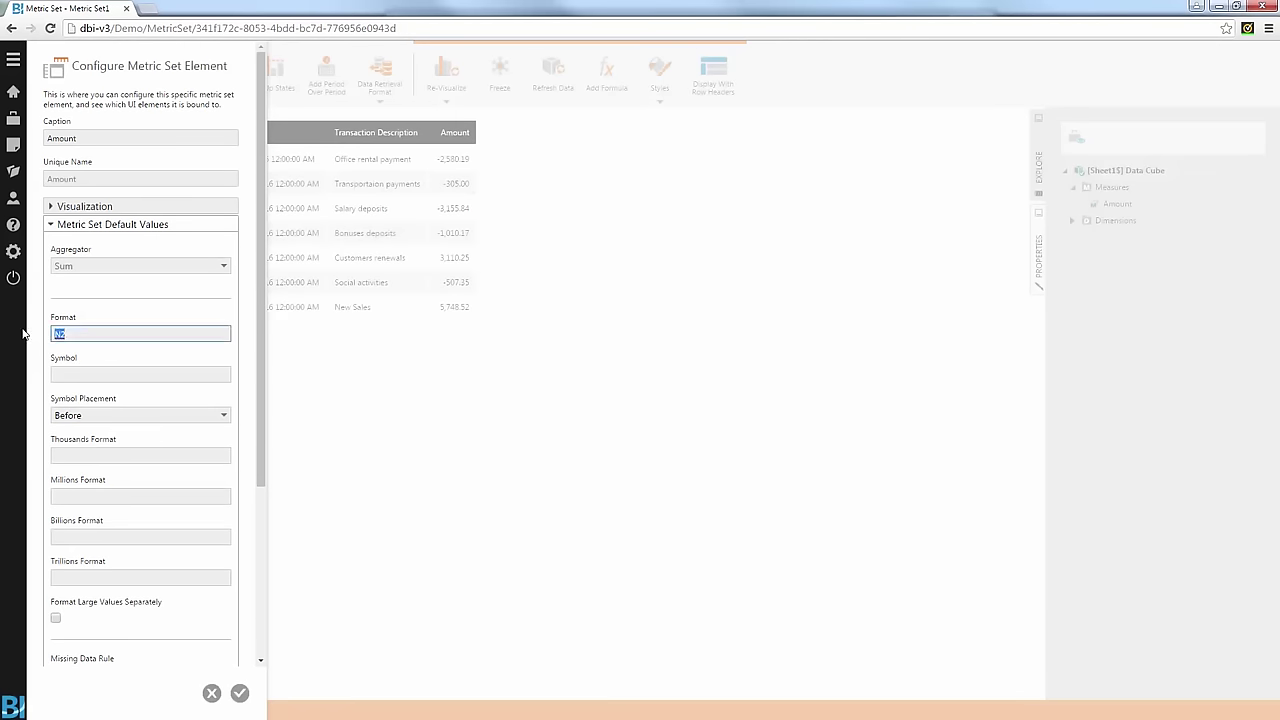
pyautogui.write('C0')
pyautogui.click(240, 693)
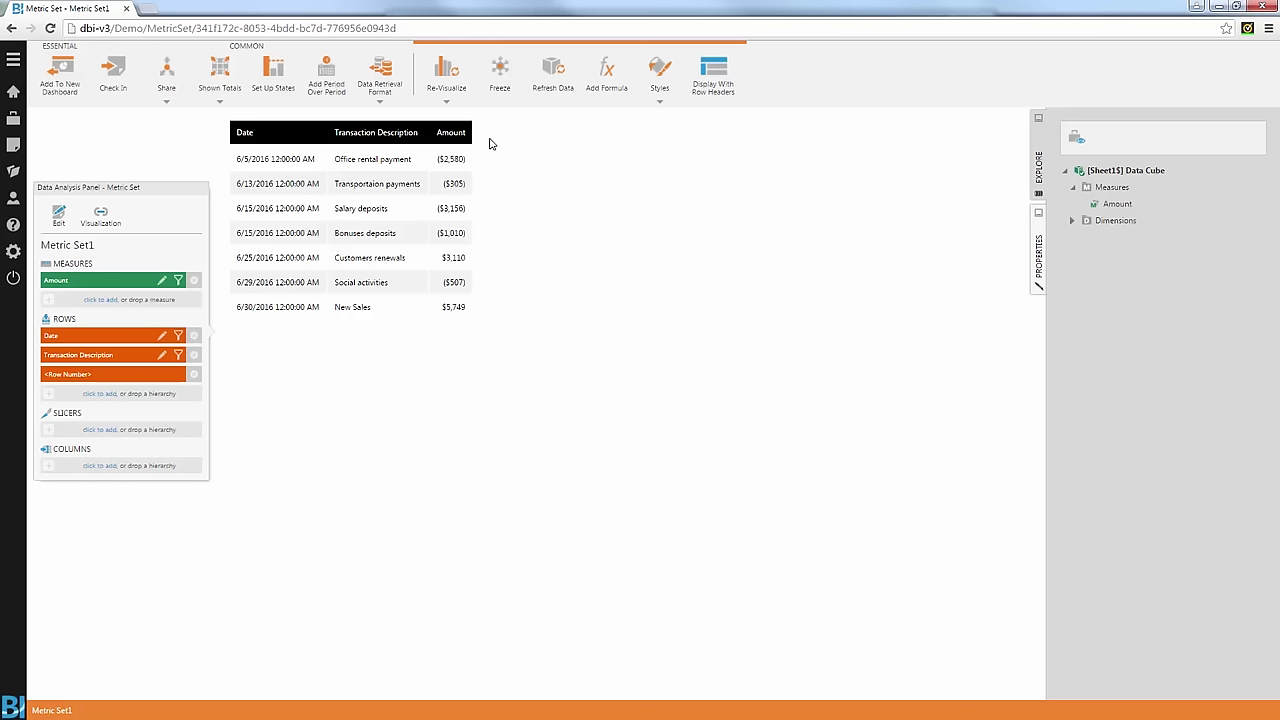
# Step: Re-visualize the transactions as a bar chart with Row Number removed and Transaction Description moved from rows to columns
pyautogui.click(446, 76)
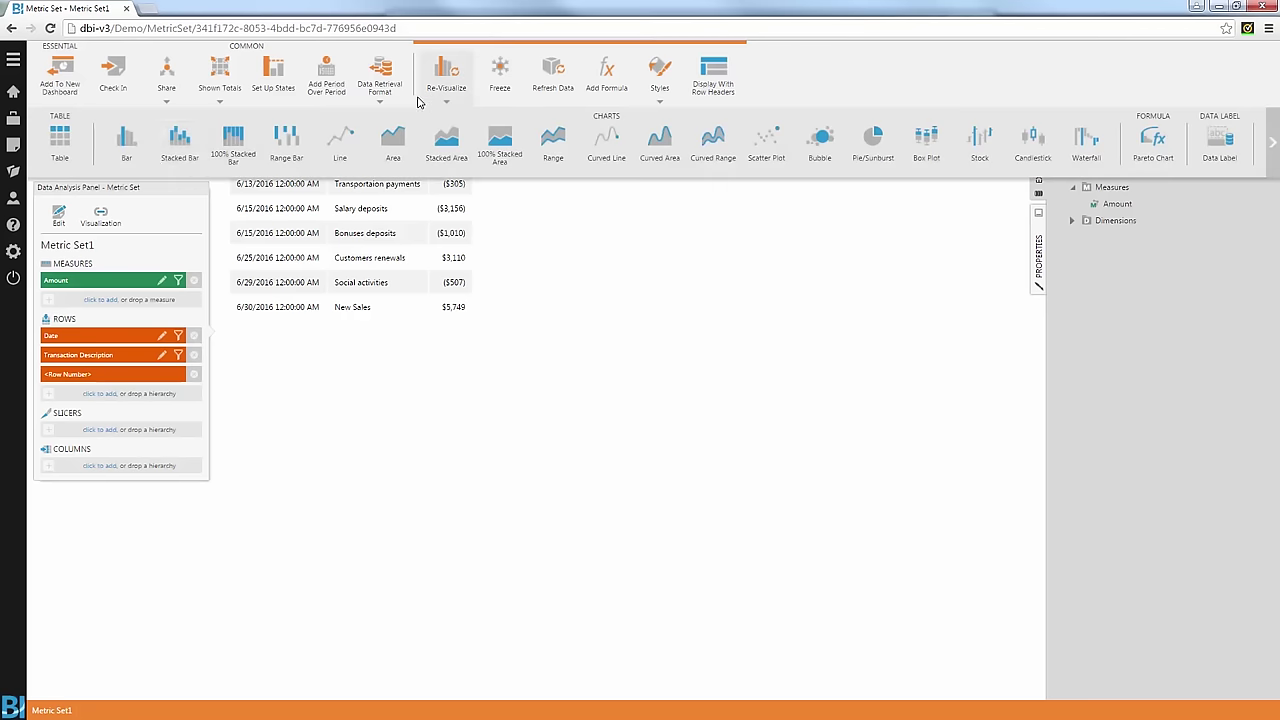
pyautogui.click(132, 153)
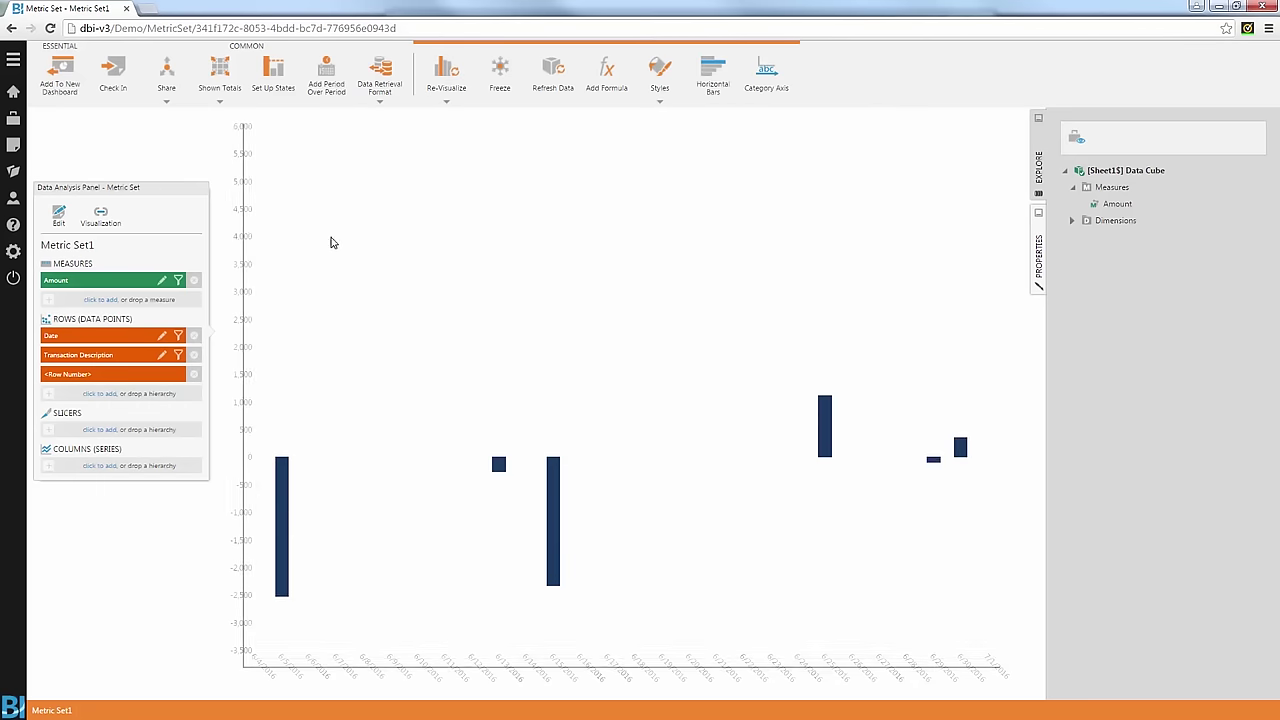
pyautogui.moveTo(281, 464)
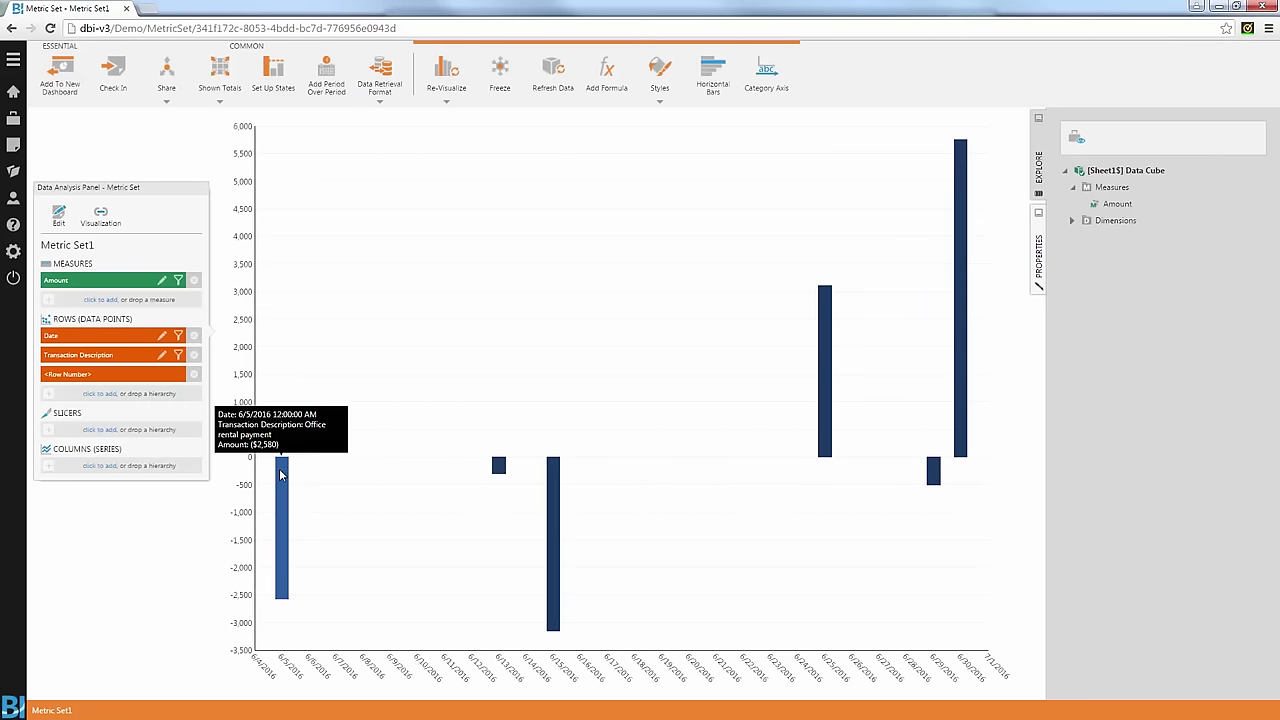
pyautogui.click(194, 374)
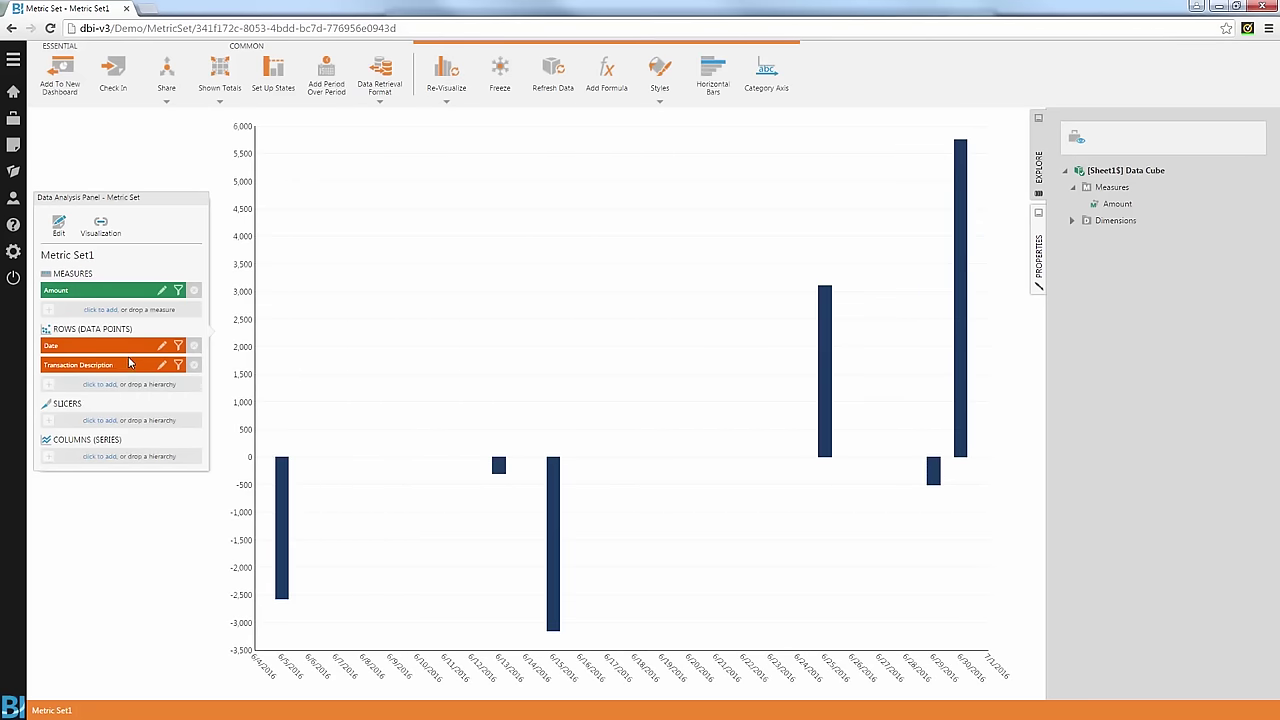
pyautogui.moveTo(118, 369); pyautogui.dragTo(116, 456)
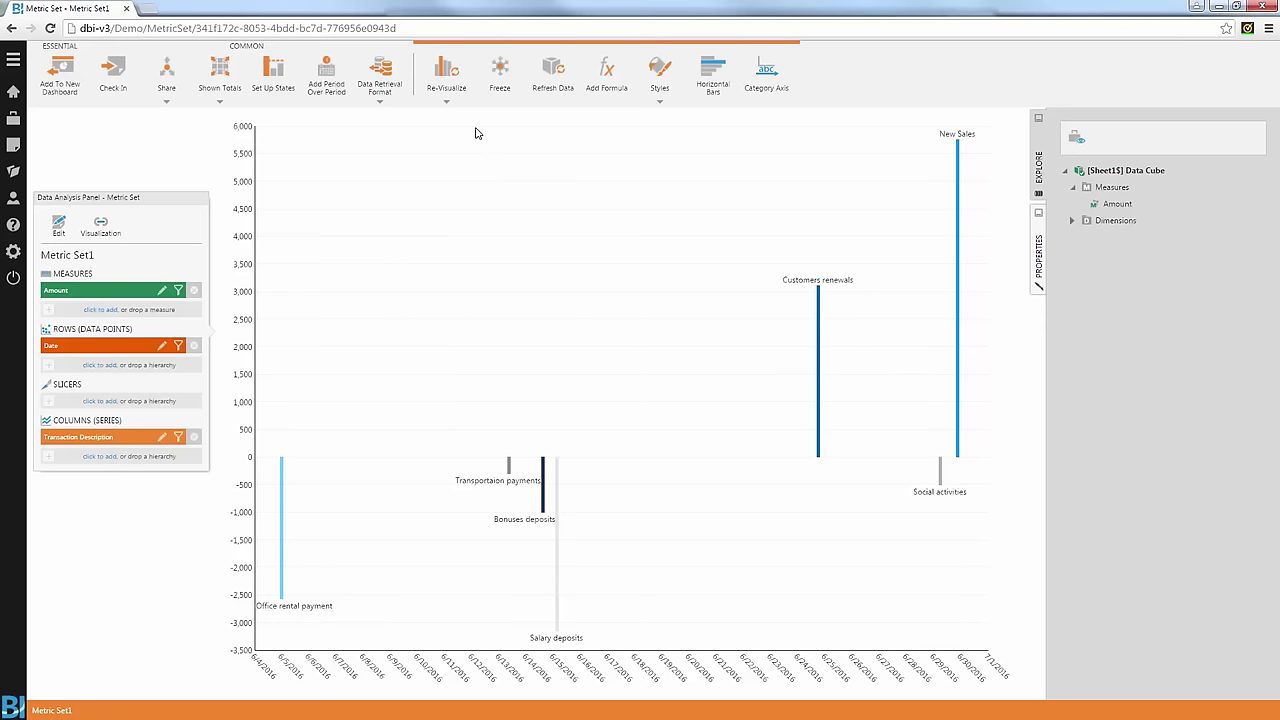
# Step: Convert the bar chart into a Waterfall chart and switch its date axis to a category axis
pyautogui.click(448, 73)
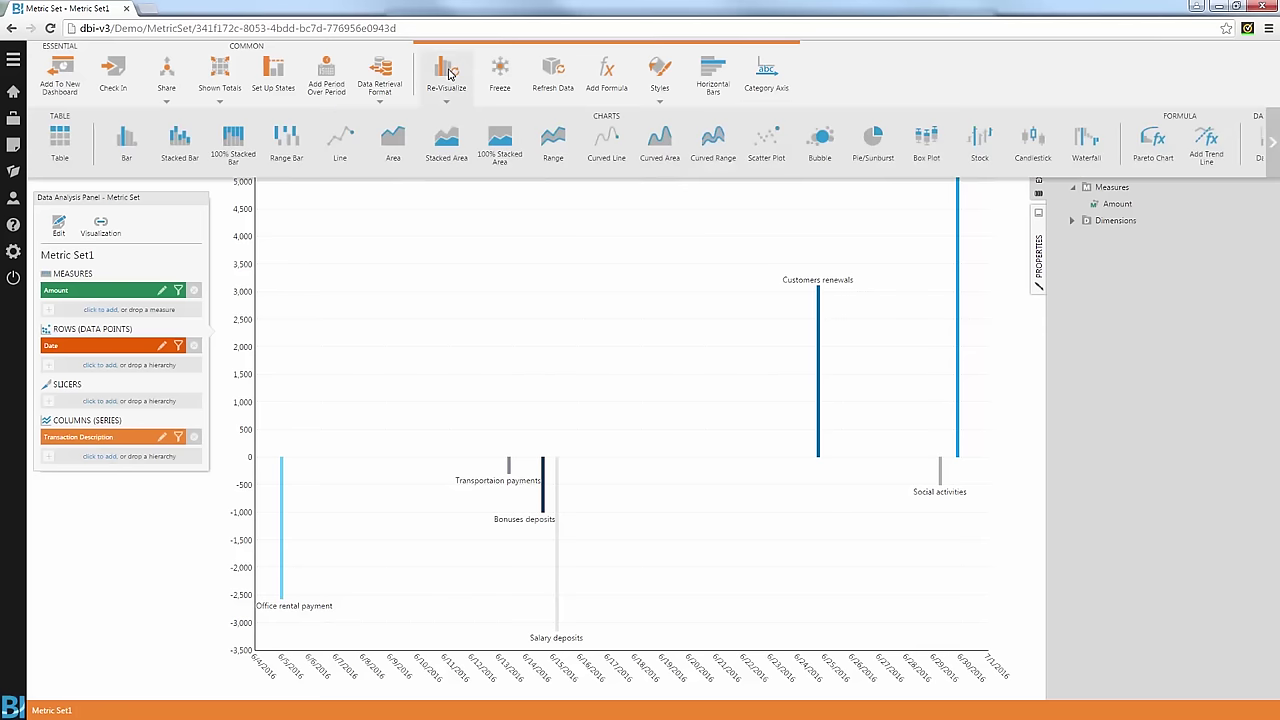
pyautogui.click(1085, 143)
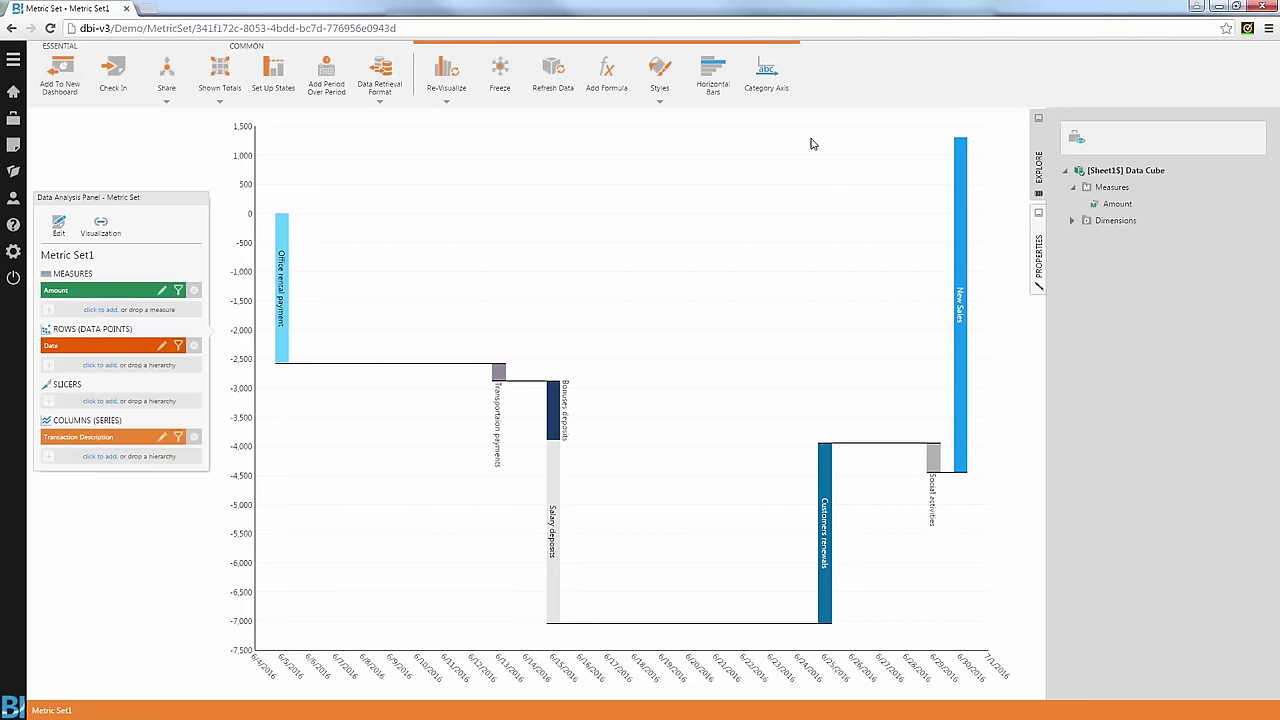
pyautogui.click(772, 84)
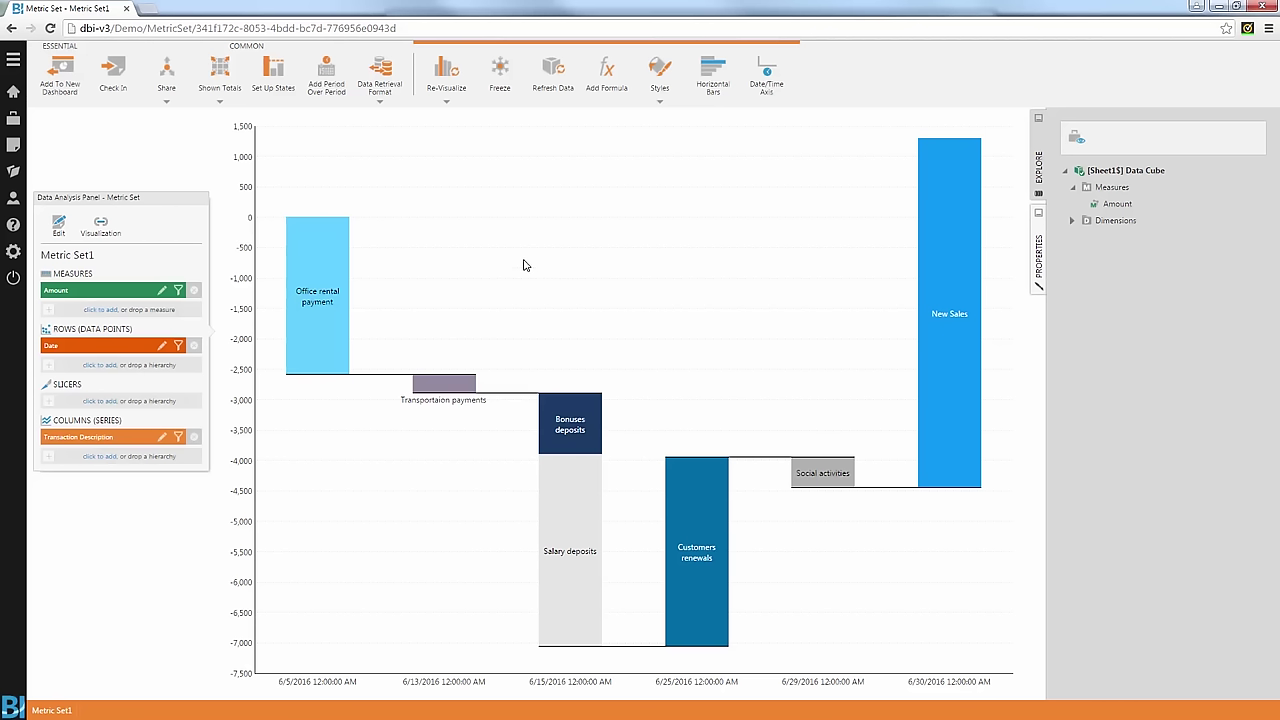
# Step: Add a state group named balance for the Amount measure
pyautogui.click(278, 77)
pyautogui.click(197, 160)
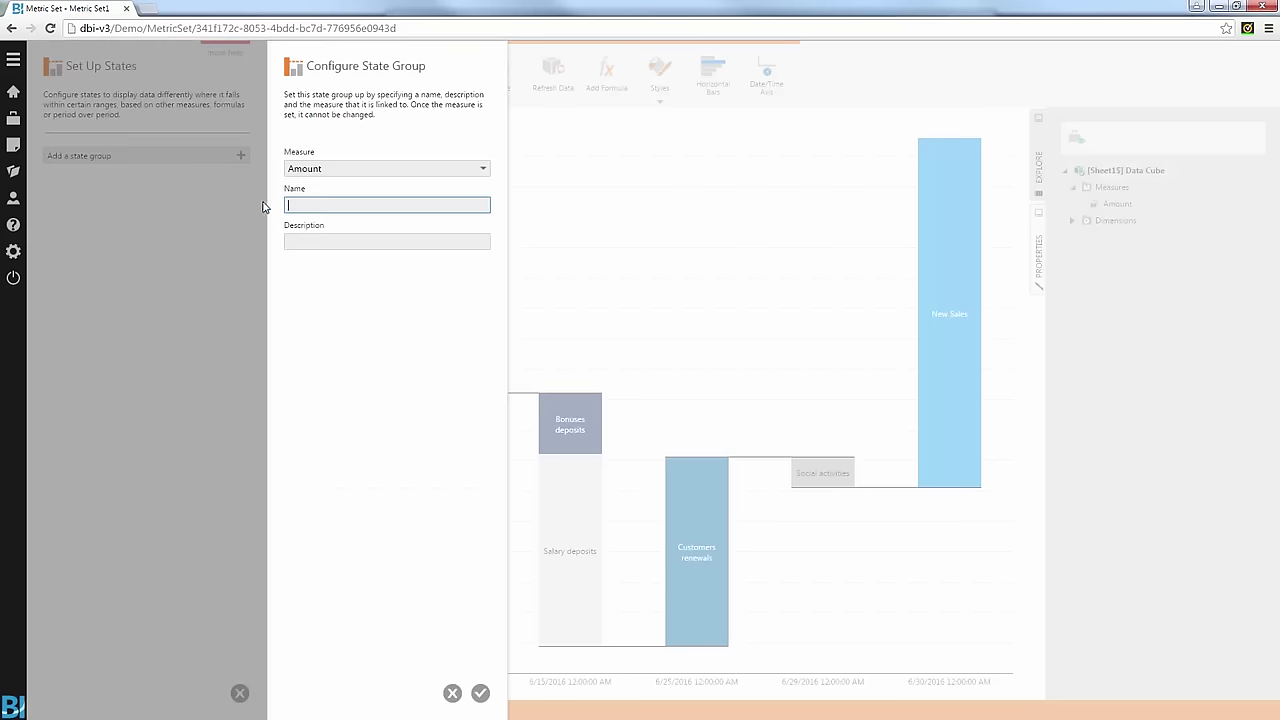
pyautogui.write('balance')
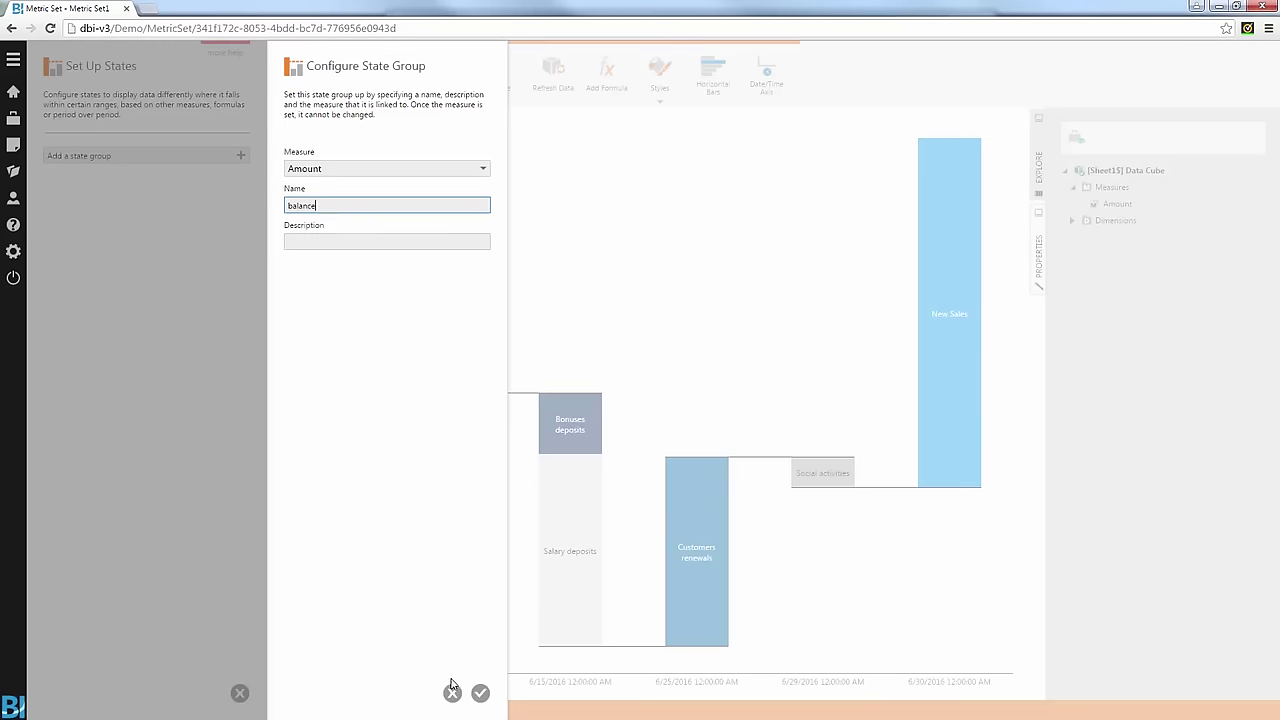
pyautogui.click(480, 693)
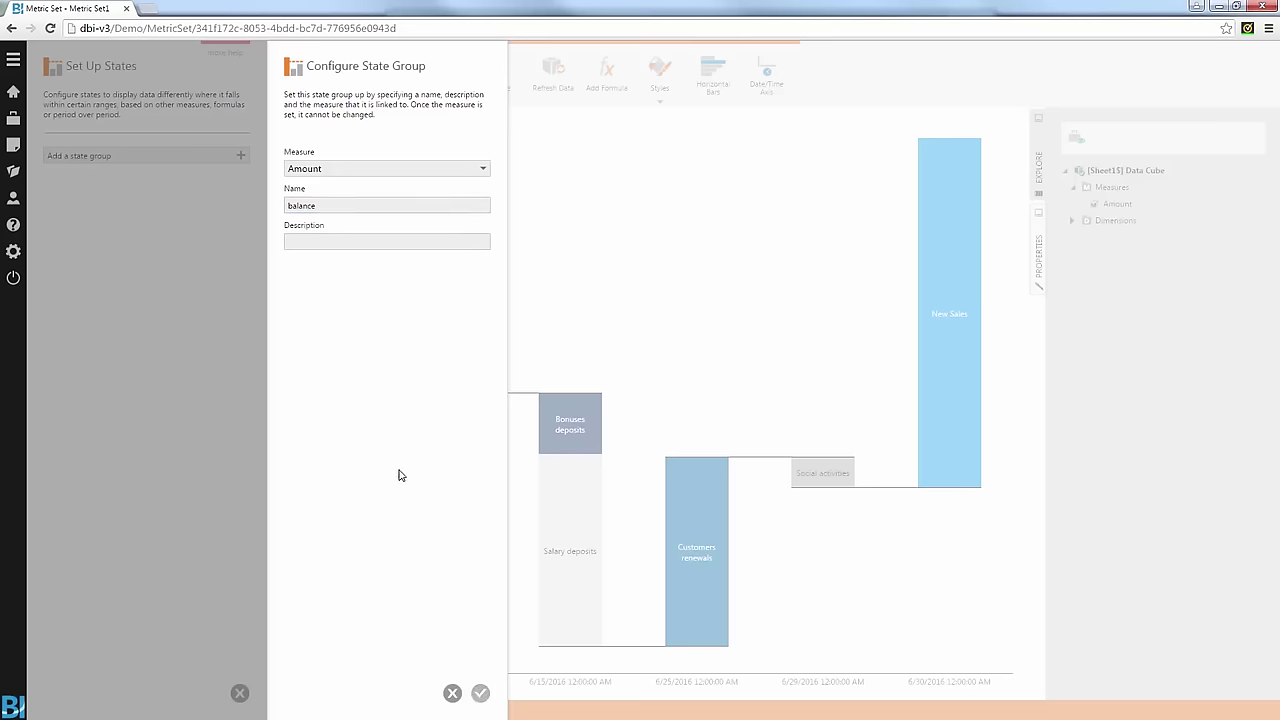
# Step: Add a state named Positive to the balance group with the condition Amount greater than 0
pyautogui.click(103, 152)
pyautogui.write('P')
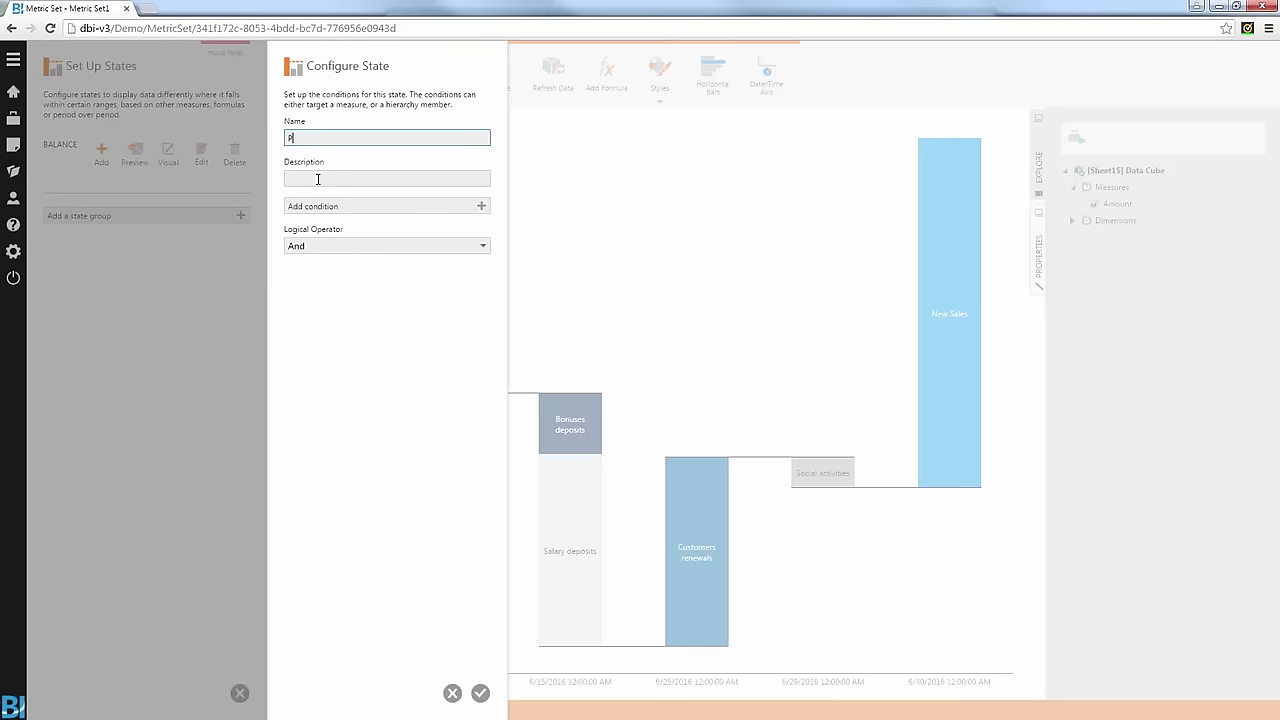
pyautogui.write('ositive')
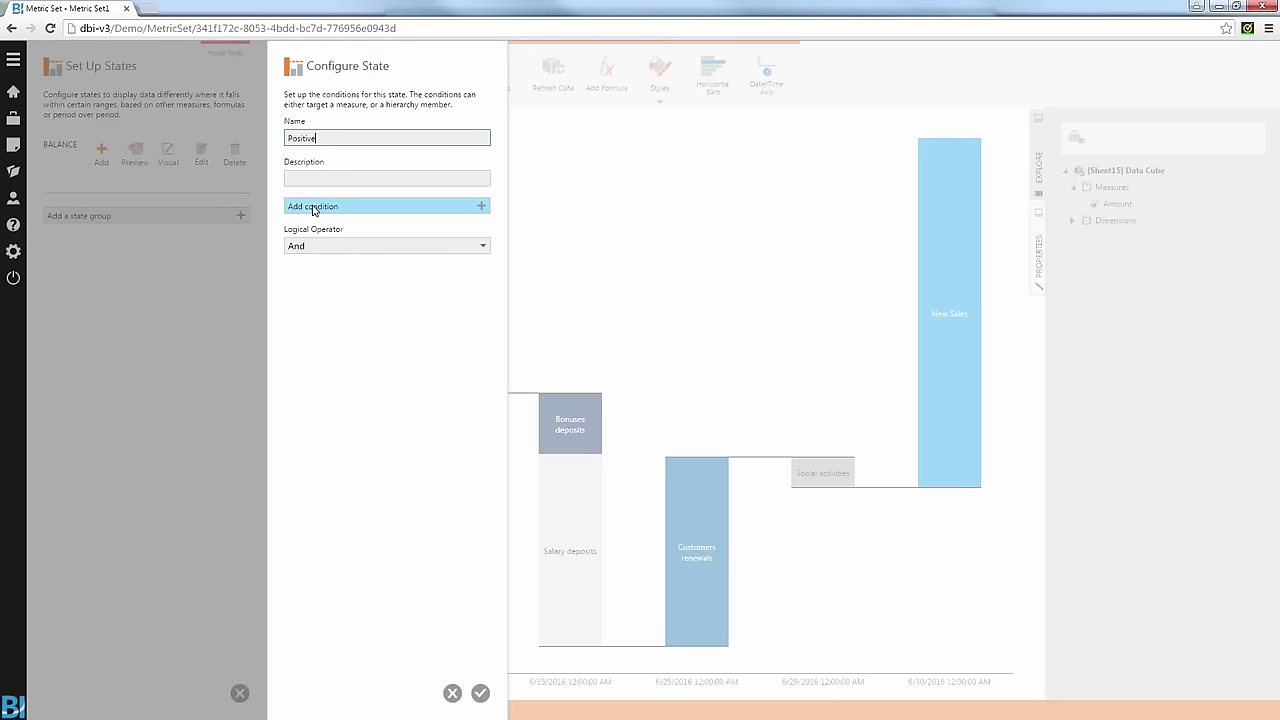
pyautogui.click(312, 206)
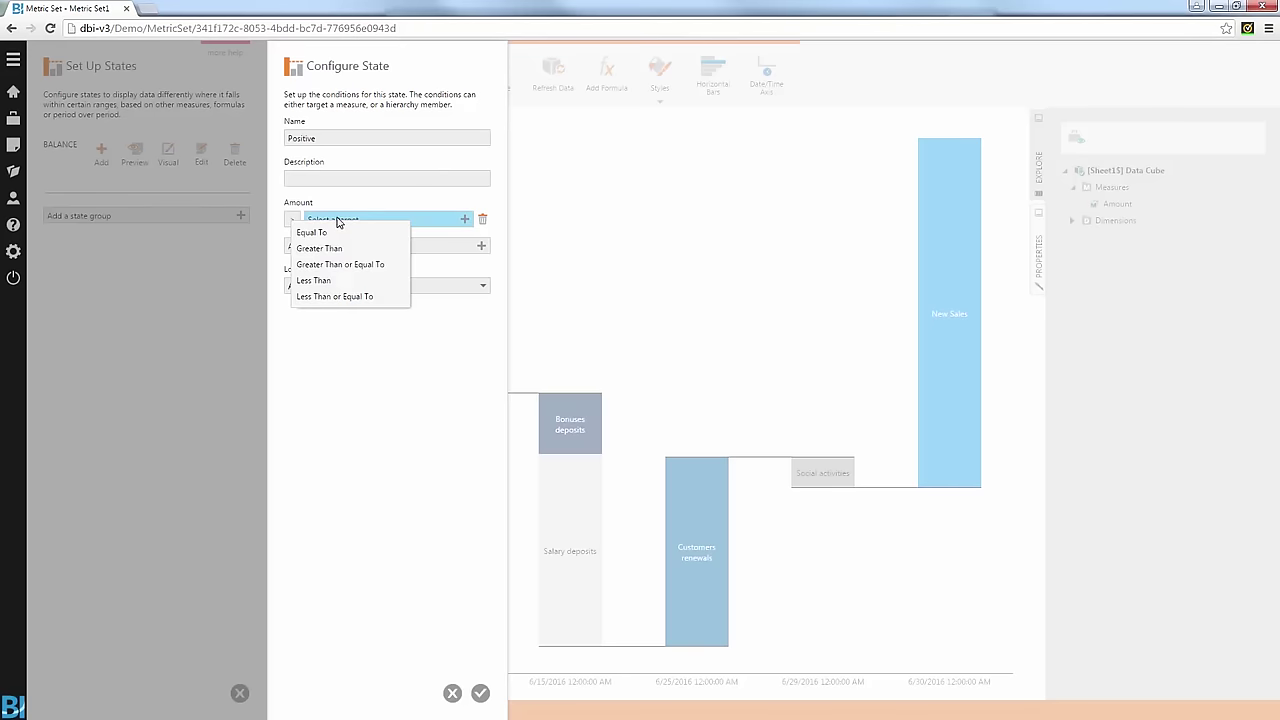
pyautogui.click(338, 221)
pyautogui.click(377, 287)
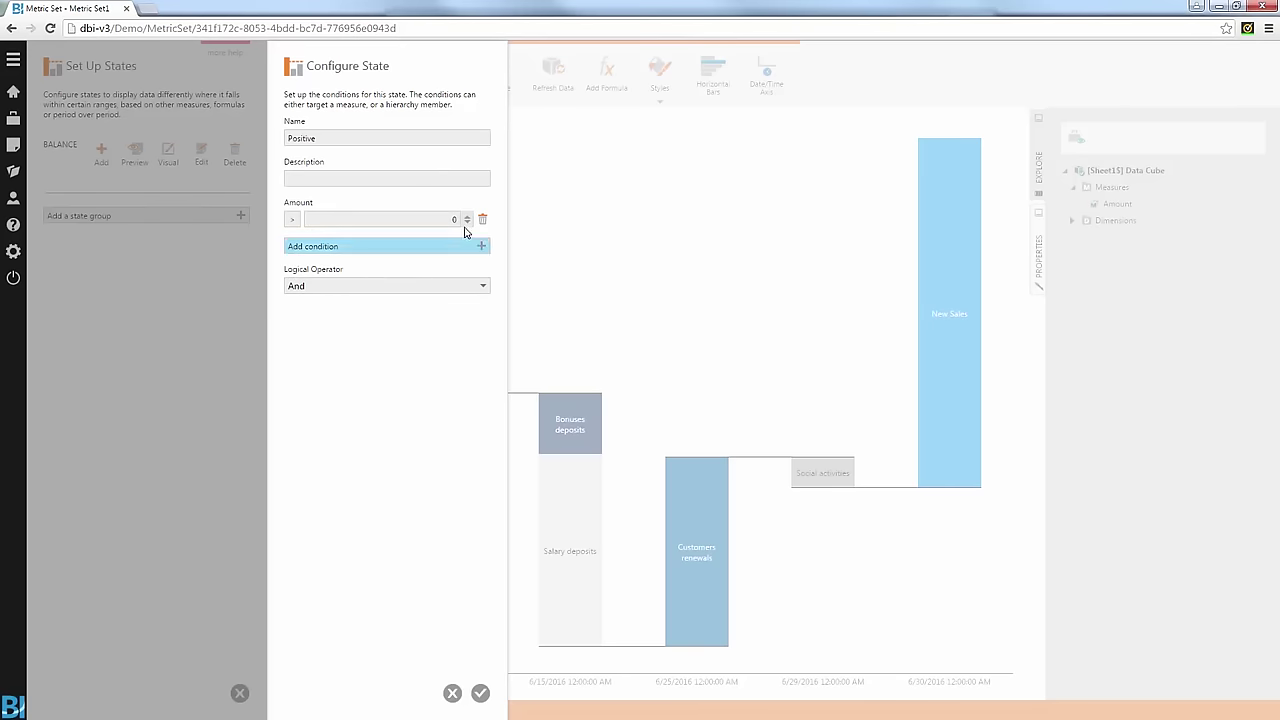
pyautogui.click(481, 693)
# Step: Add a state named Negative to the balance group with the condition Amount less than 0
pyautogui.click(101, 150)
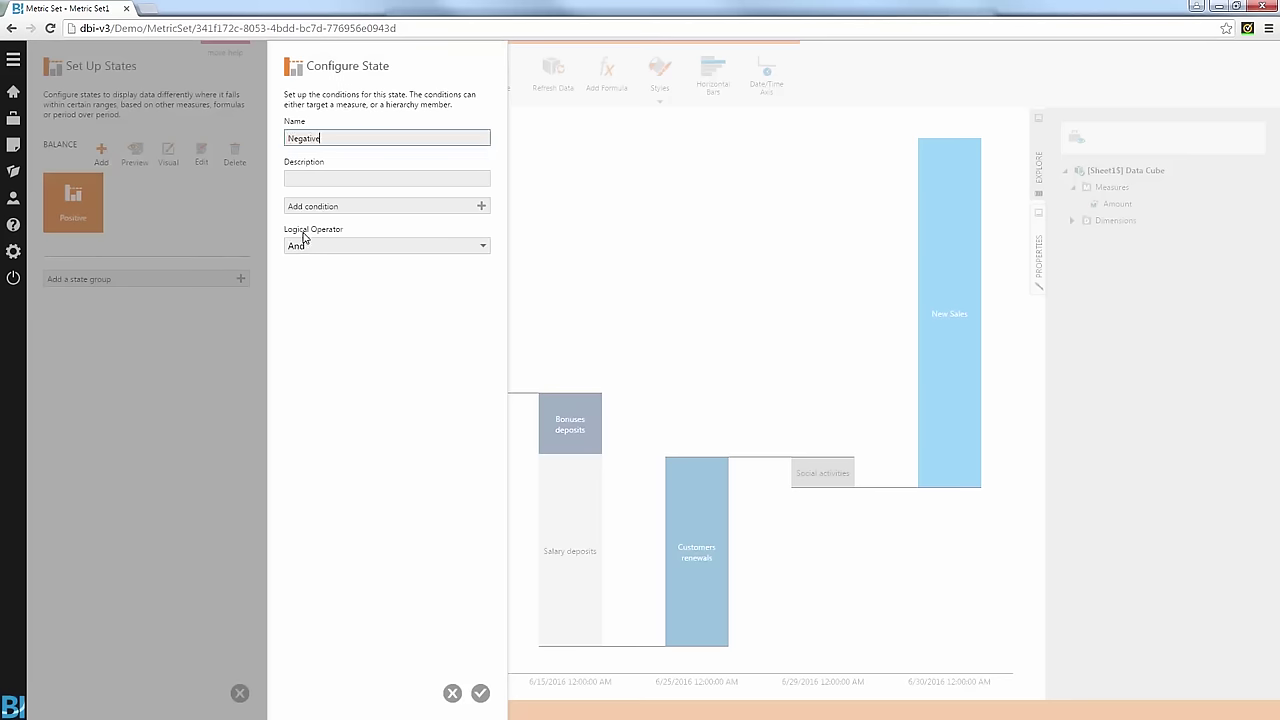
pyautogui.click(300, 206)
pyautogui.click(305, 218)
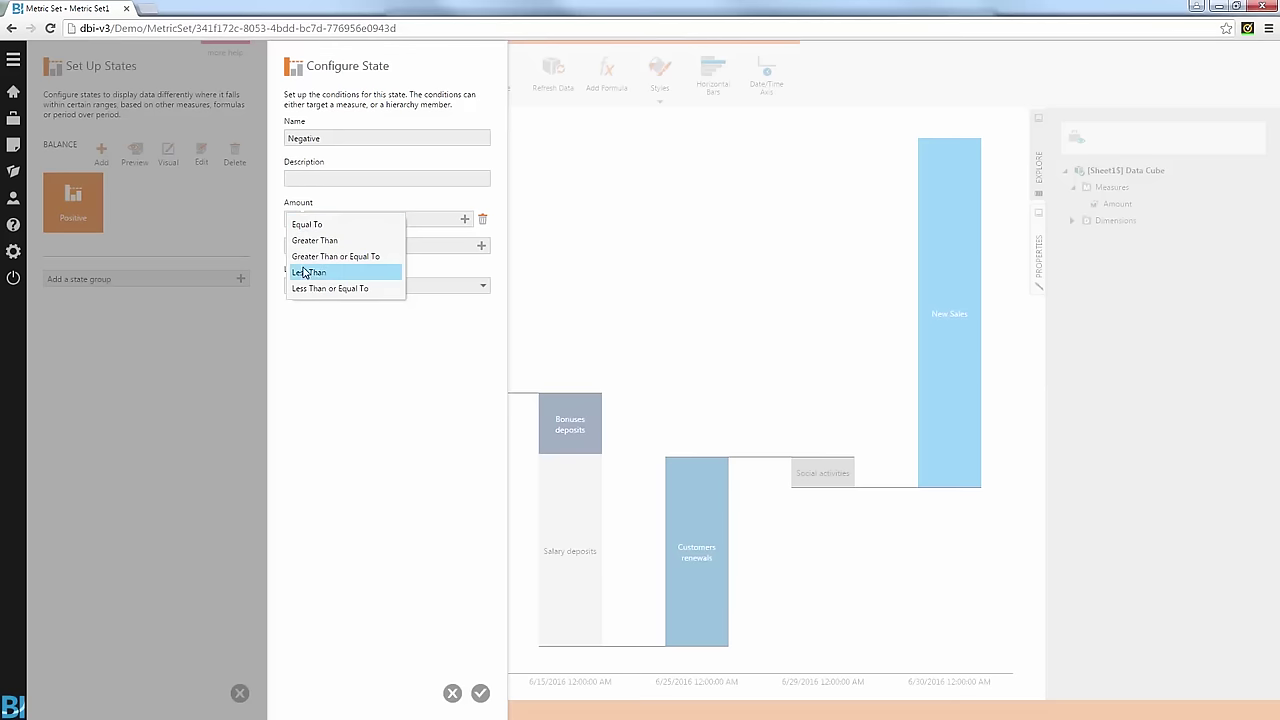
pyautogui.click(305, 272)
pyautogui.click(431, 218)
pyautogui.click(400, 257)
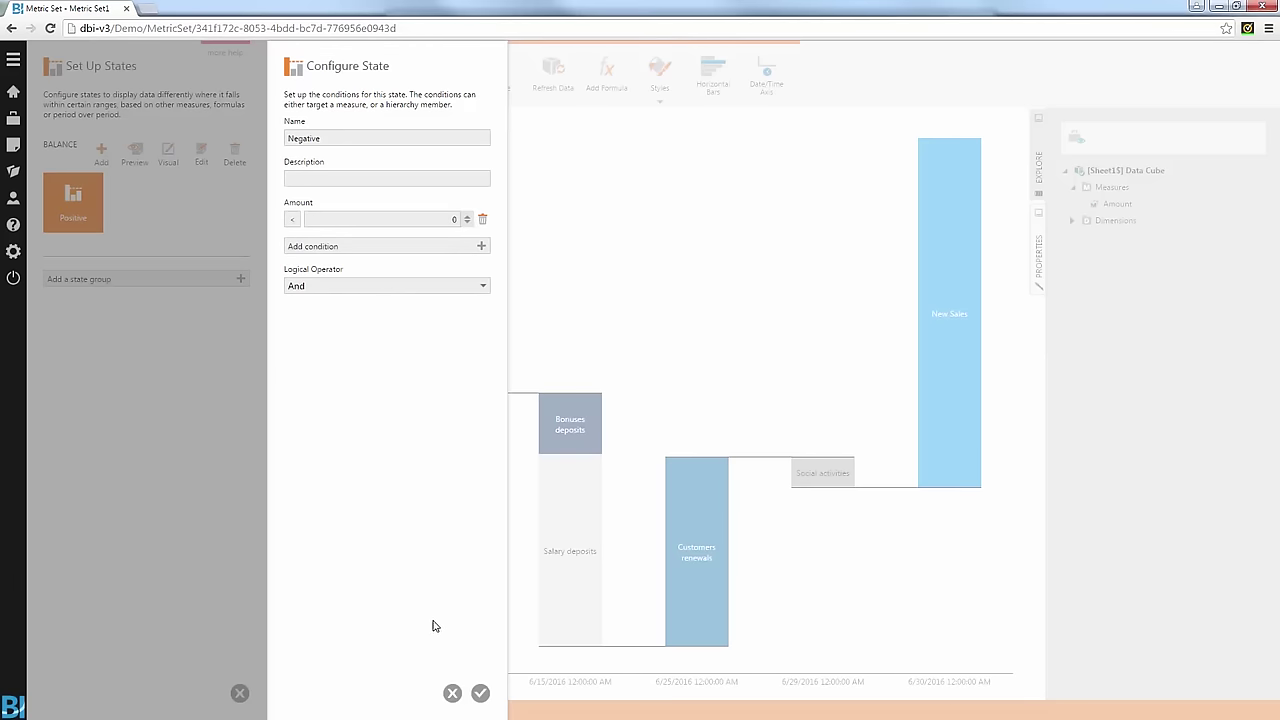
pyautogui.click(480, 693)
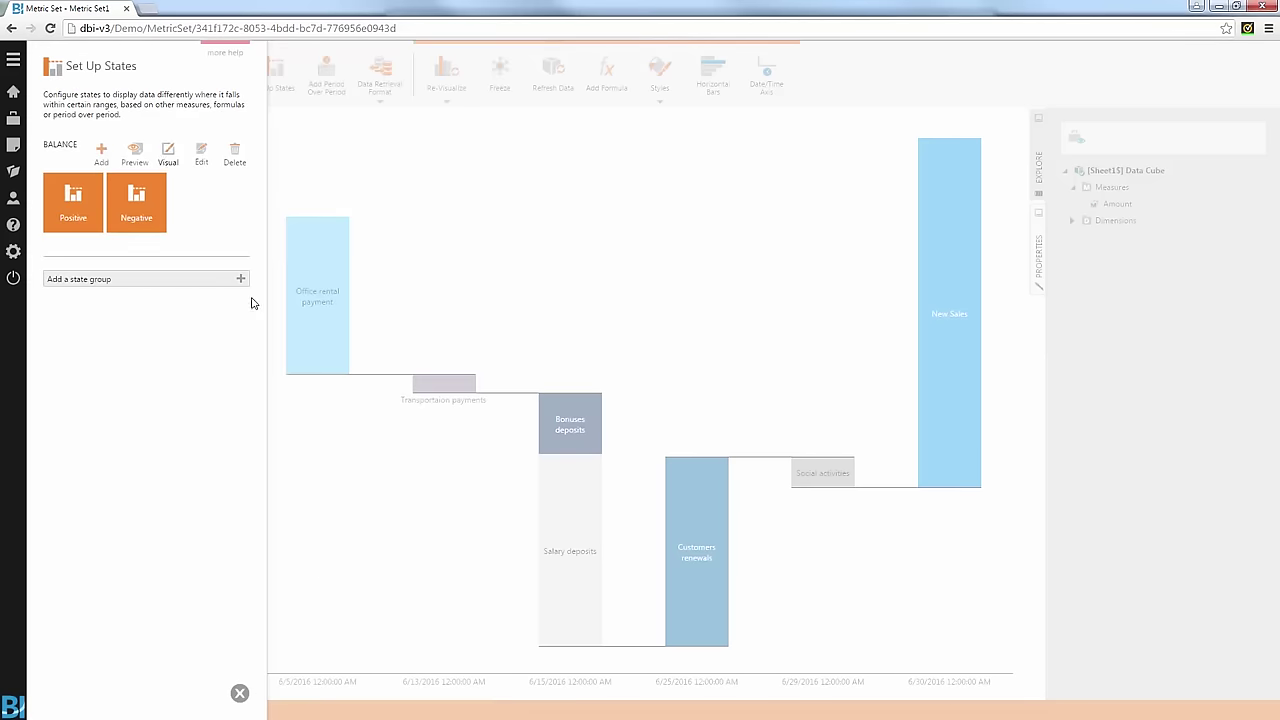
# Step: Change the chart's Positive state fill to a Linear gradient brush with an angle of 180
pyautogui.click(451, 183)
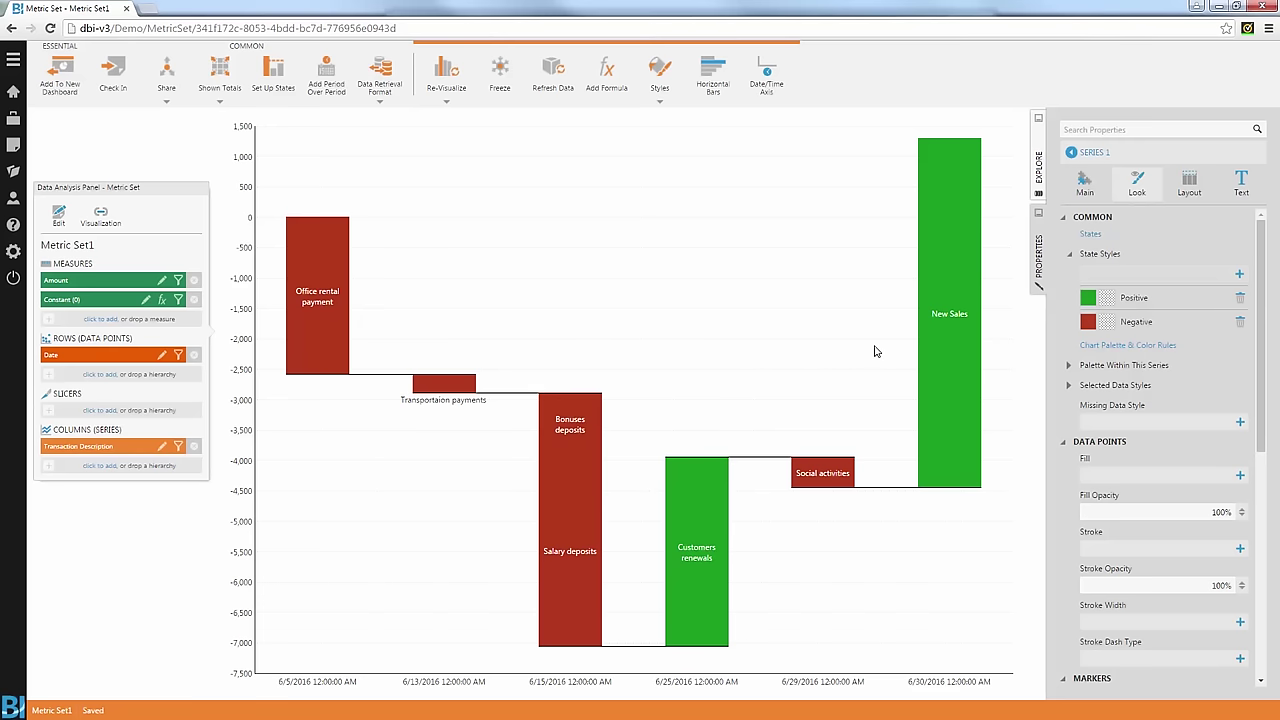
pyautogui.click(1096, 302)
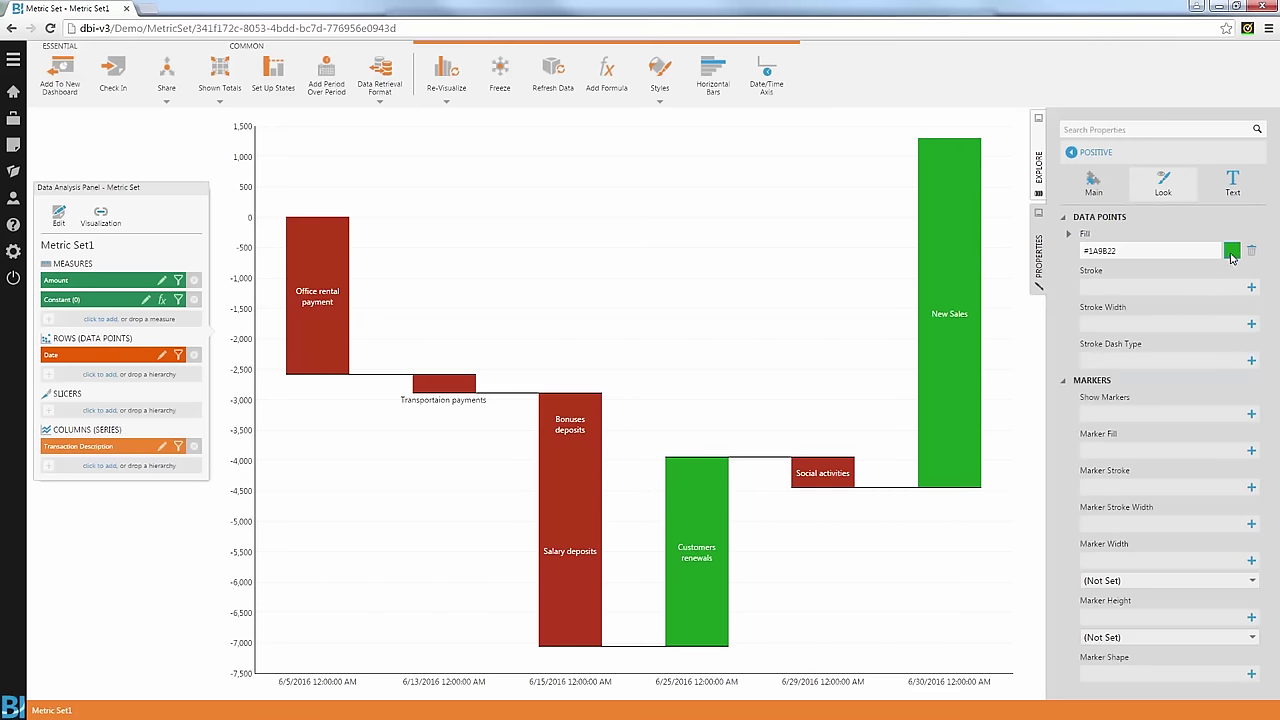
pyautogui.click(1231, 253)
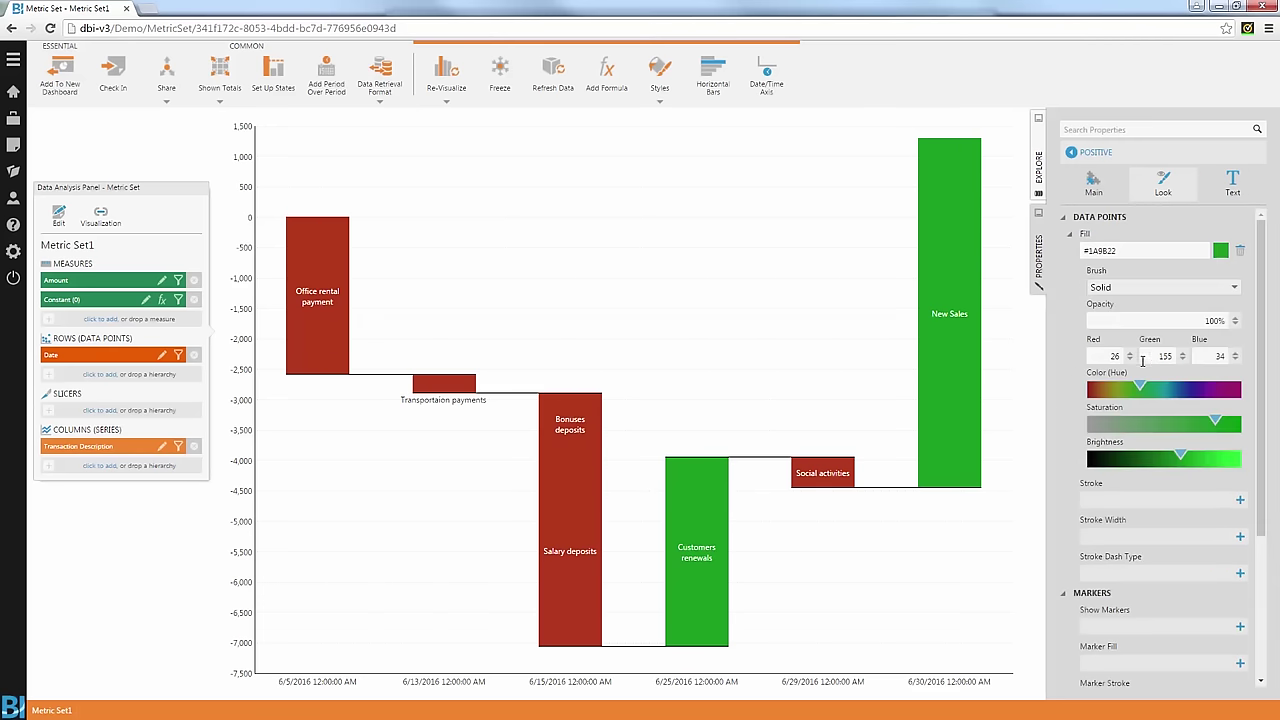
pyautogui.click(1175, 289)
pyautogui.click(1145, 318)
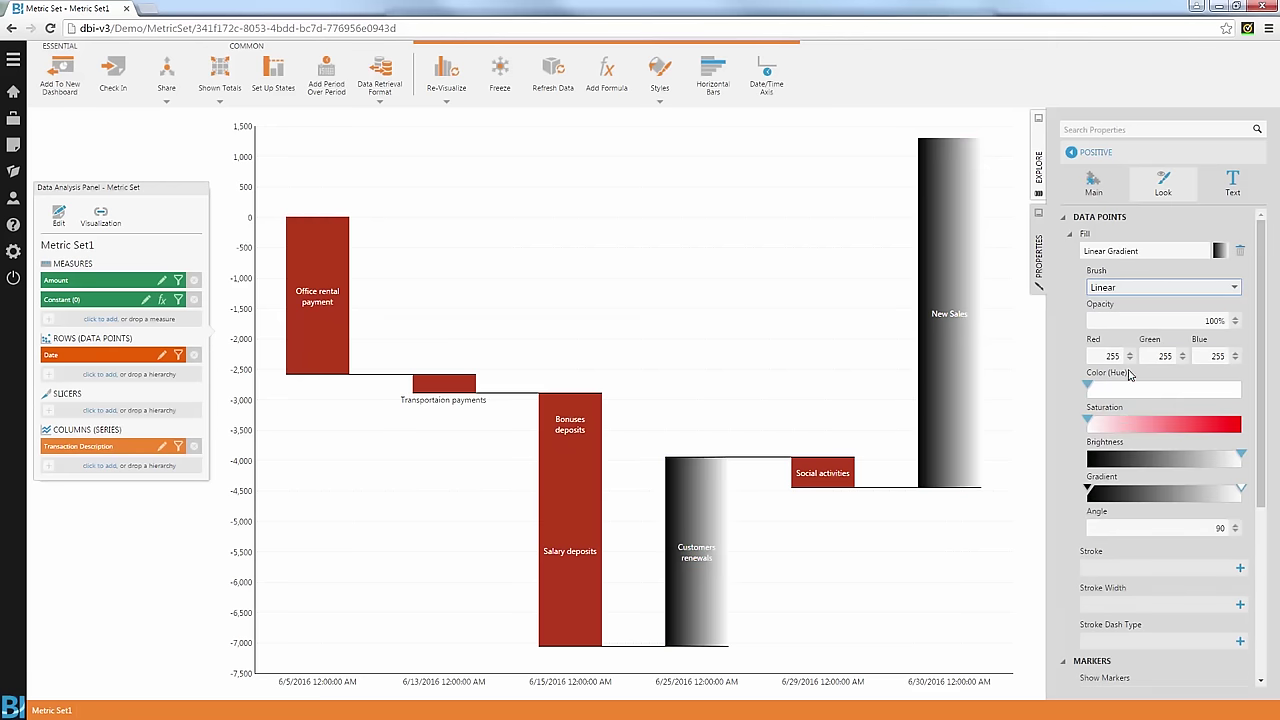
pyautogui.doubleClick(1183, 527)
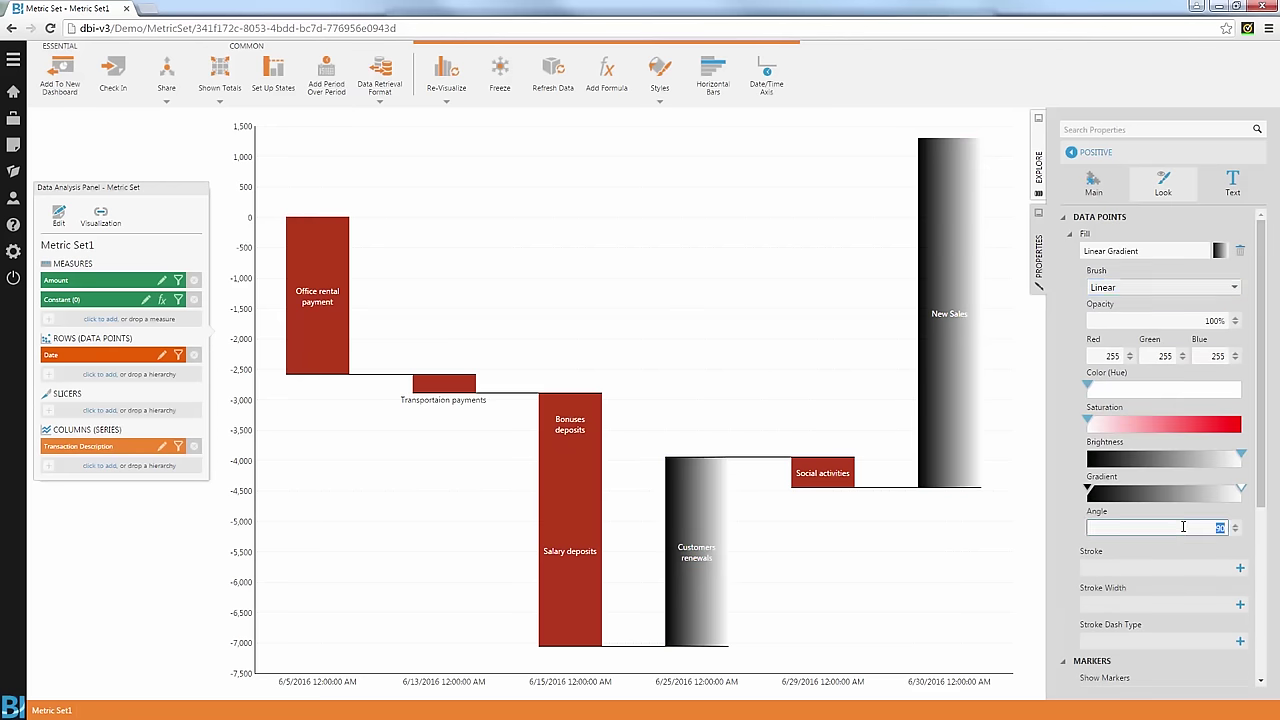
pyautogui.press('Return')
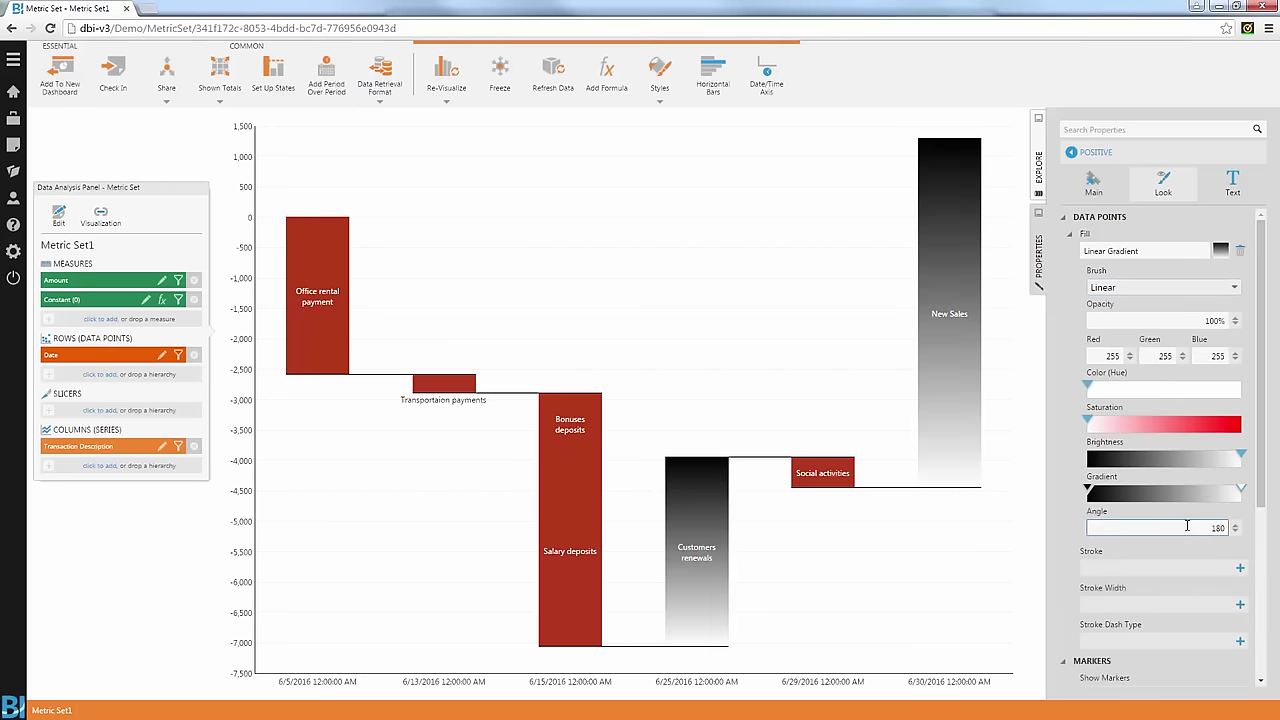
# Step: Color the black stop of the Positive state's gradient blue by setting its Blue value to 255
pyautogui.click(1090, 494)
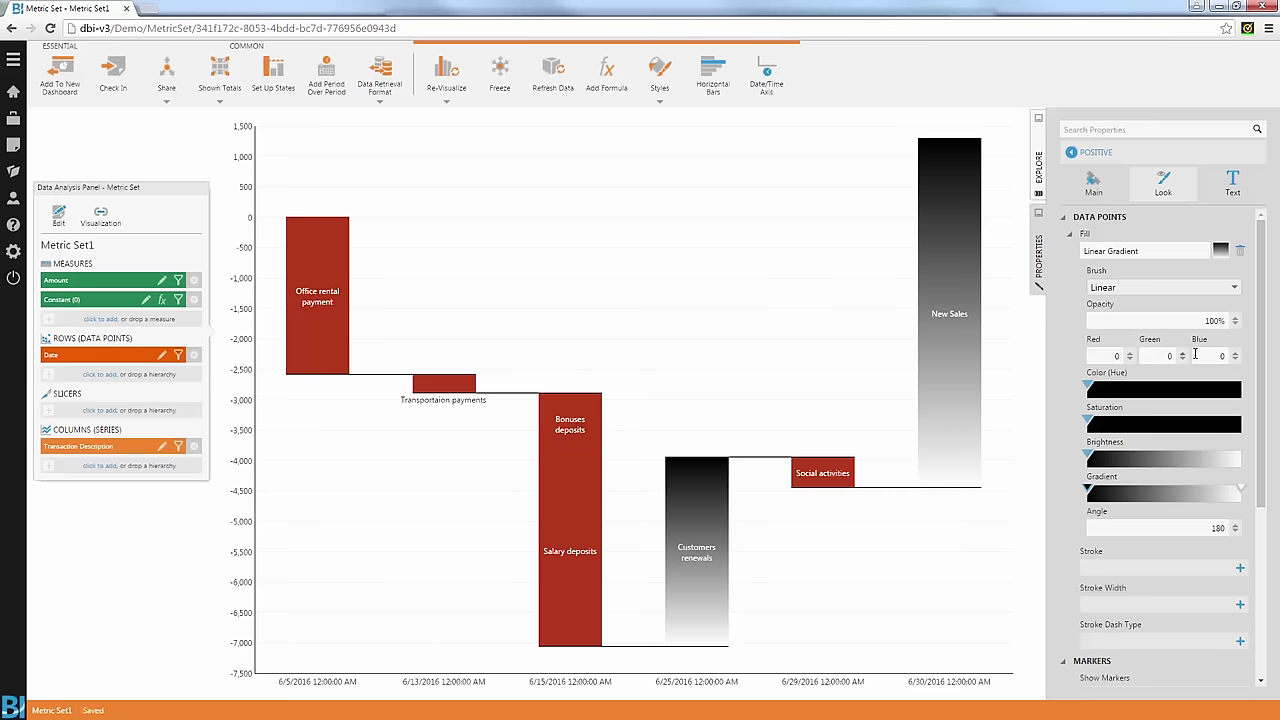
pyautogui.click(1200, 355)
pyautogui.write('255')
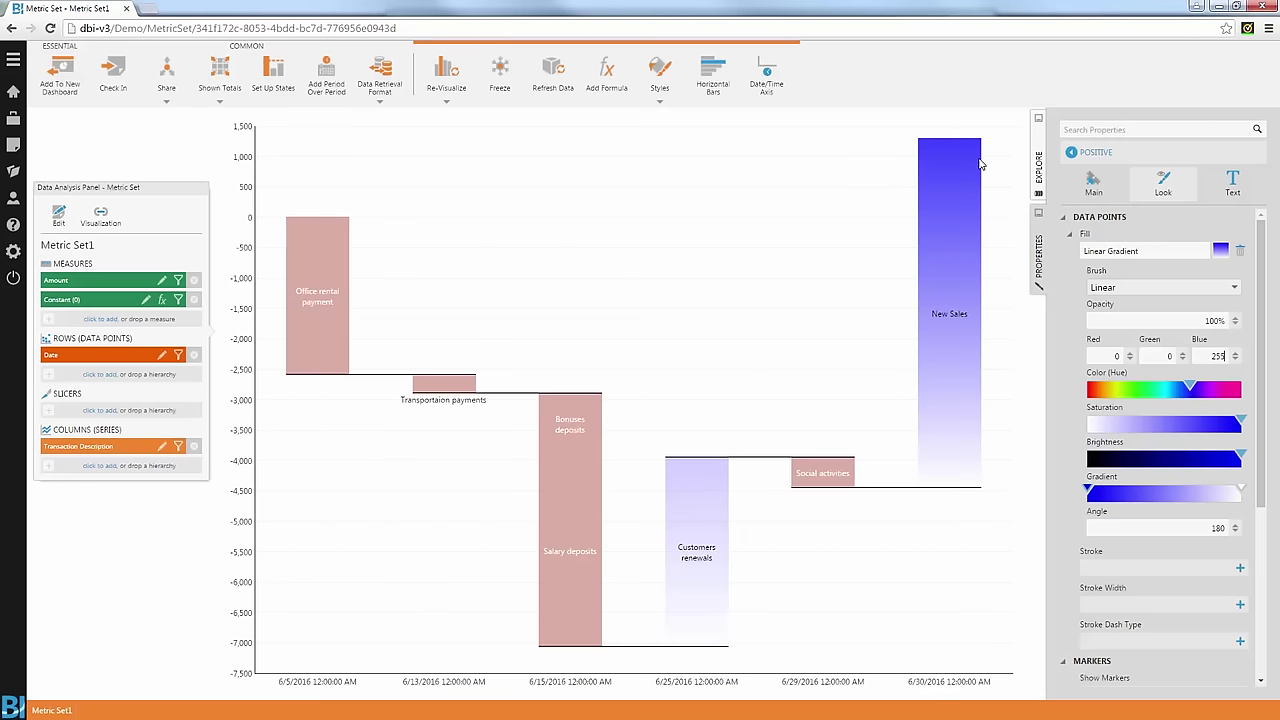
pyautogui.click(1070, 153)
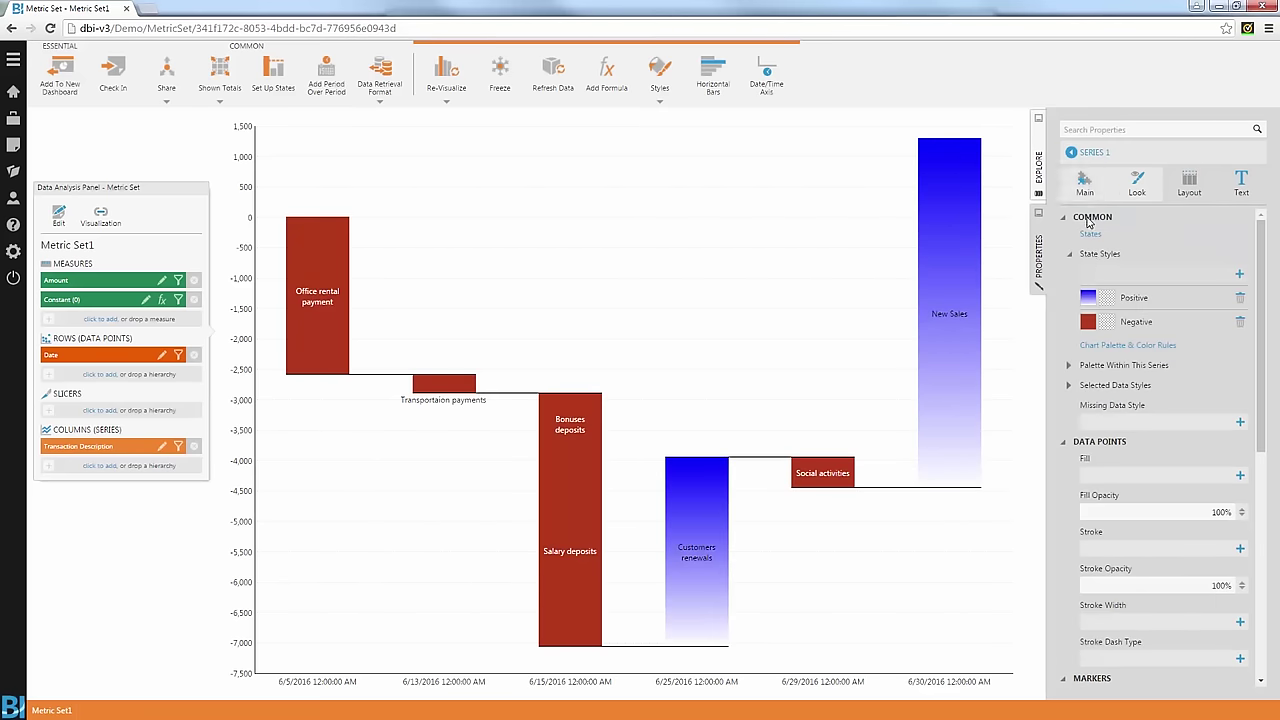
# Step: Change the Negative state's fill to a Linear gradient brush with an angle of 180
pyautogui.click(1131, 325)
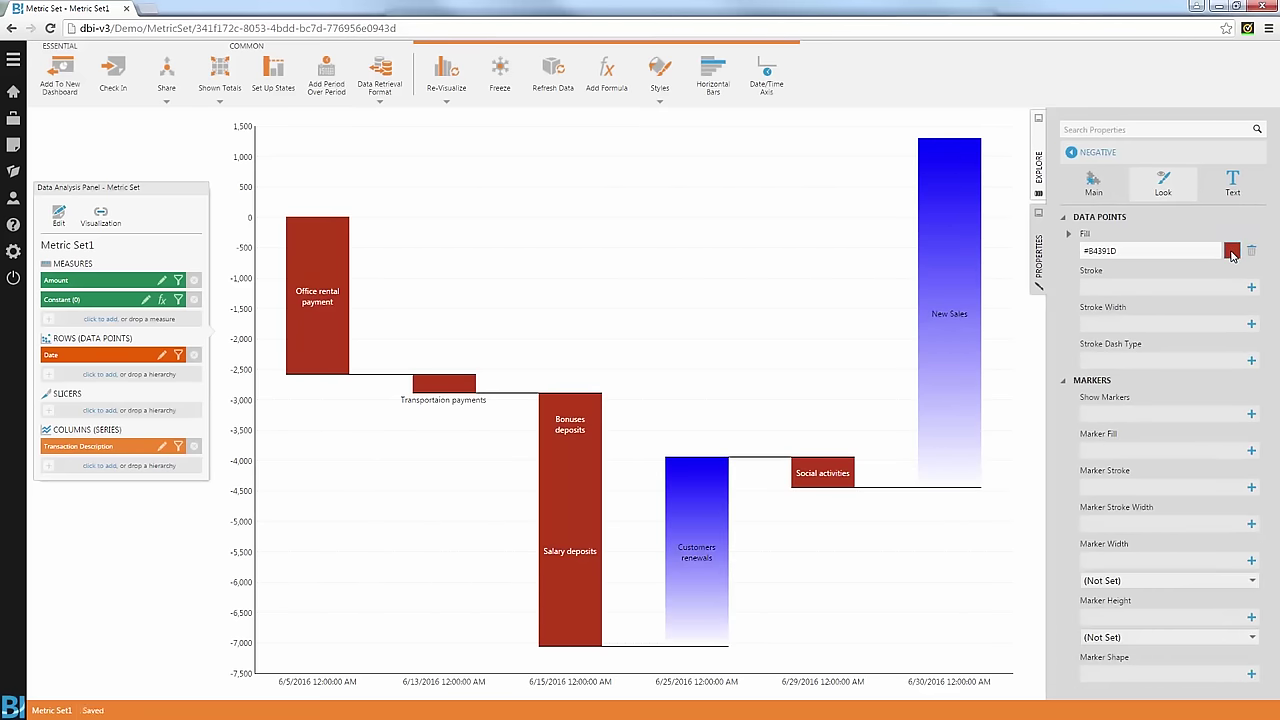
pyautogui.click(1232, 252)
pyautogui.click(1186, 290)
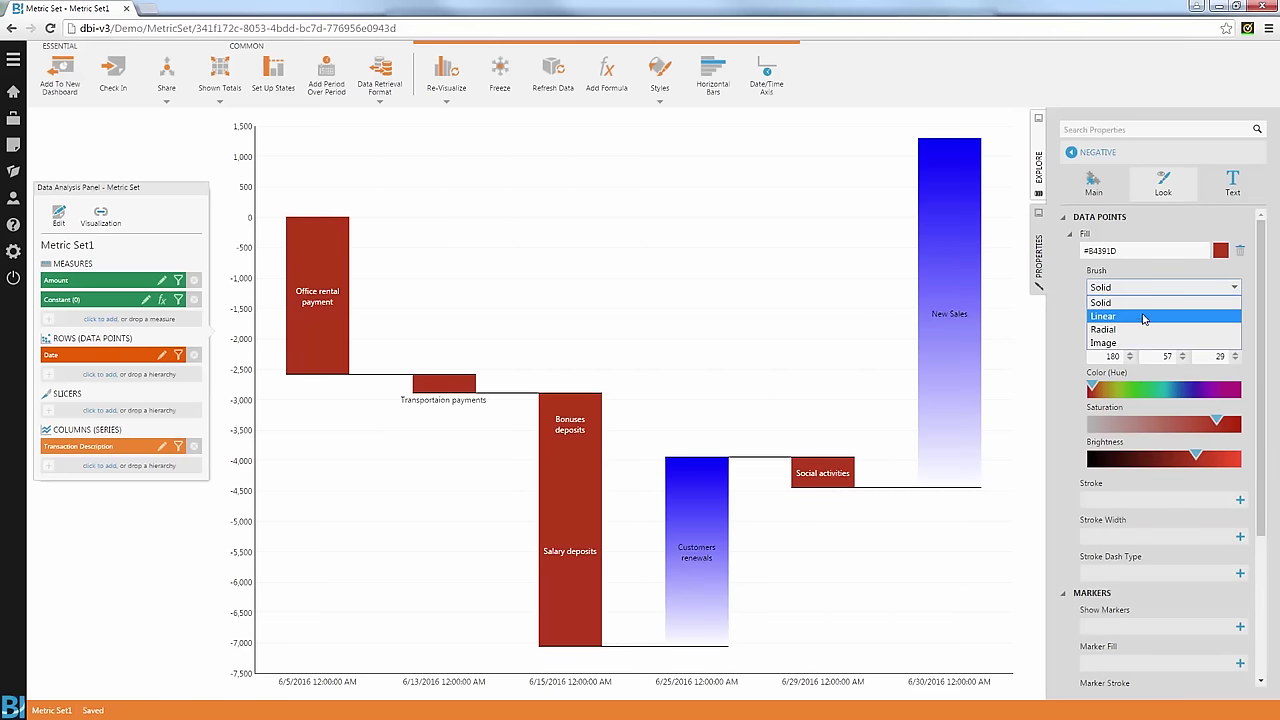
pyautogui.click(1145, 318)
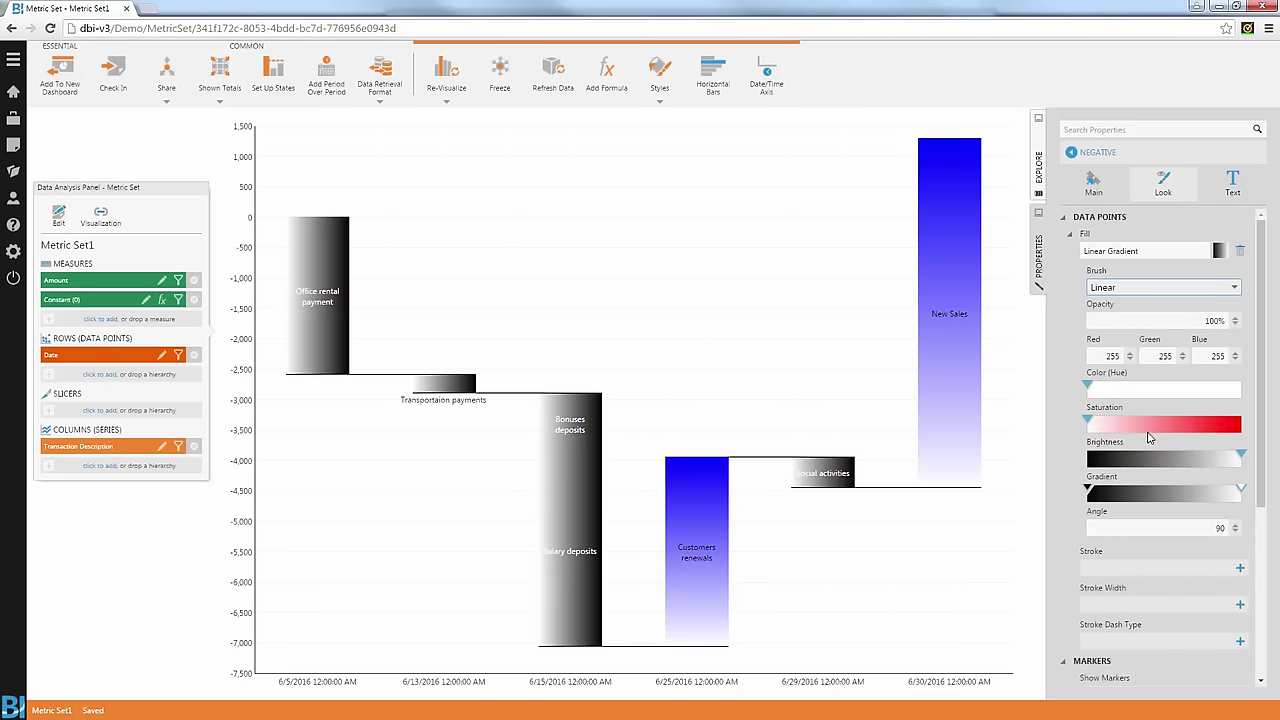
pyautogui.click(1205, 529)
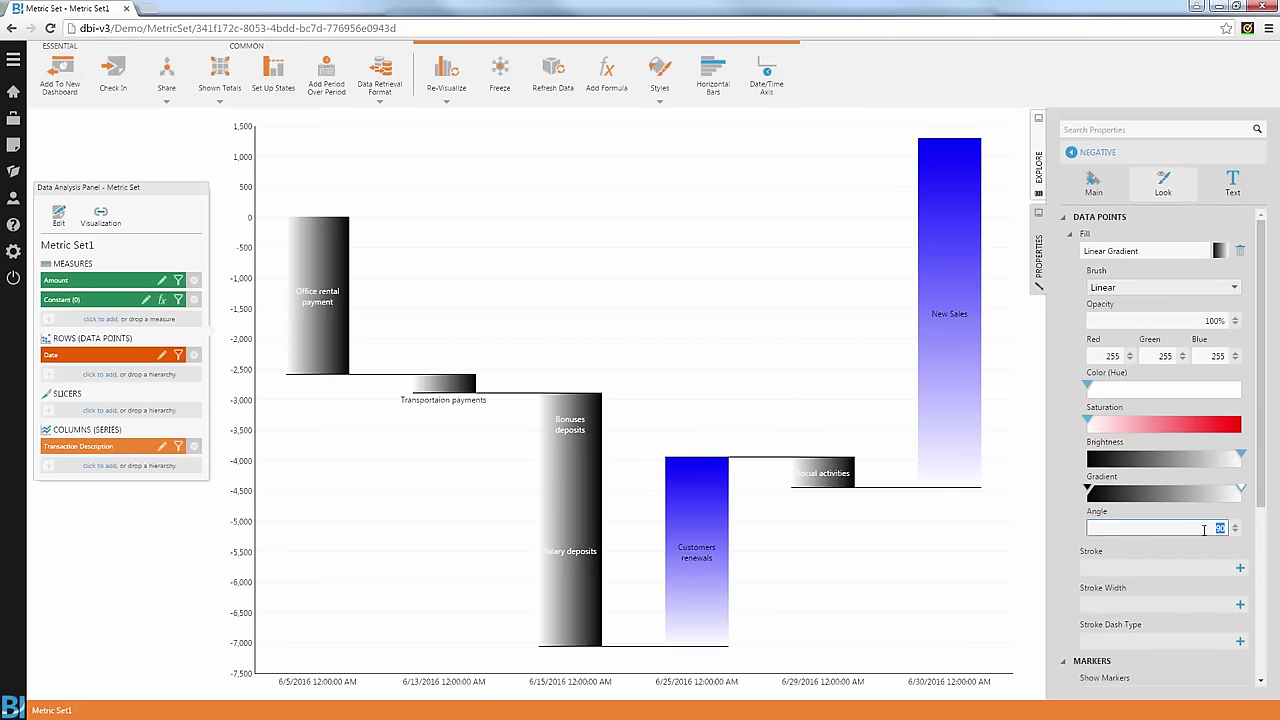
pyautogui.press('Return')
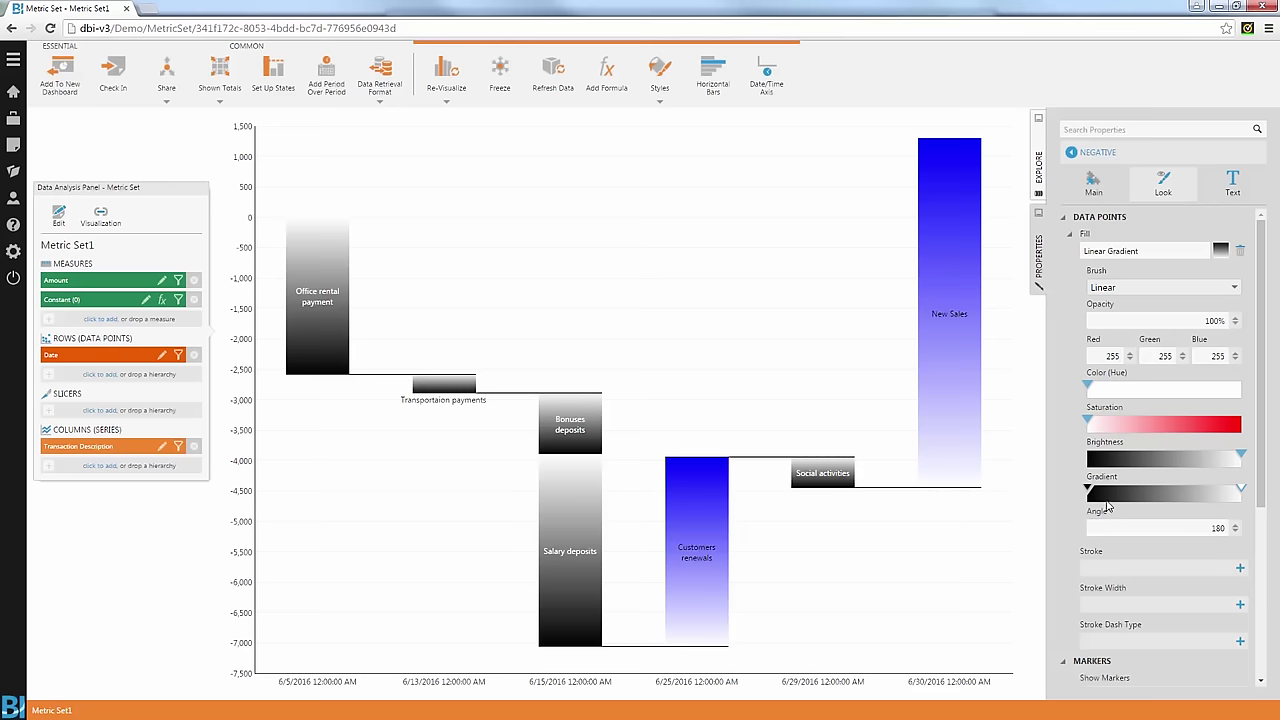
# Step: Color the black stop of the Negative state's gradient red by setting its Red value to 255
pyautogui.click(1091, 492)
pyautogui.click(1112, 355)
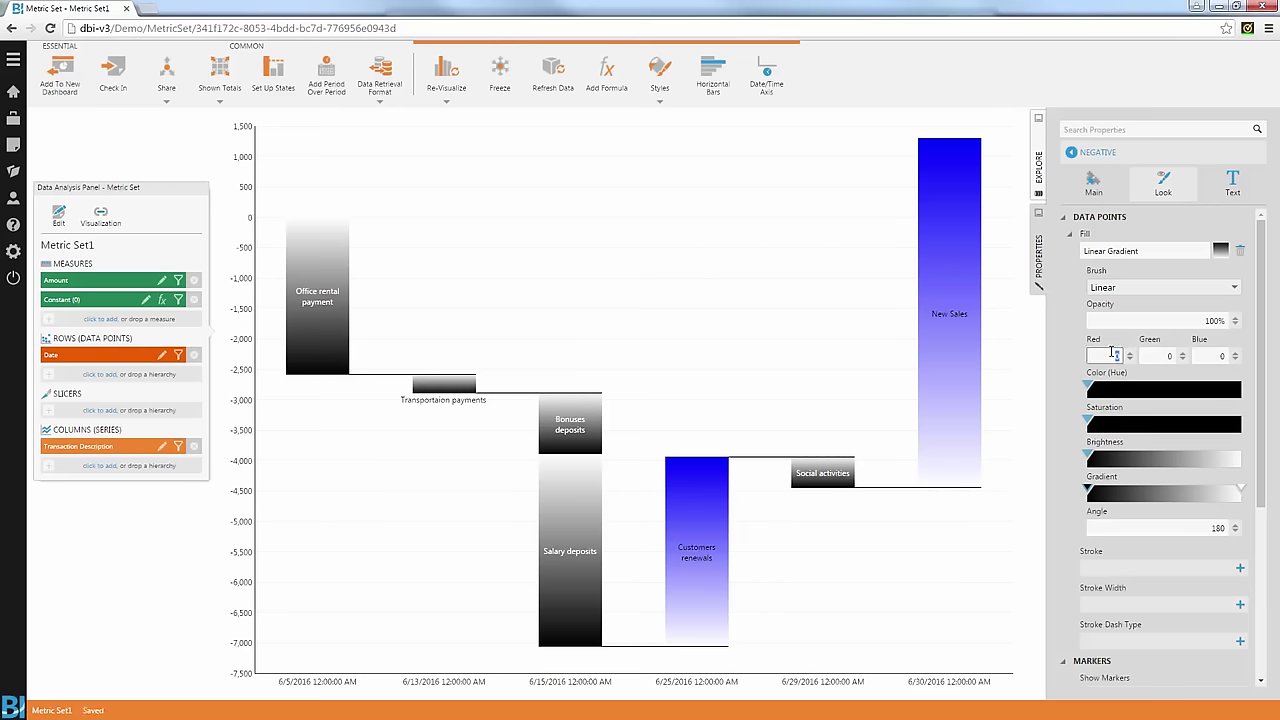
pyautogui.write('255')
pyautogui.press('Return')
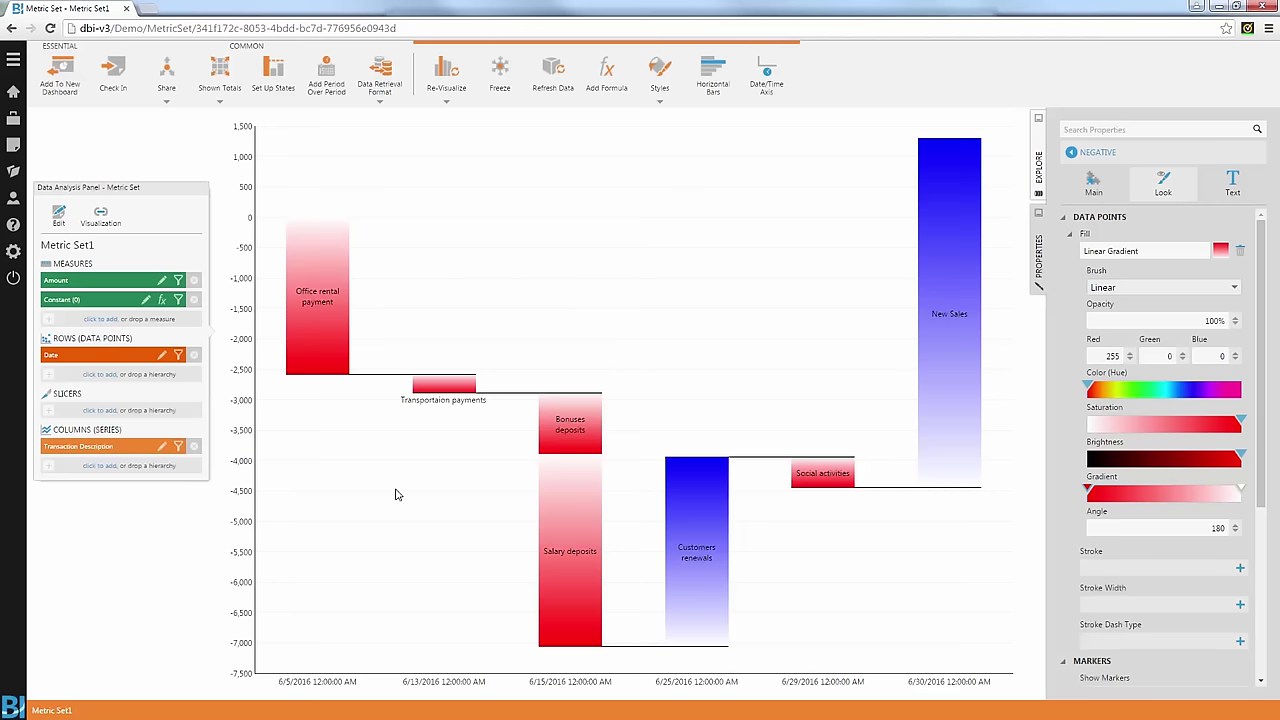
# Step: Rename the metric set as Waterfall chart
pyautogui.doubleClick(62, 710)
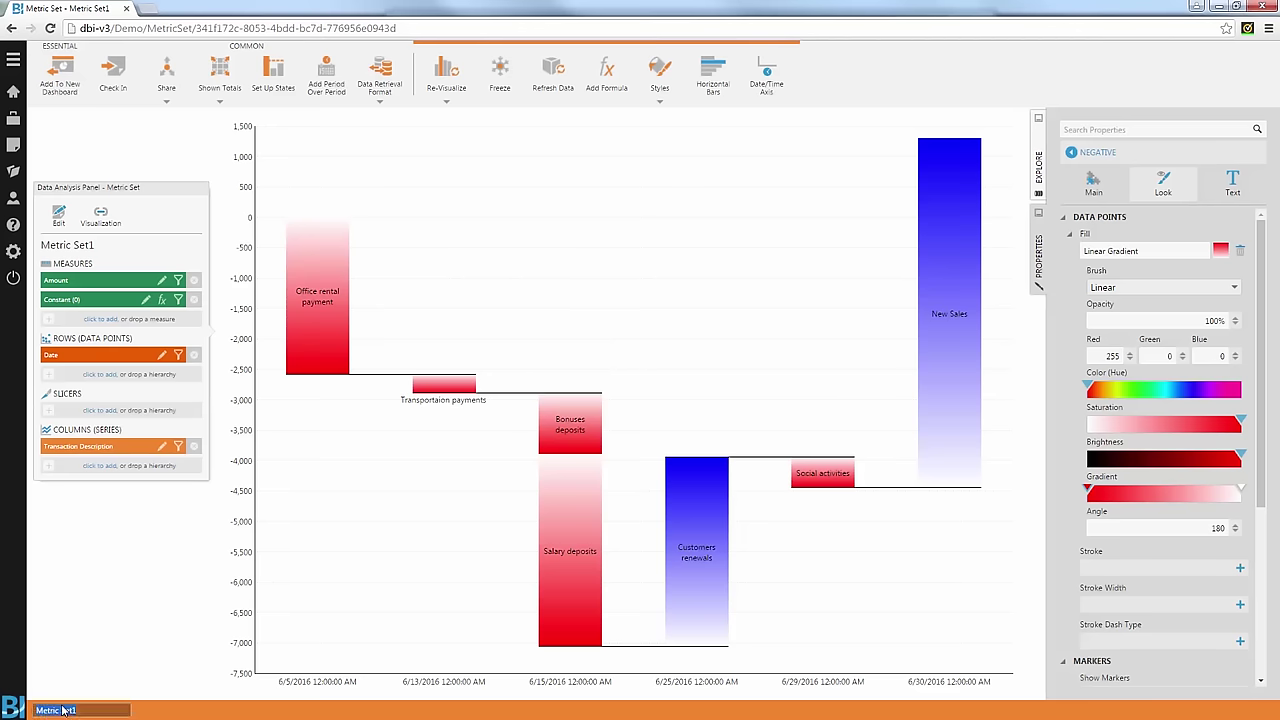
pyautogui.write('Waterfall chart')
pyautogui.click(83, 671)
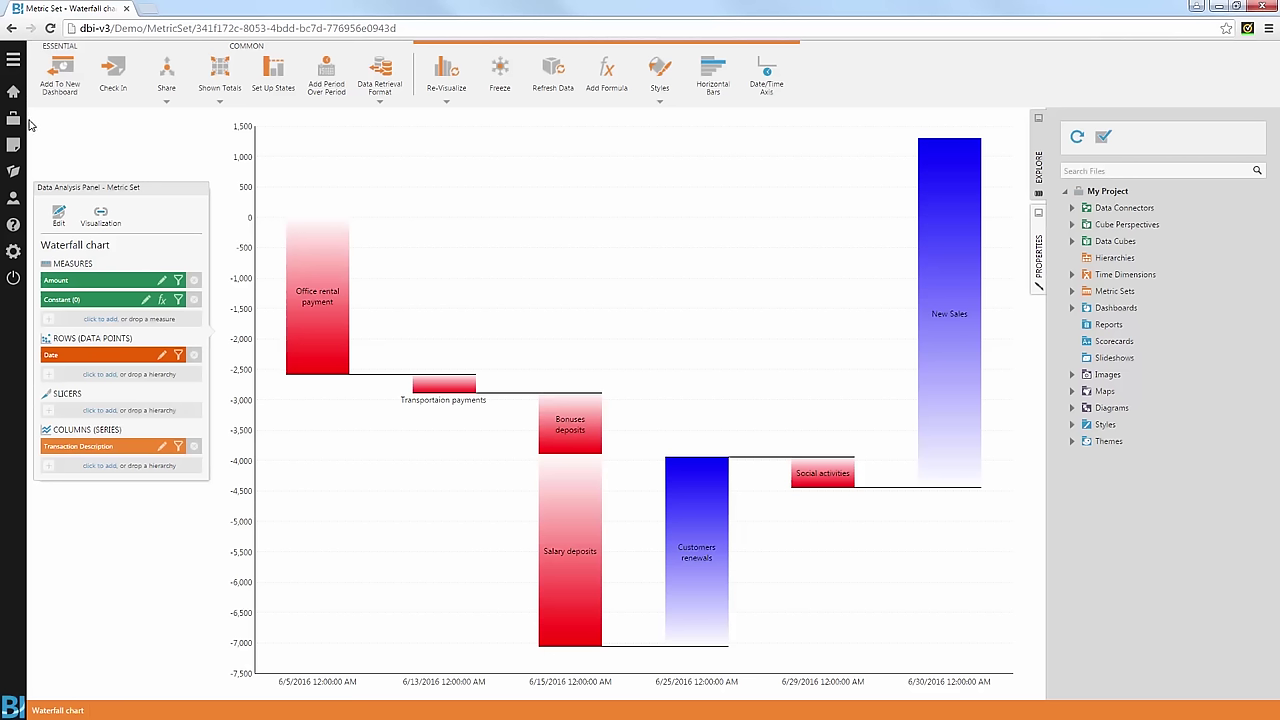
# Step: Create a new metric set with Activity and Client ID from the shared Clients Activities Prior to Purchase connector as rows
pyautogui.click(13, 145)
pyautogui.click(179, 315)
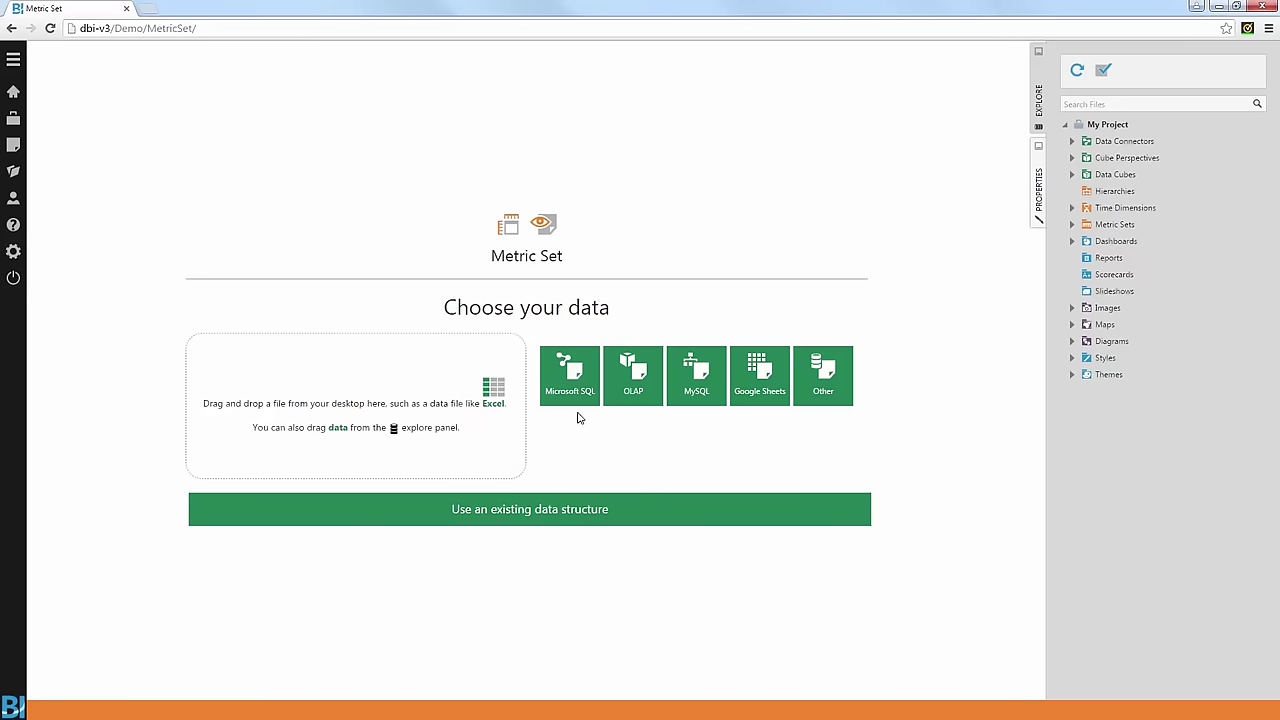
pyautogui.click(1072, 141)
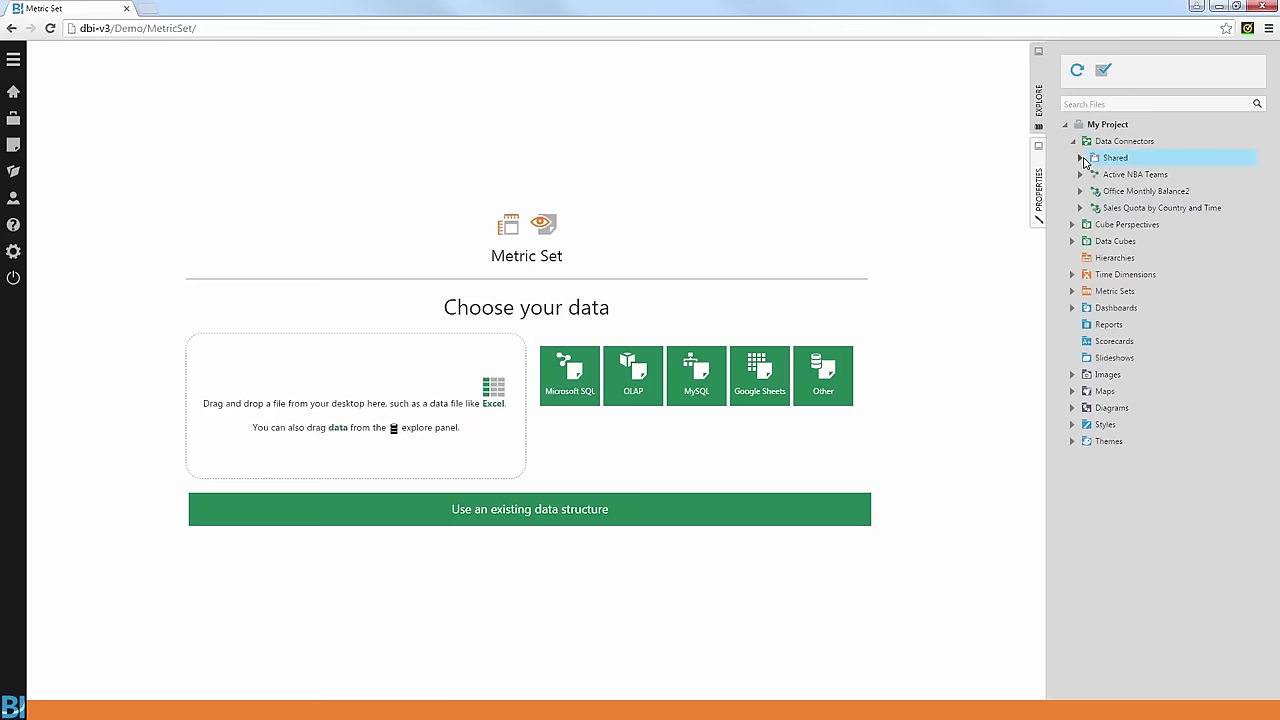
pyautogui.click(1082, 159)
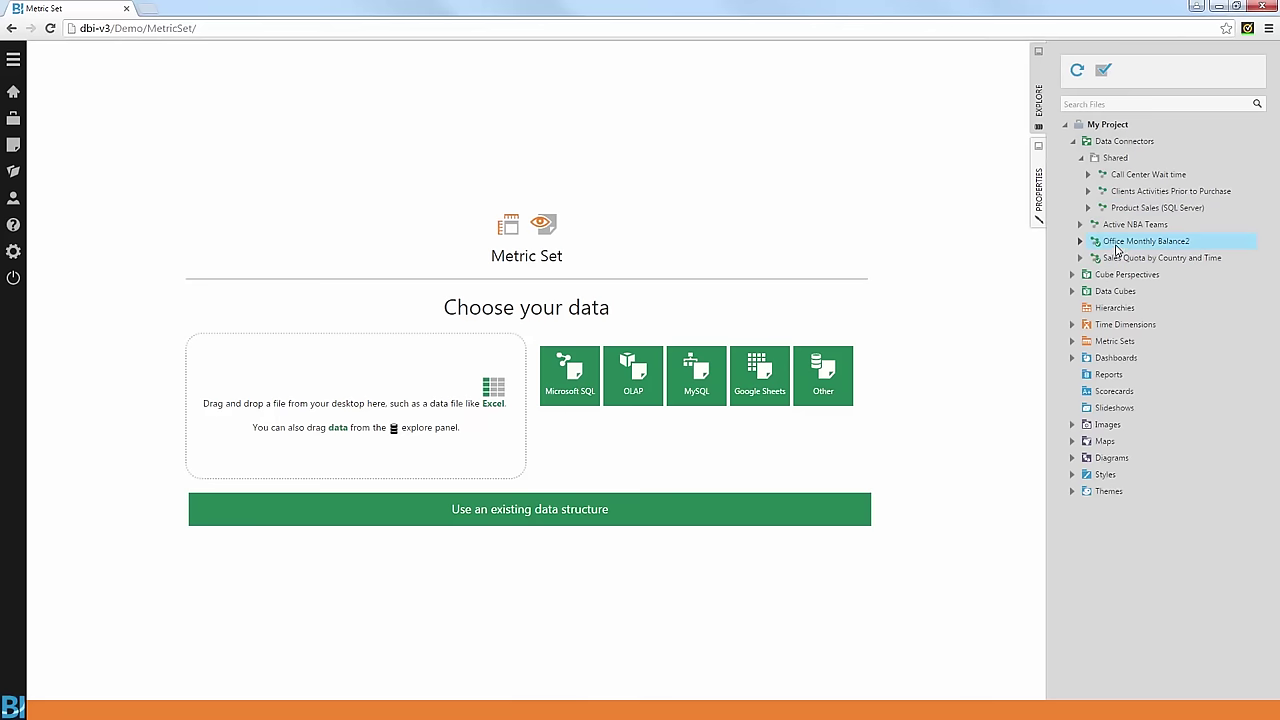
pyautogui.click(1115, 191)
pyautogui.click(1120, 207)
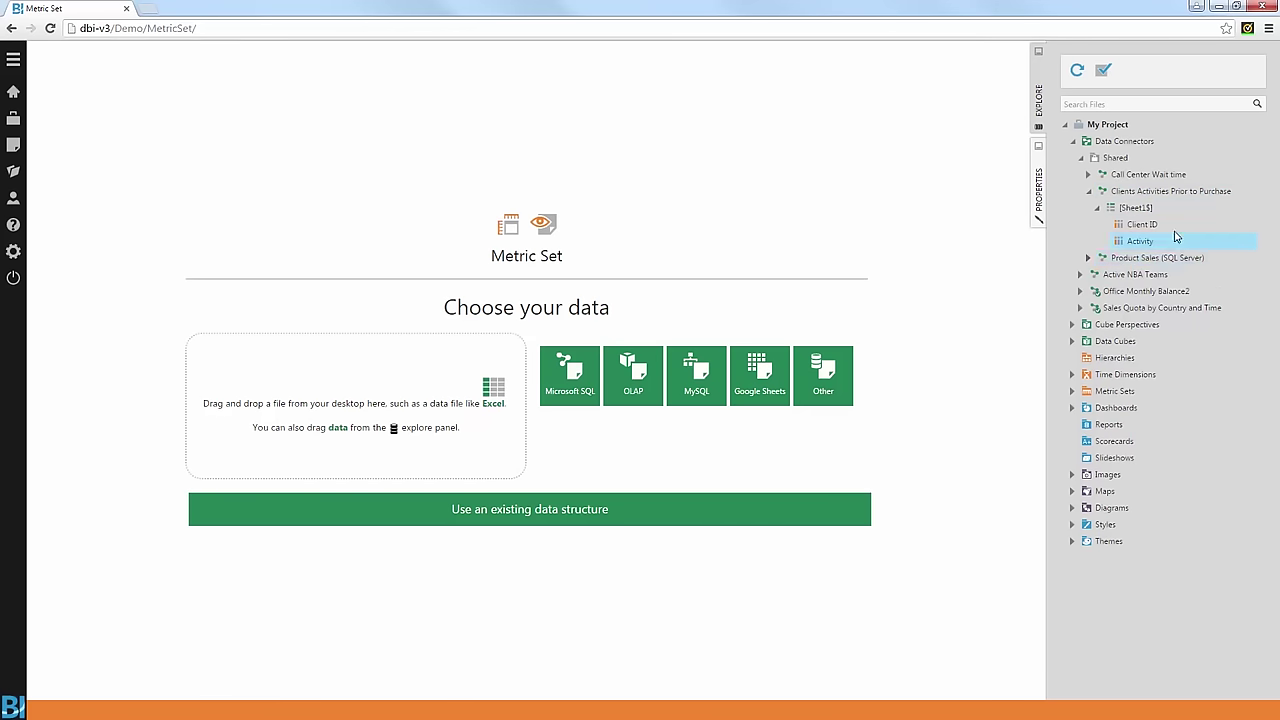
pyautogui.moveTo(1160, 240); pyautogui.dragTo(845, 249)
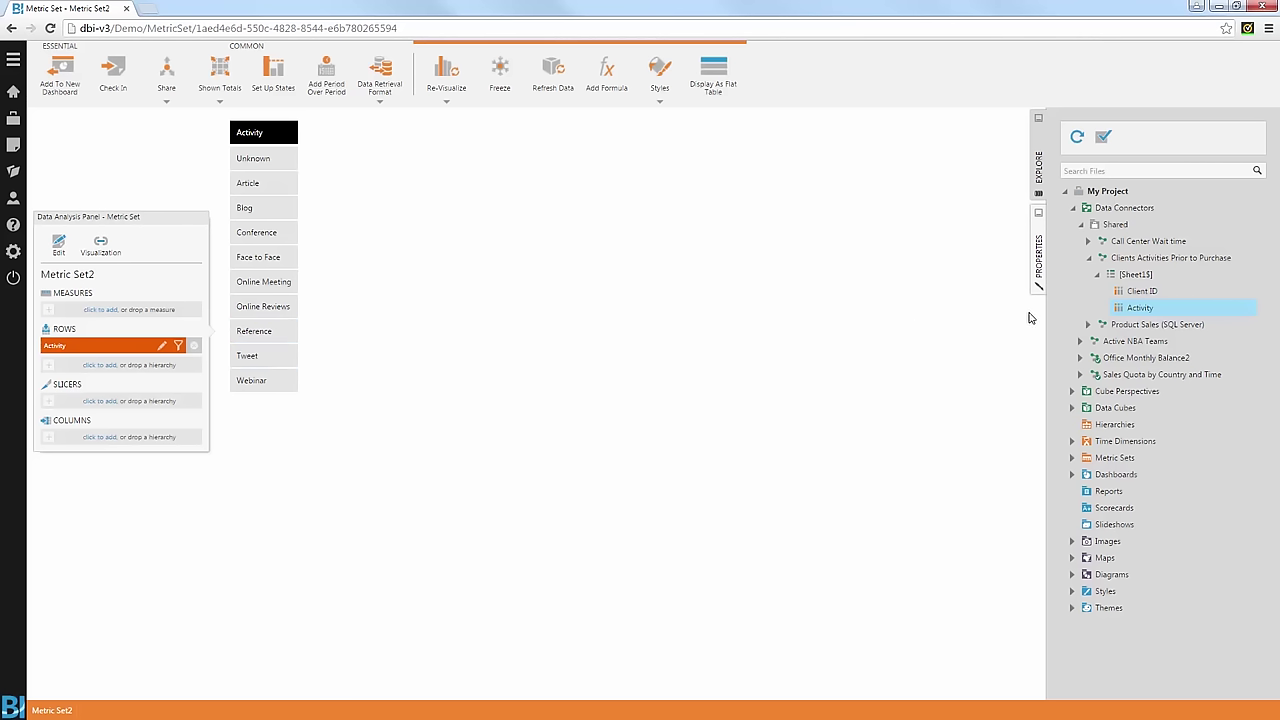
pyautogui.moveTo(1150, 291); pyautogui.dragTo(791, 337)
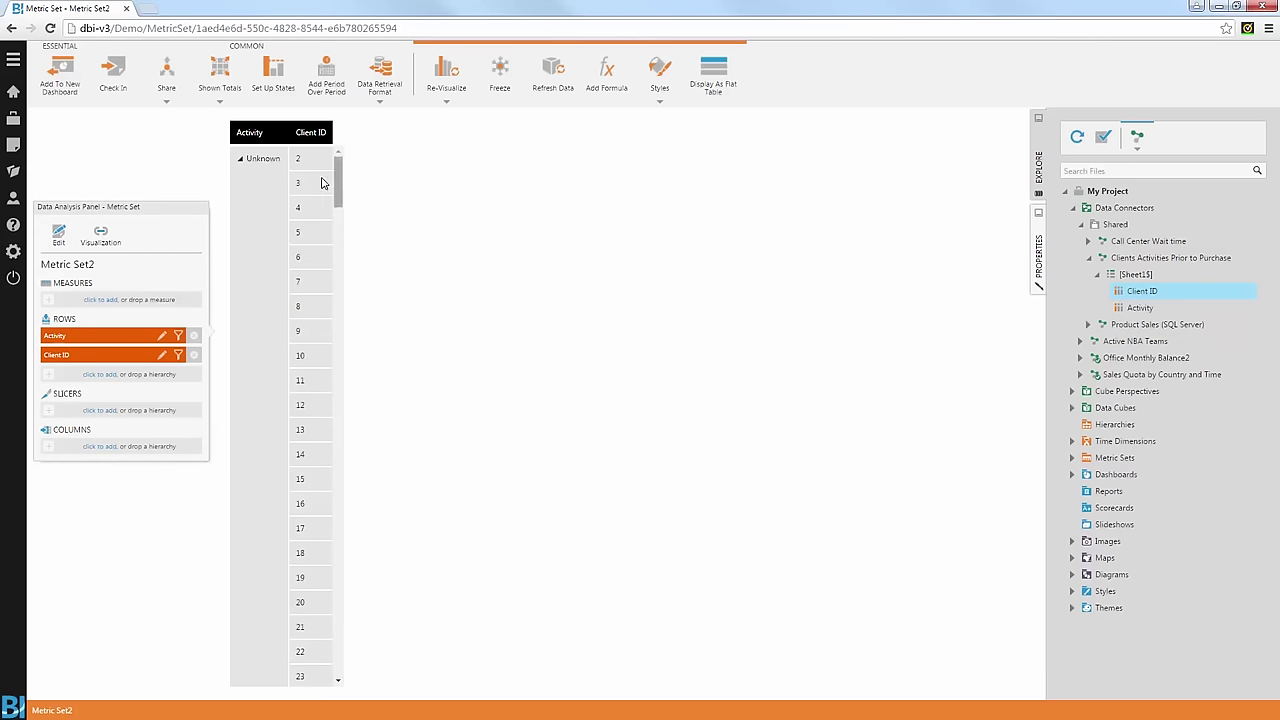
# Step: Turn off Retrieve Unknown Members for the Activity hierarchy, and check the Article group by collapsing and expanding it
pyautogui.click(275, 160)
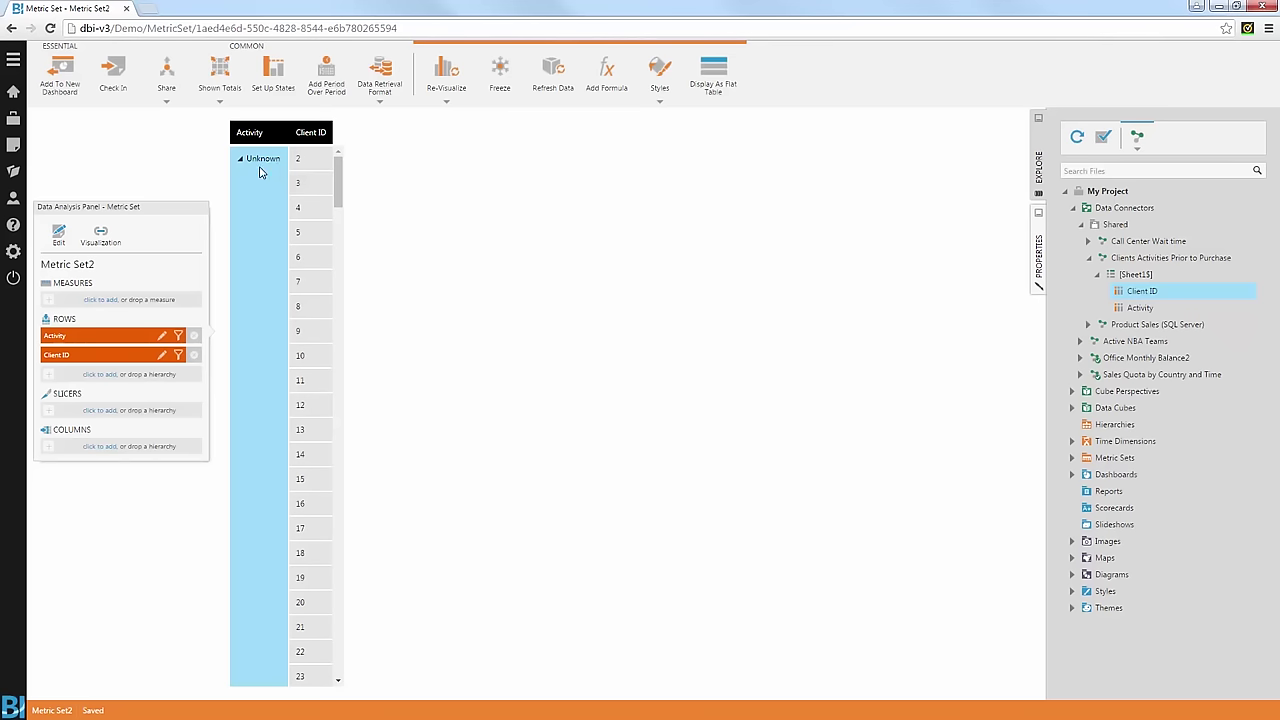
pyautogui.click(162, 336)
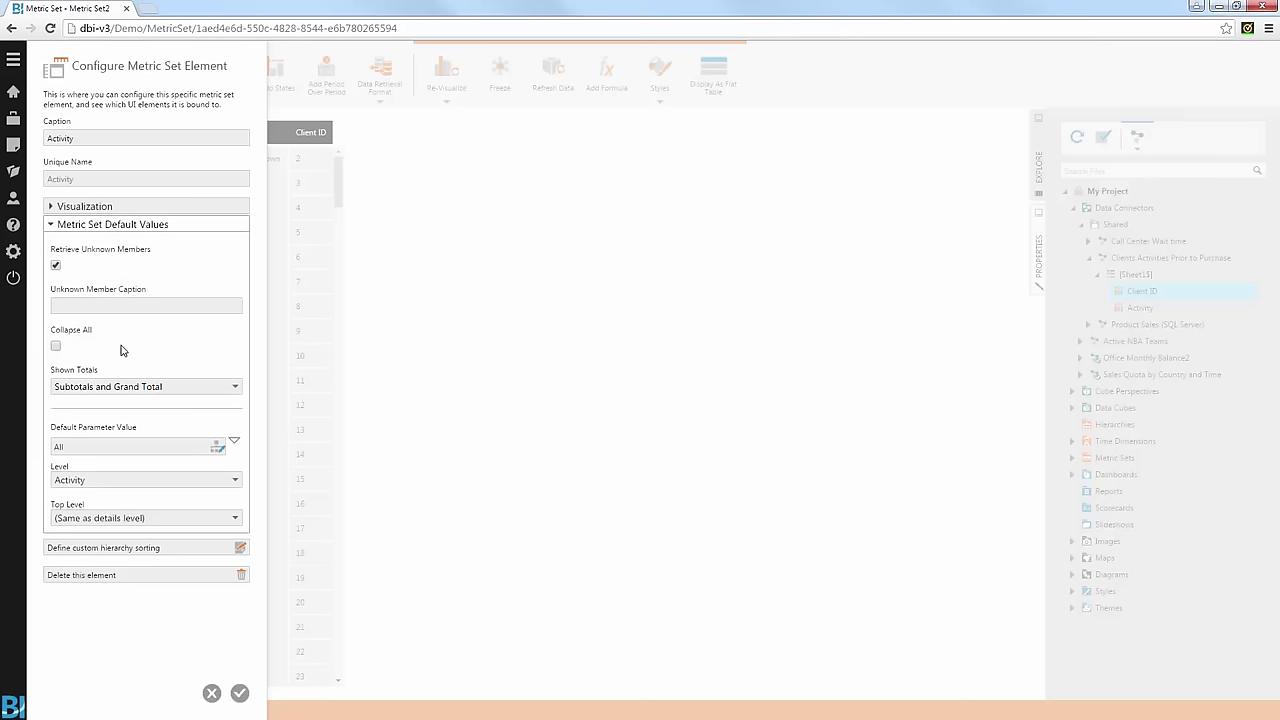
pyautogui.click(55, 265)
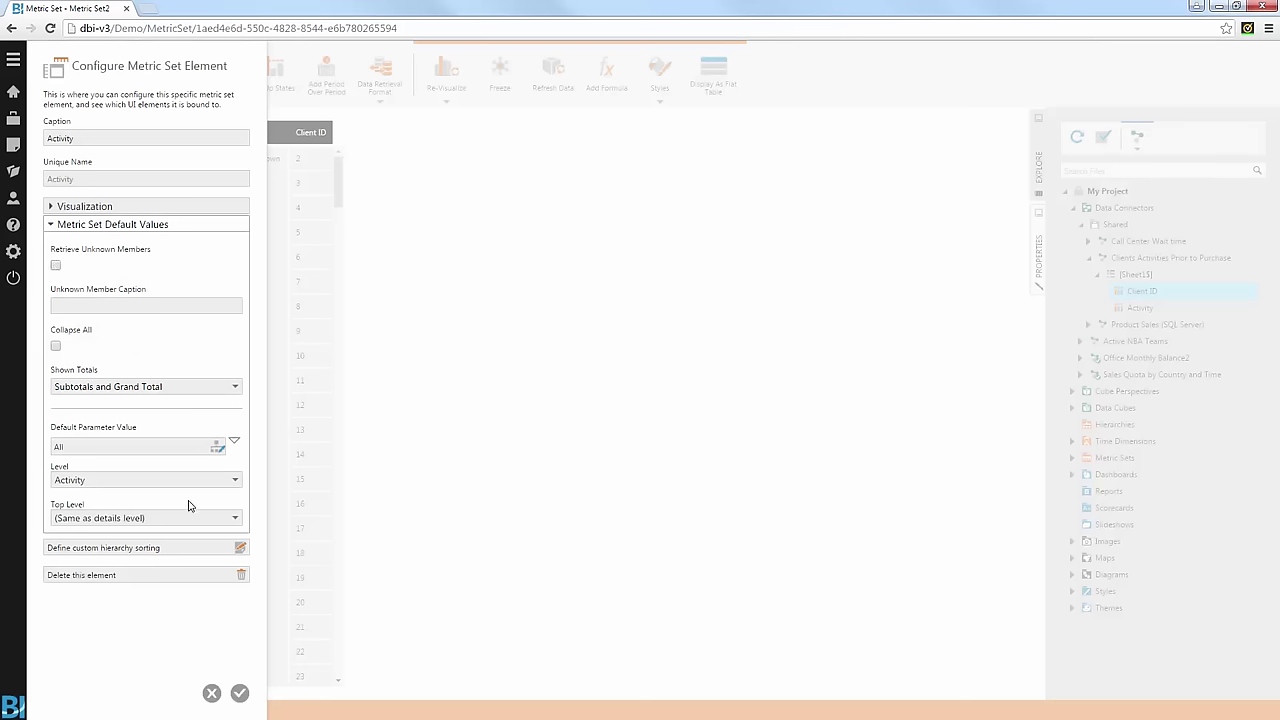
pyautogui.click(240, 693)
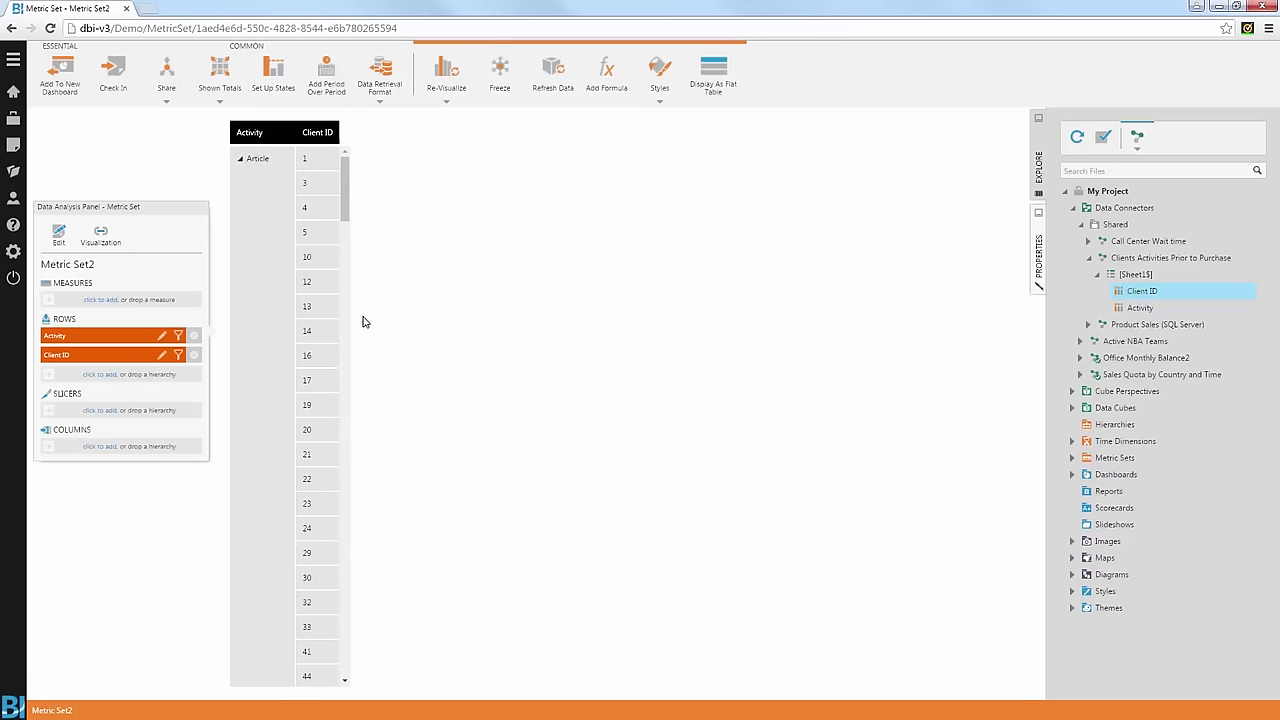
pyautogui.click(240, 158)
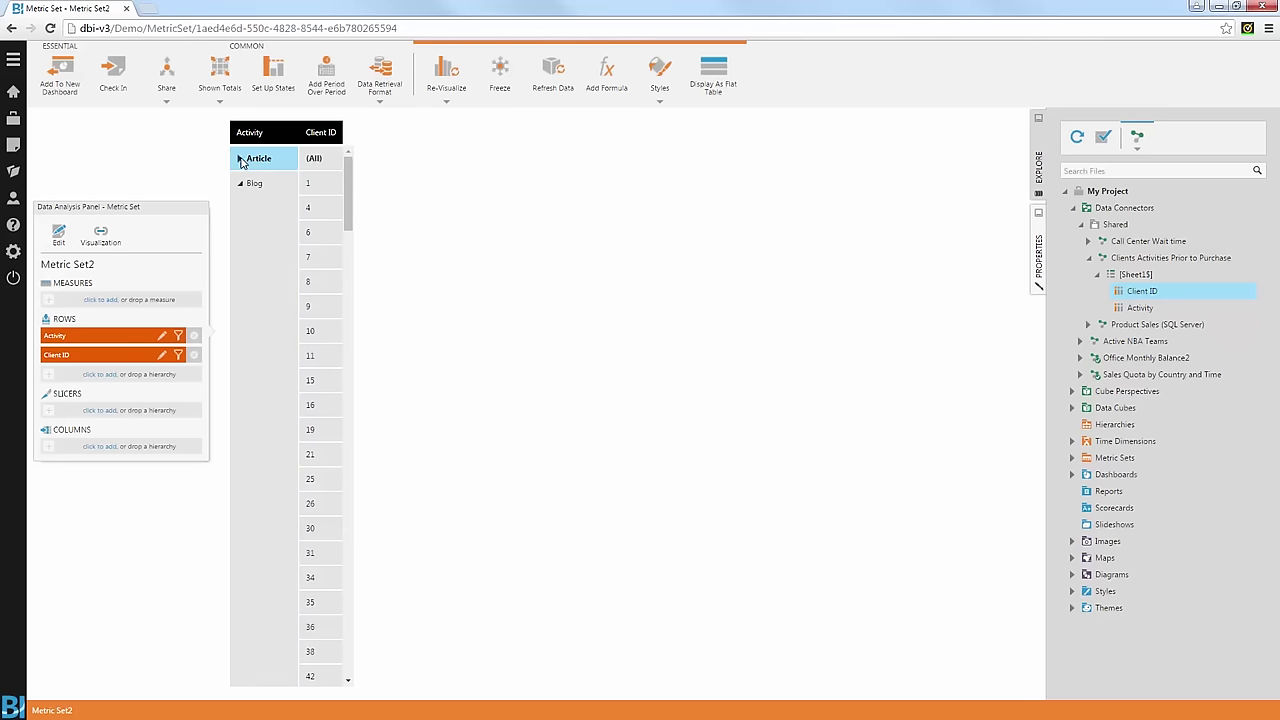
pyautogui.click(240, 158)
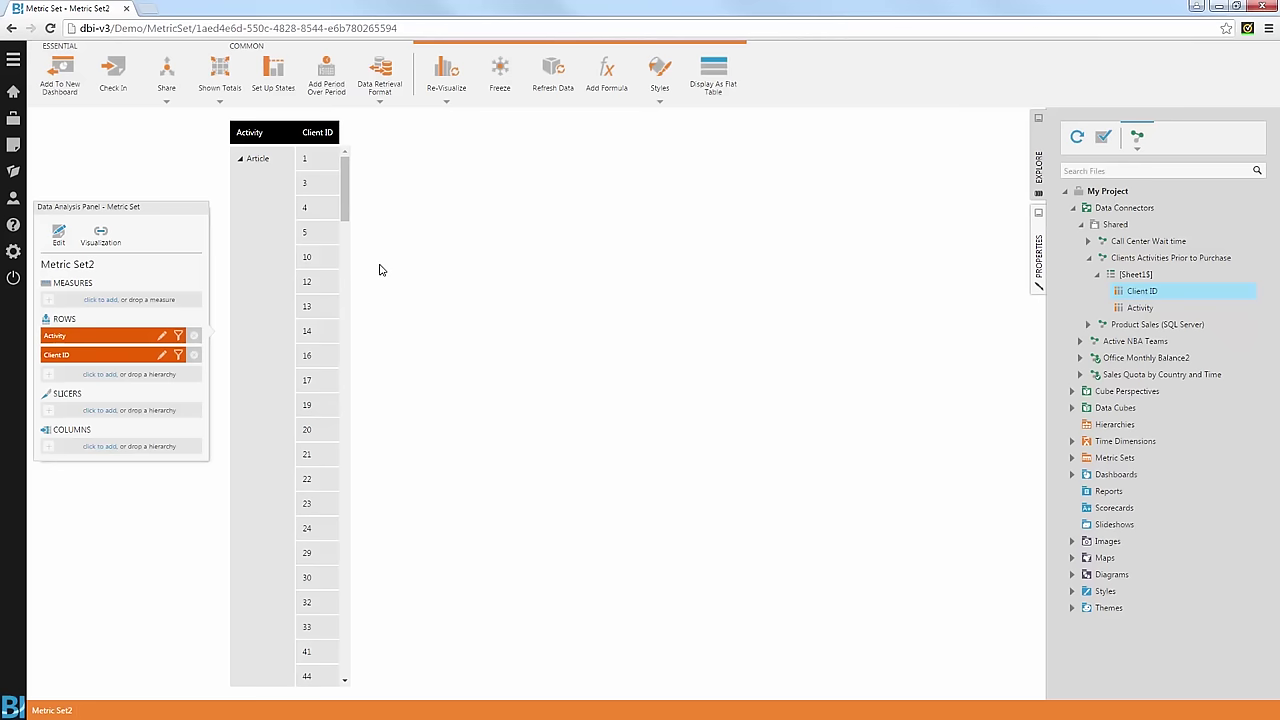
# Step: Re-visualize the metric set as a relationship diagram and reposition the Online Meeting node cluster
pyautogui.click(446, 82)
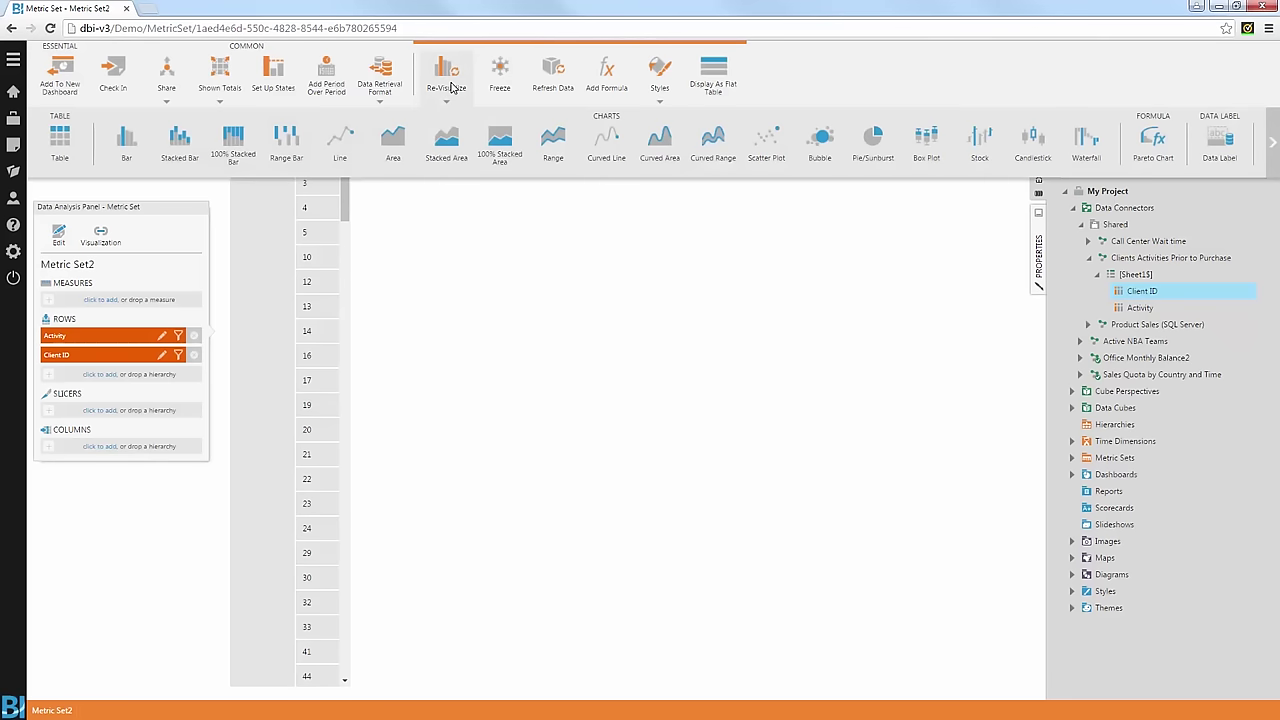
pyautogui.click(1272, 142)
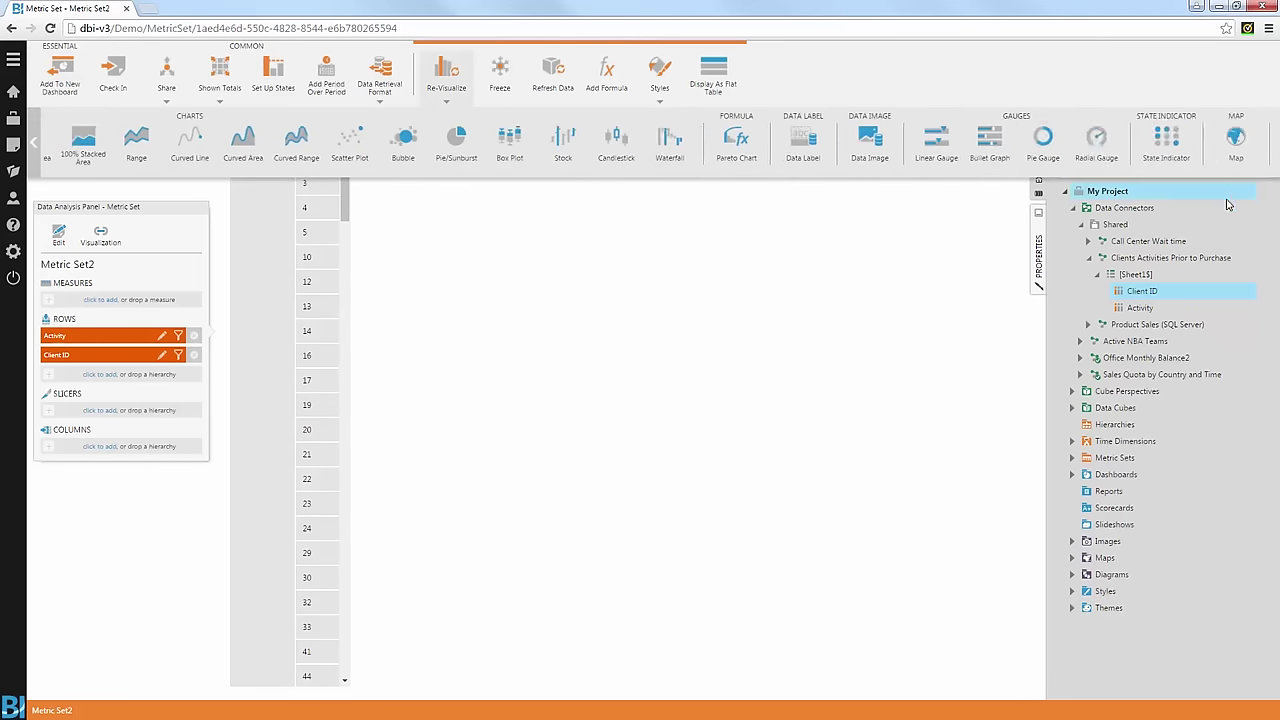
pyautogui.click(1245, 160)
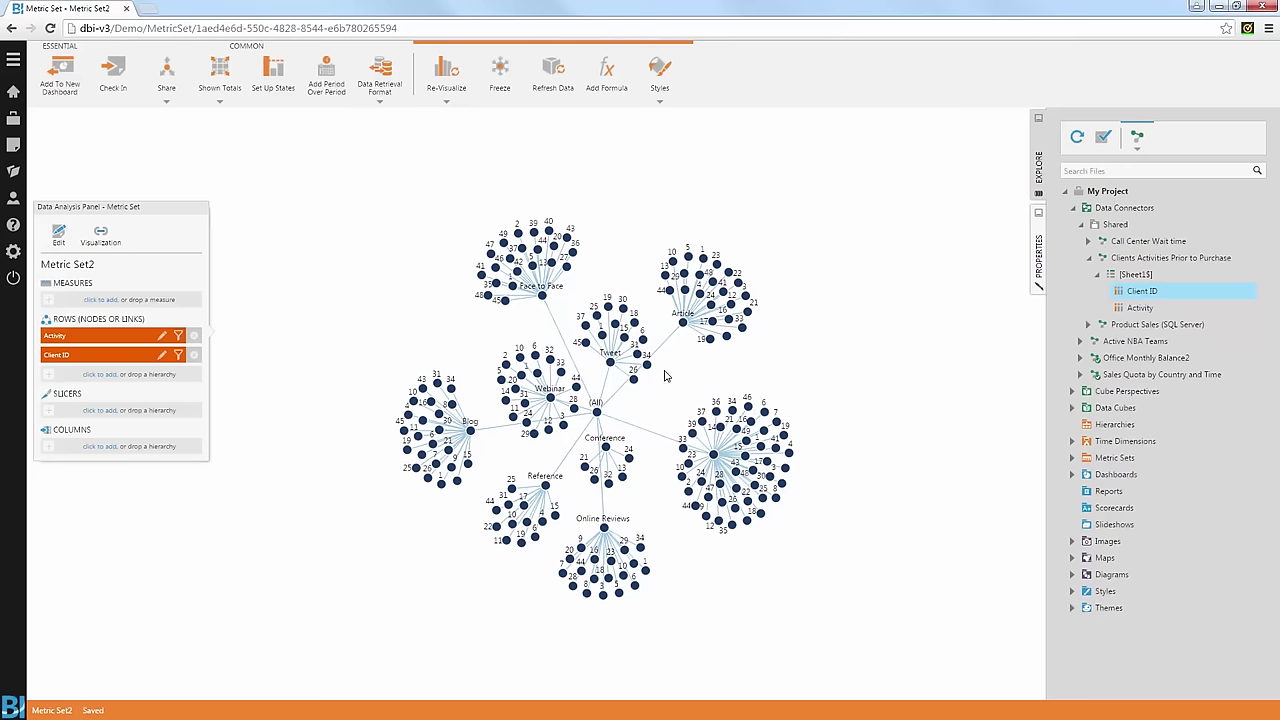
pyautogui.click(726, 447)
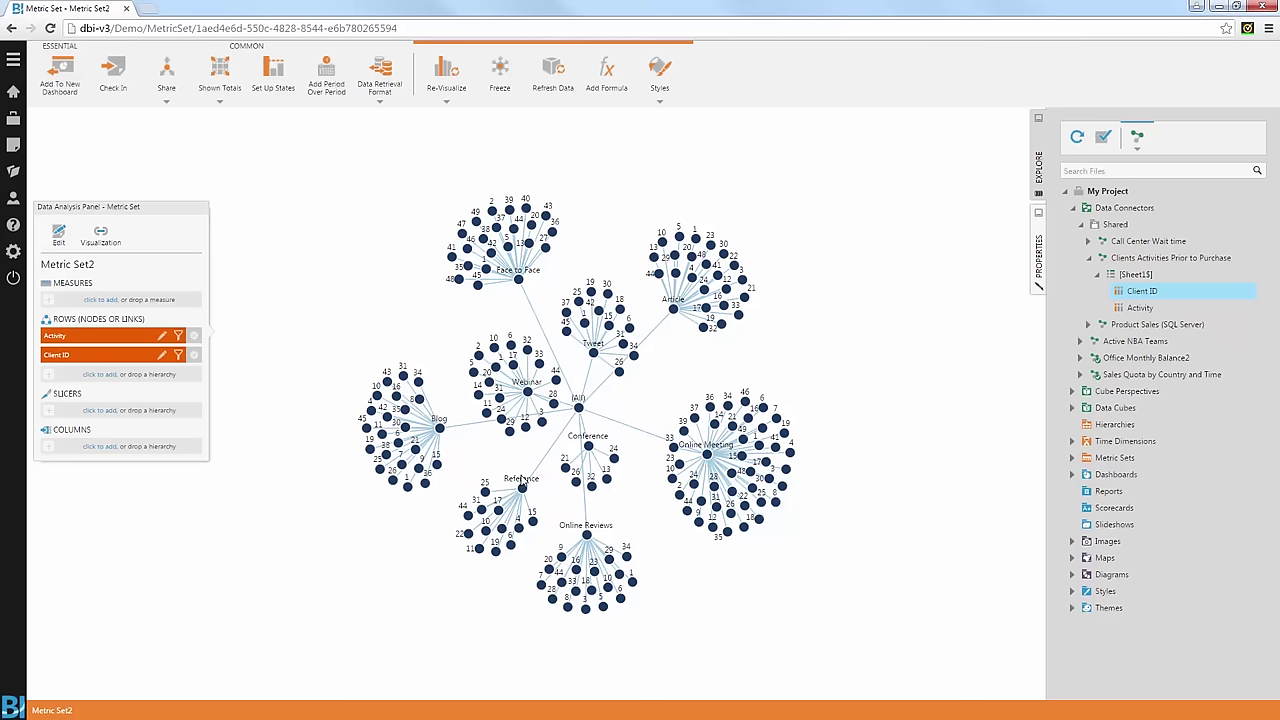
# Step: Configure the diagram's links with Activity as the target name and only Client ID as the source name
pyautogui.click(102, 236)
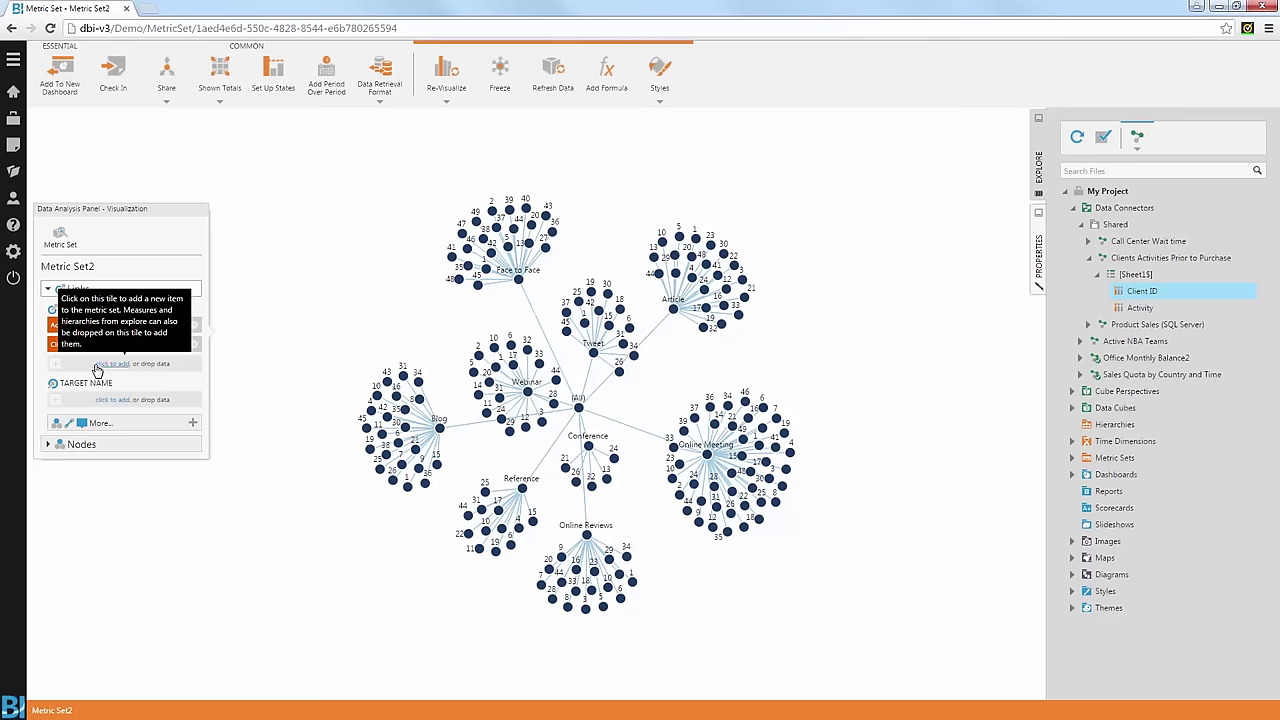
pyautogui.moveTo(150, 330); pyautogui.dragTo(135, 399)
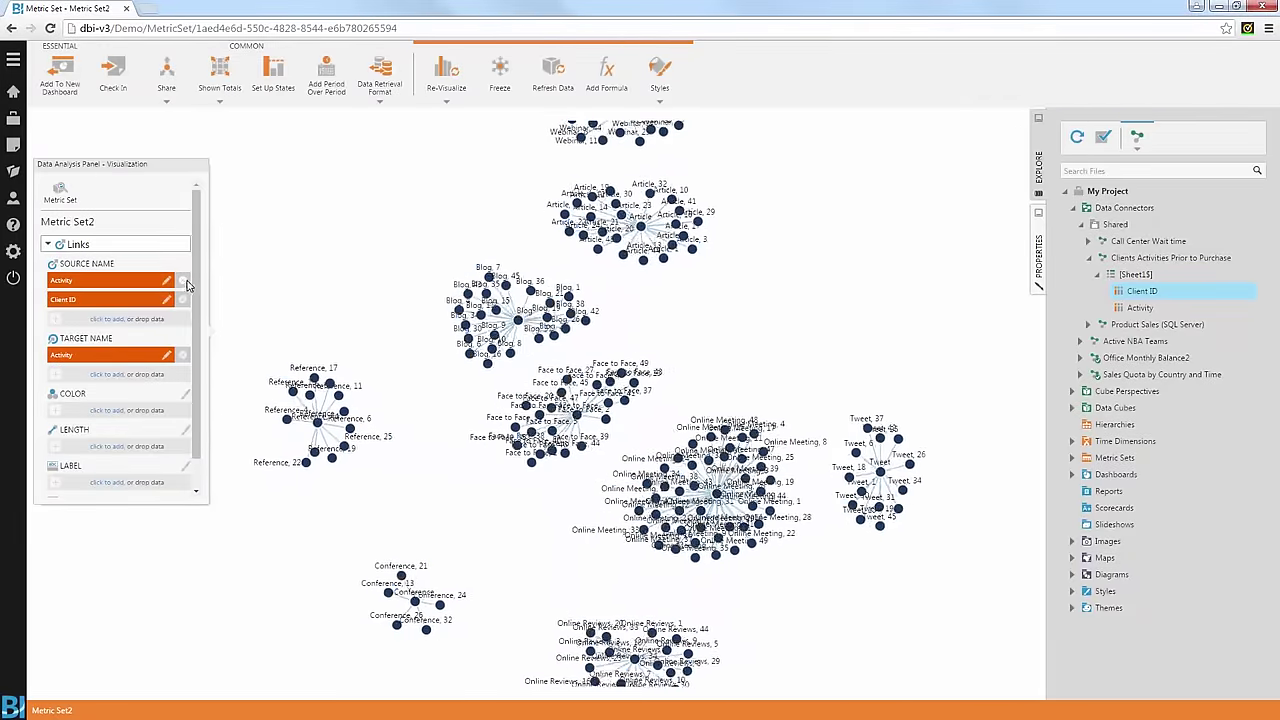
pyautogui.click(182, 281)
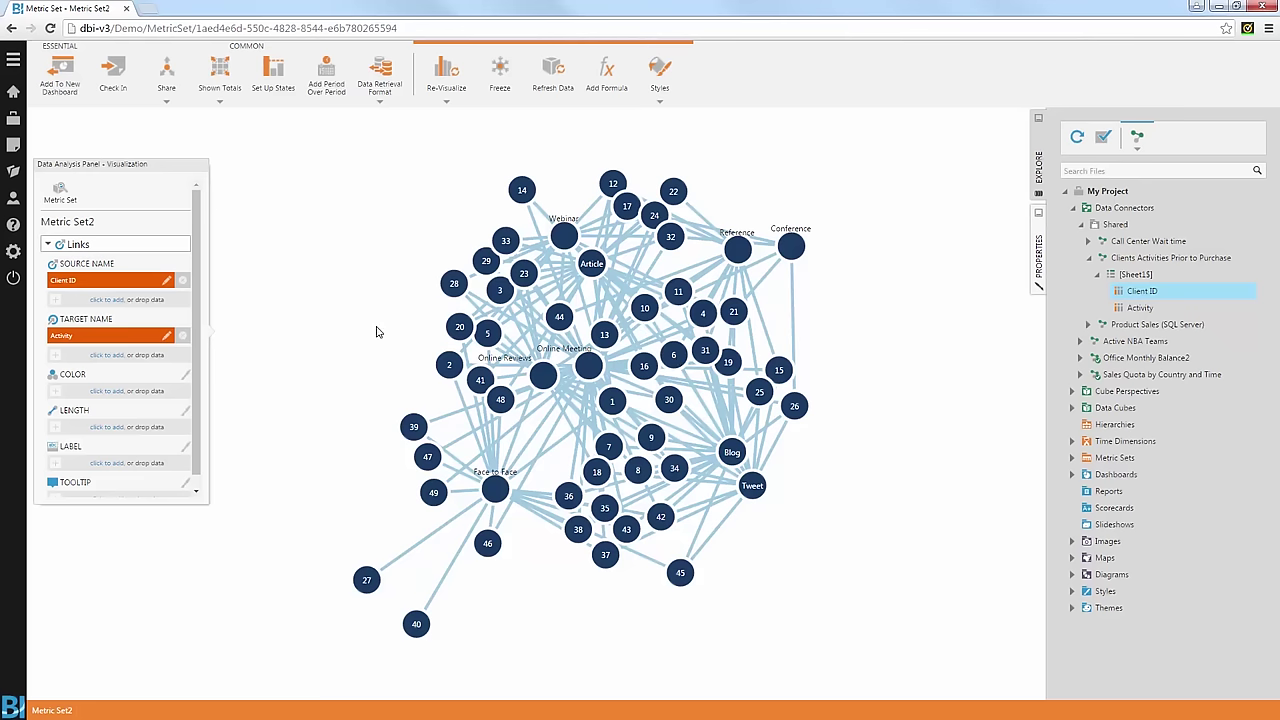
# Step: Add the relationship diagram to a new dashboard and enlarge it to fill most of the canvas
pyautogui.click(60, 75)
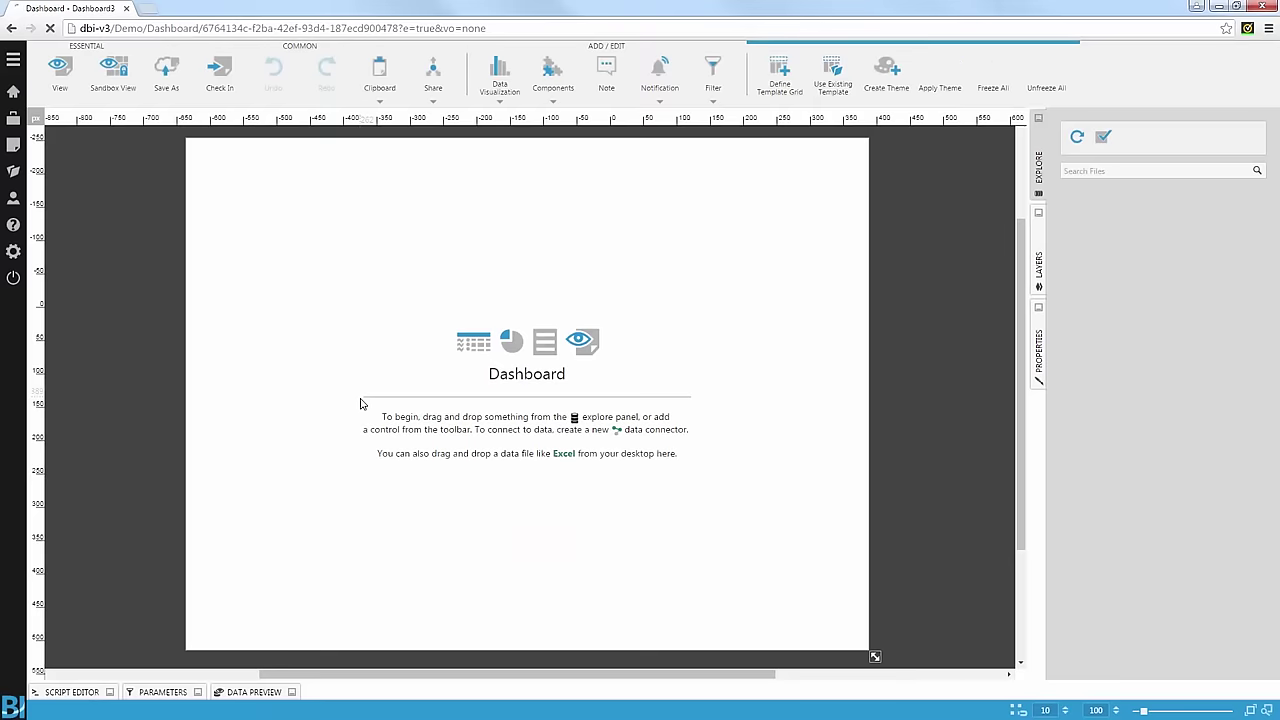
pyautogui.moveTo(694, 410); pyautogui.dragTo(846, 618)
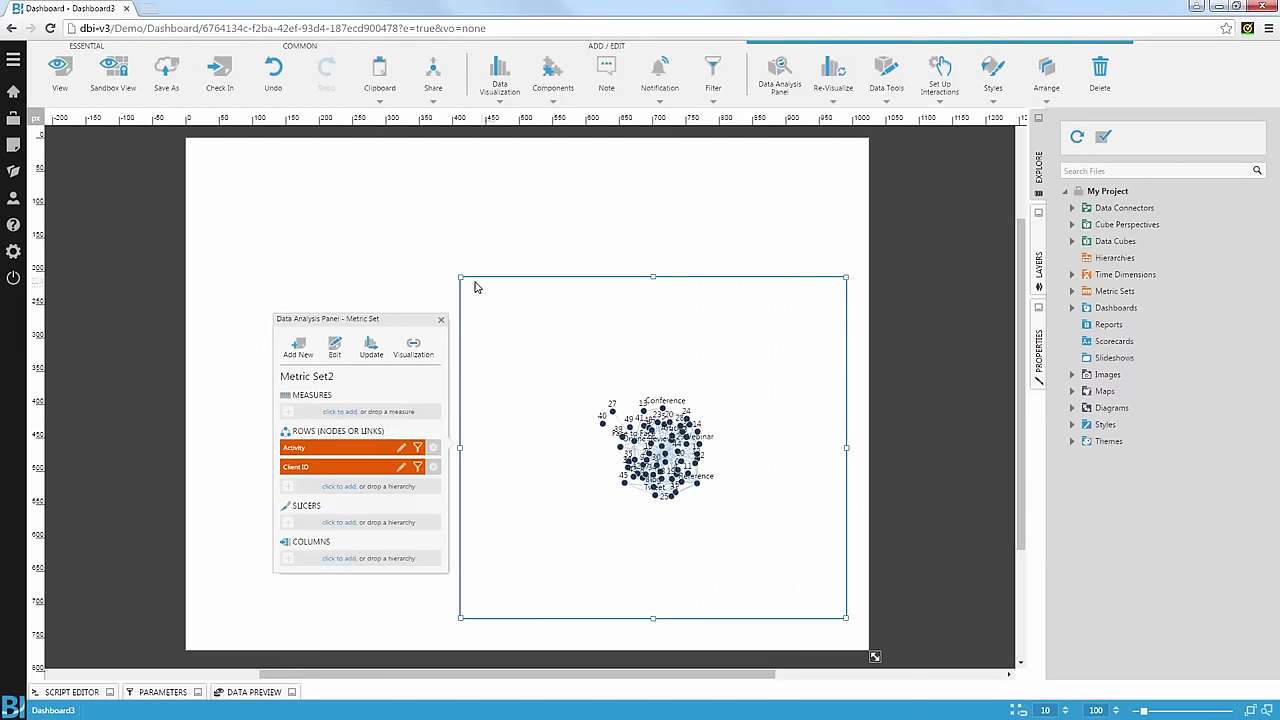
pyautogui.moveTo(459, 276); pyautogui.dragTo(298, 177)
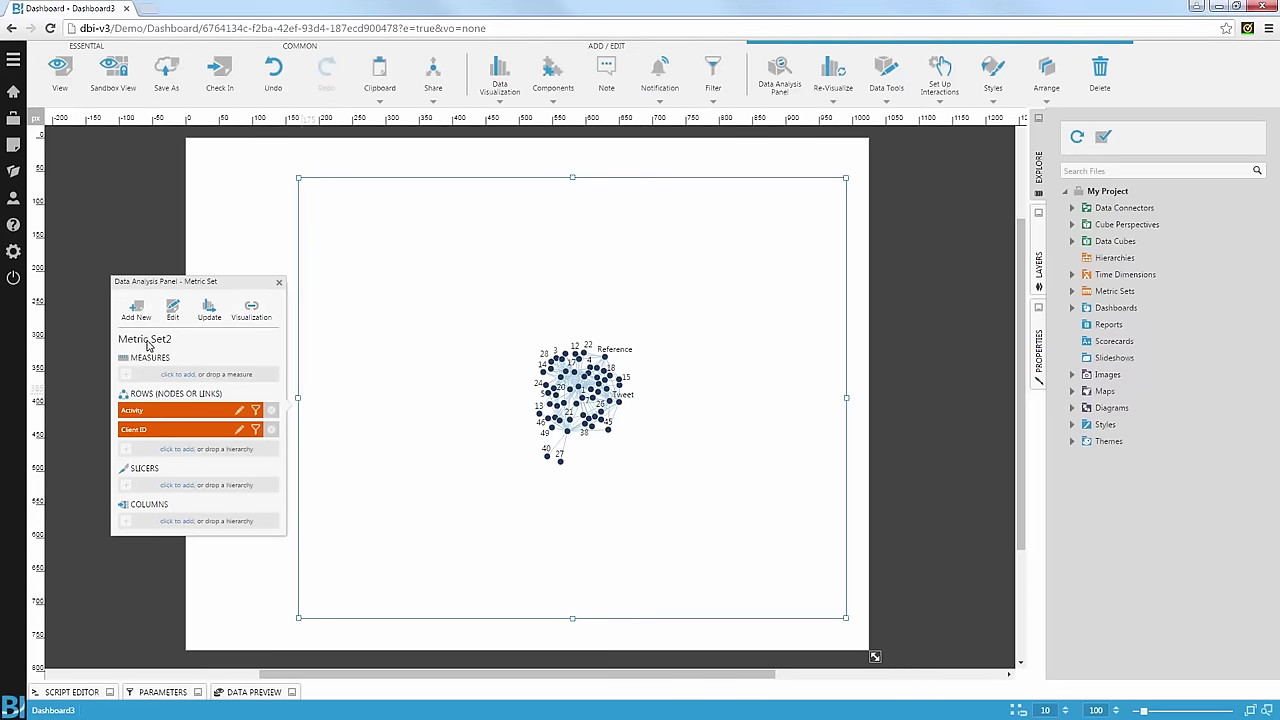
# Step: Add a second metric set to the diagram with Activity from Clients Activities Prior to Purchase as rows and Count Measure as its measure
pyautogui.click(139, 312)
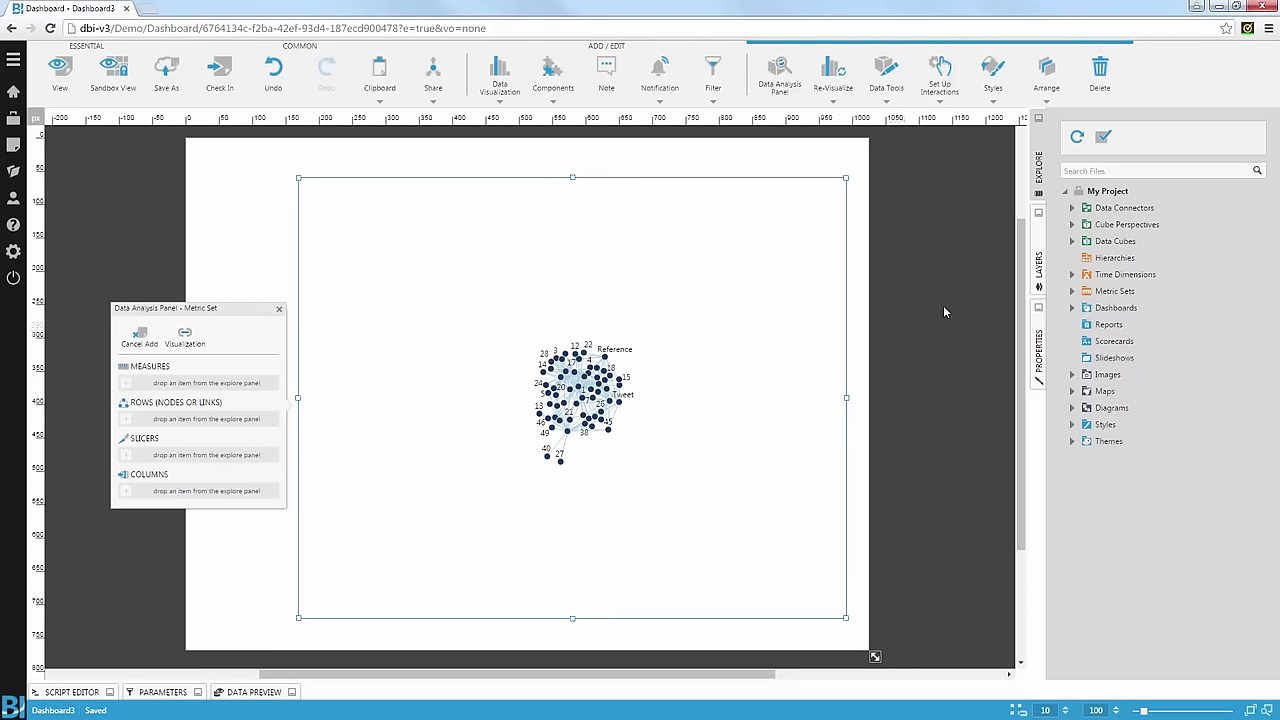
pyautogui.click(1072, 207)
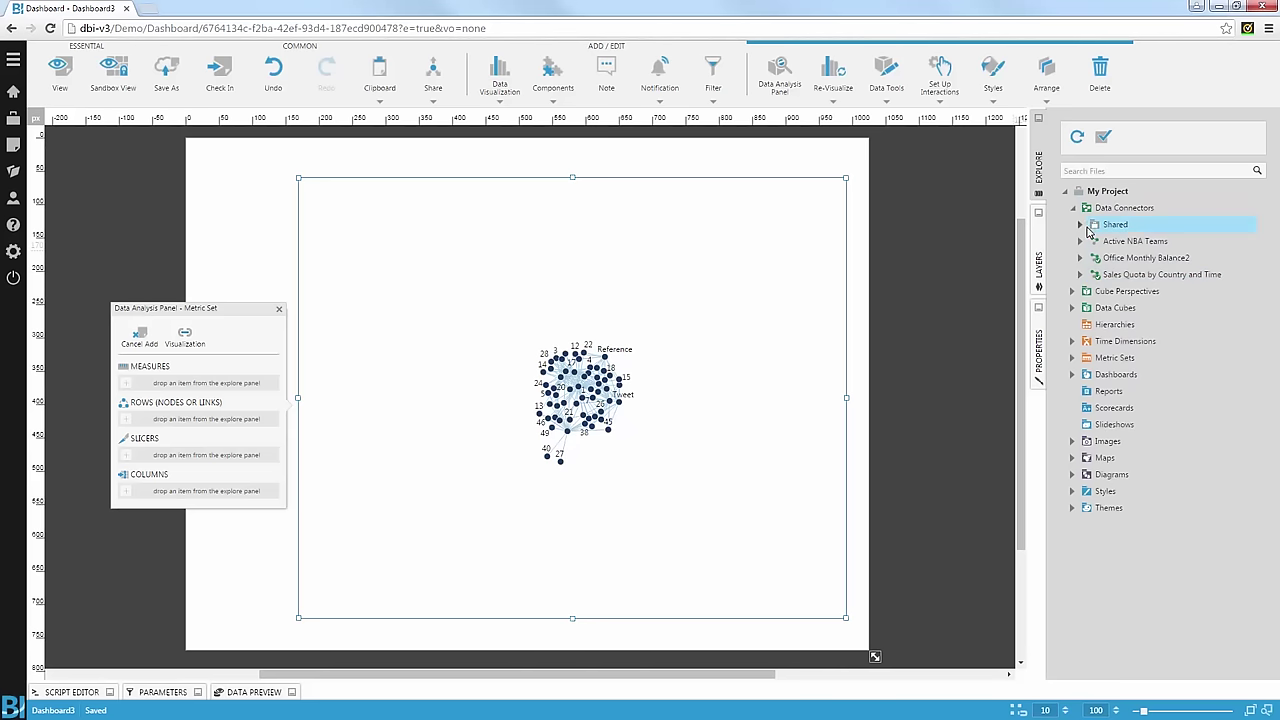
pyautogui.click(1082, 224)
pyautogui.click(1088, 257)
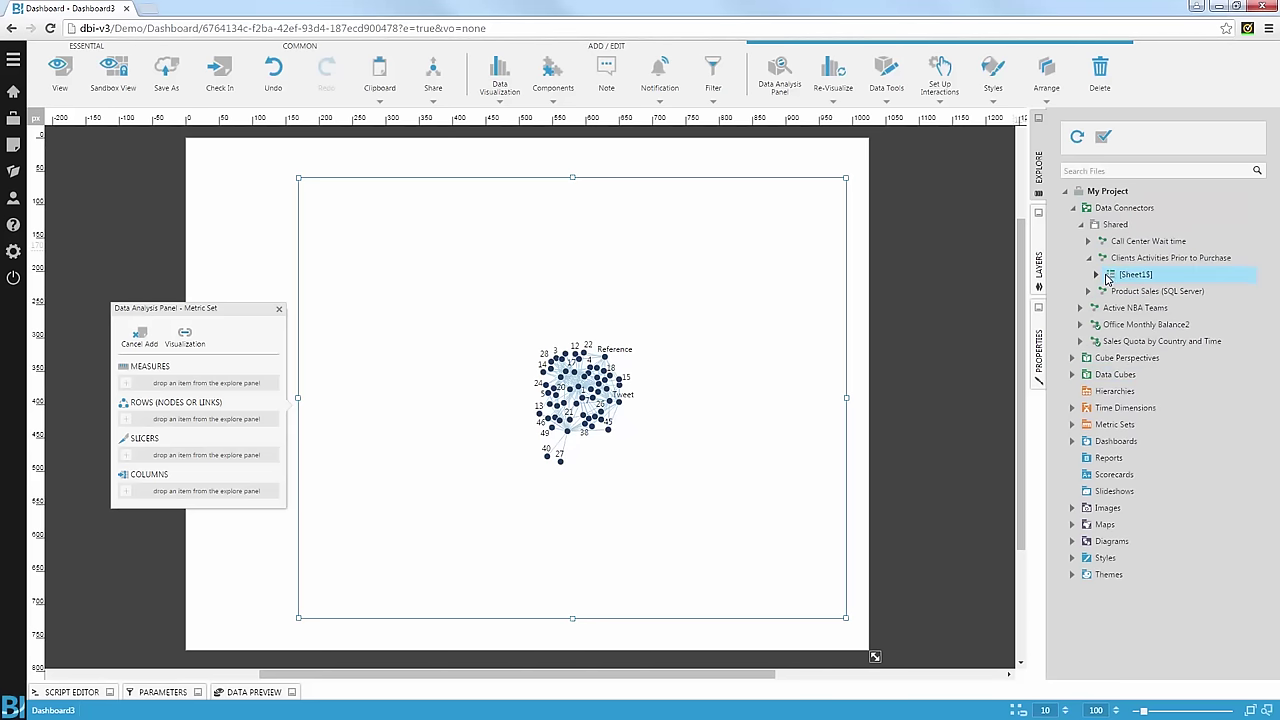
pyautogui.click(1099, 276)
pyautogui.click(1097, 274)
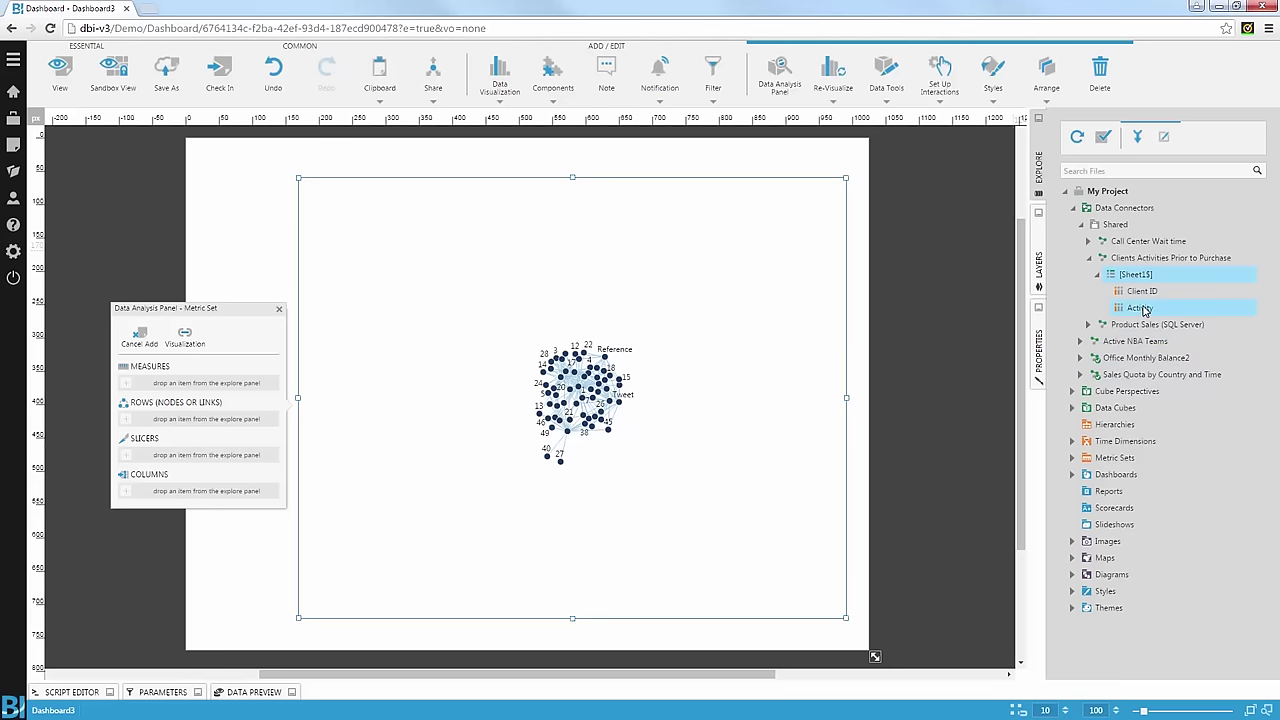
pyautogui.moveTo(1130, 308); pyautogui.dragTo(152, 420)
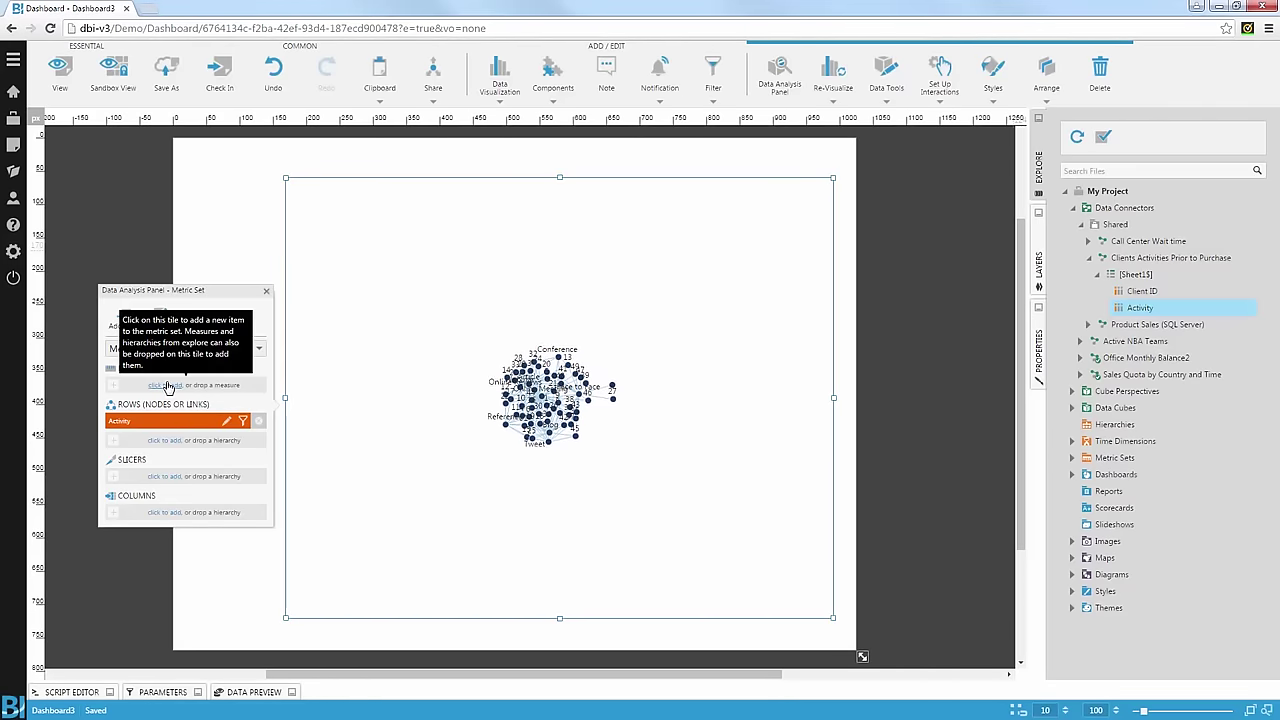
pyautogui.click(170, 386)
pyautogui.click(140, 423)
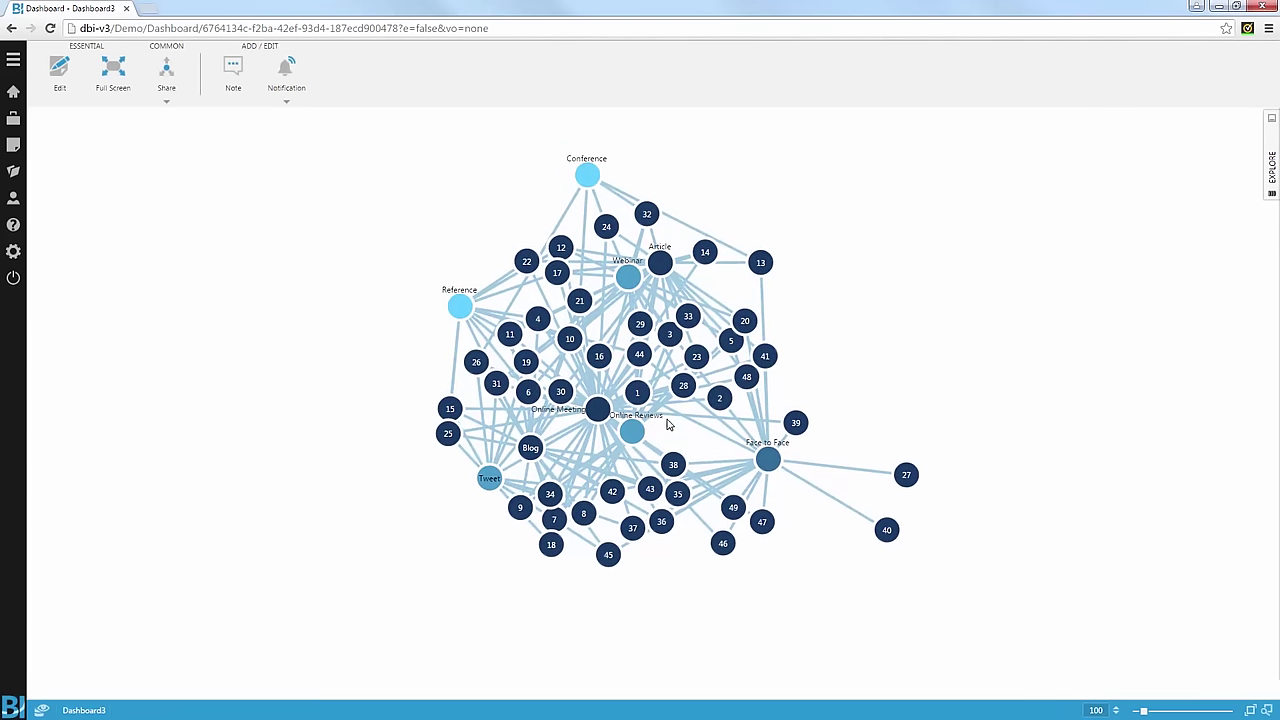
# Step: Return to editing and assign Count Measure to the node size in the visualization settings of Metric Set1
pyautogui.click(58, 86)
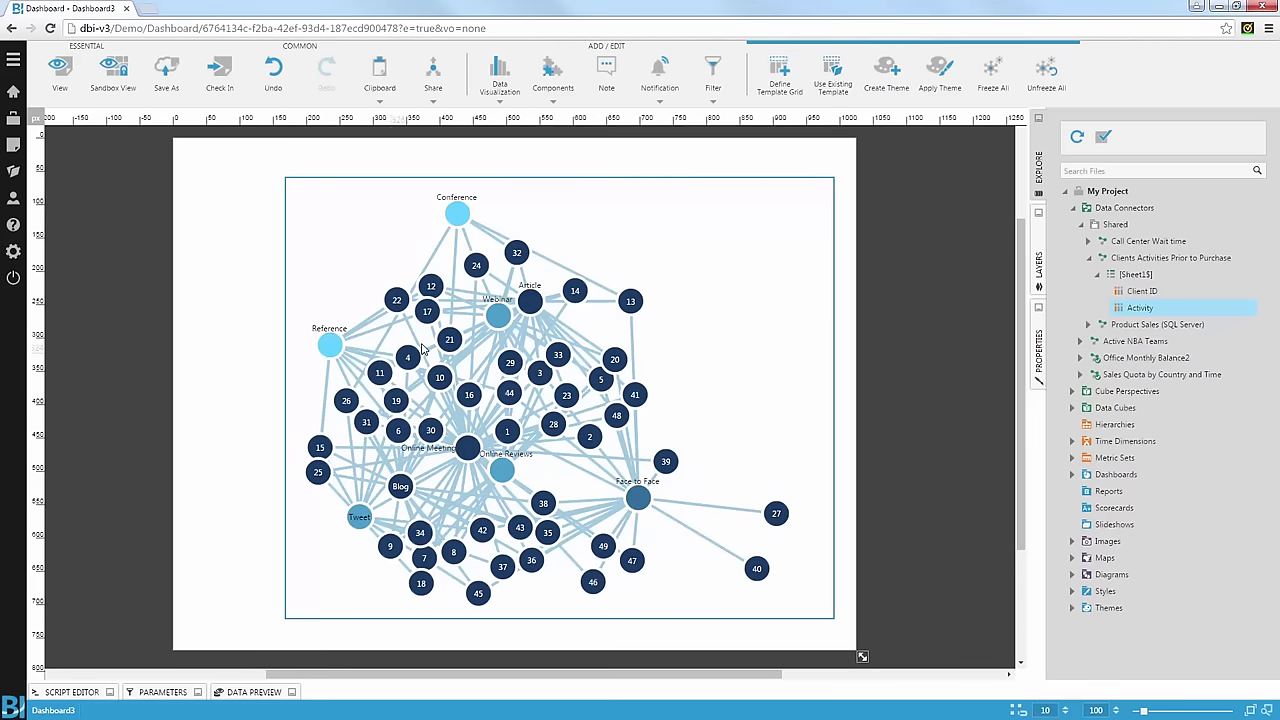
pyautogui.rightClick(648, 314)
pyautogui.click(680, 321)
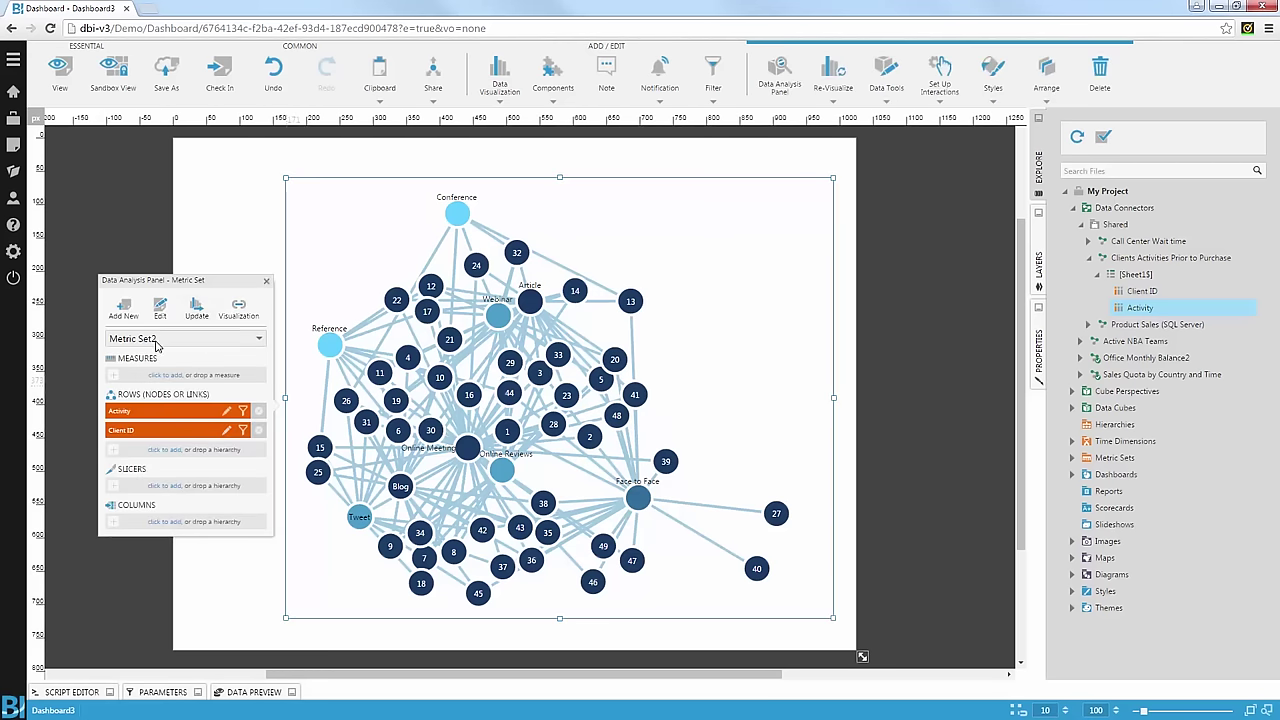
pyautogui.click(240, 313)
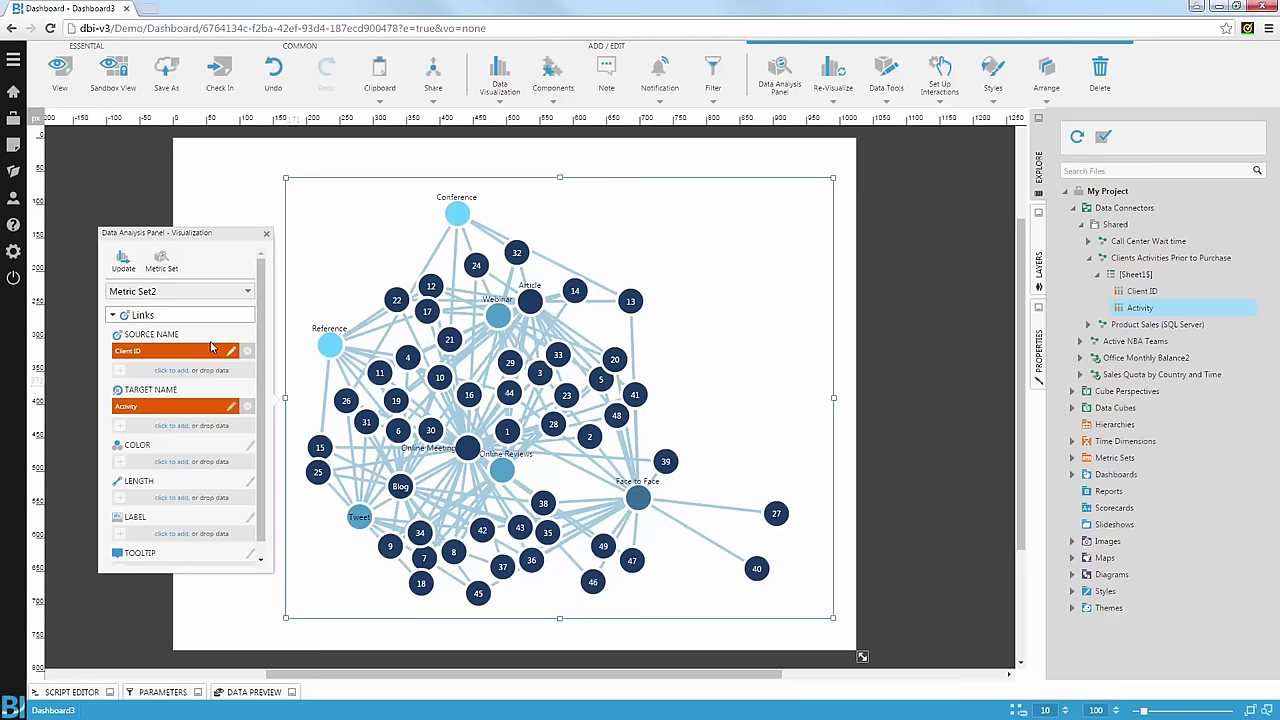
pyautogui.click(165, 291)
pyautogui.click(150, 306)
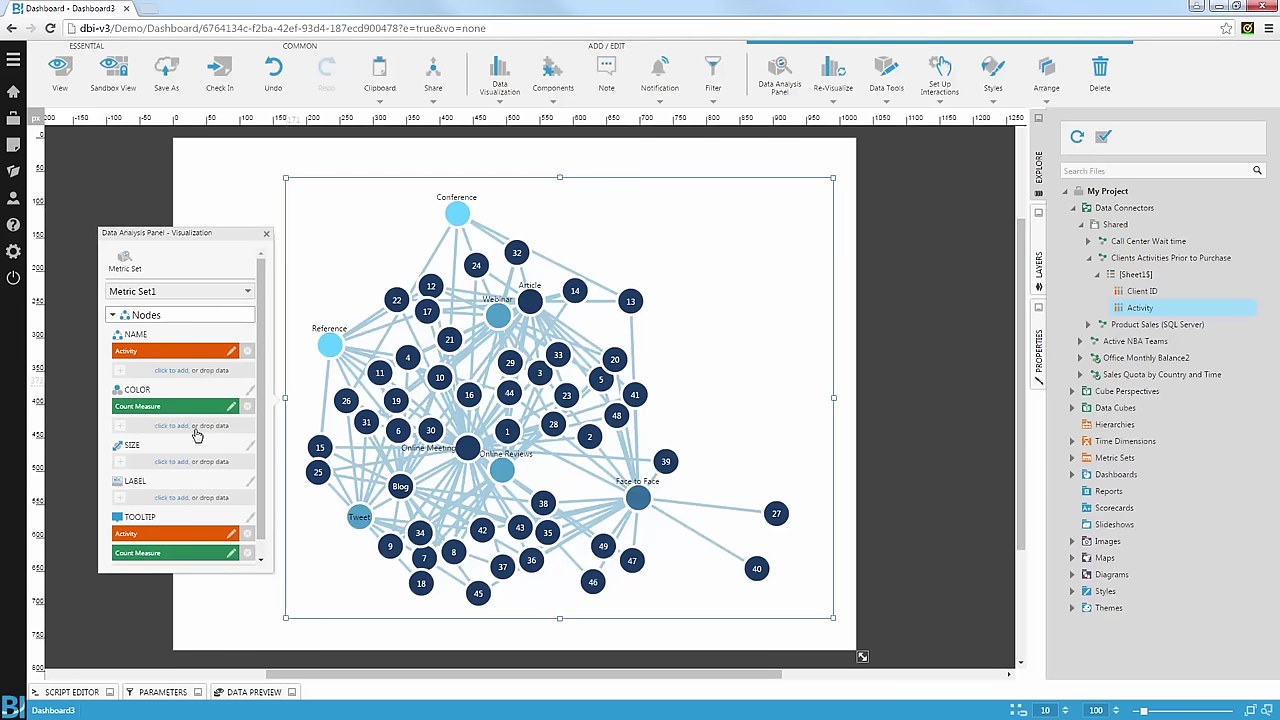
pyautogui.moveTo(151, 411); pyautogui.dragTo(165, 458)
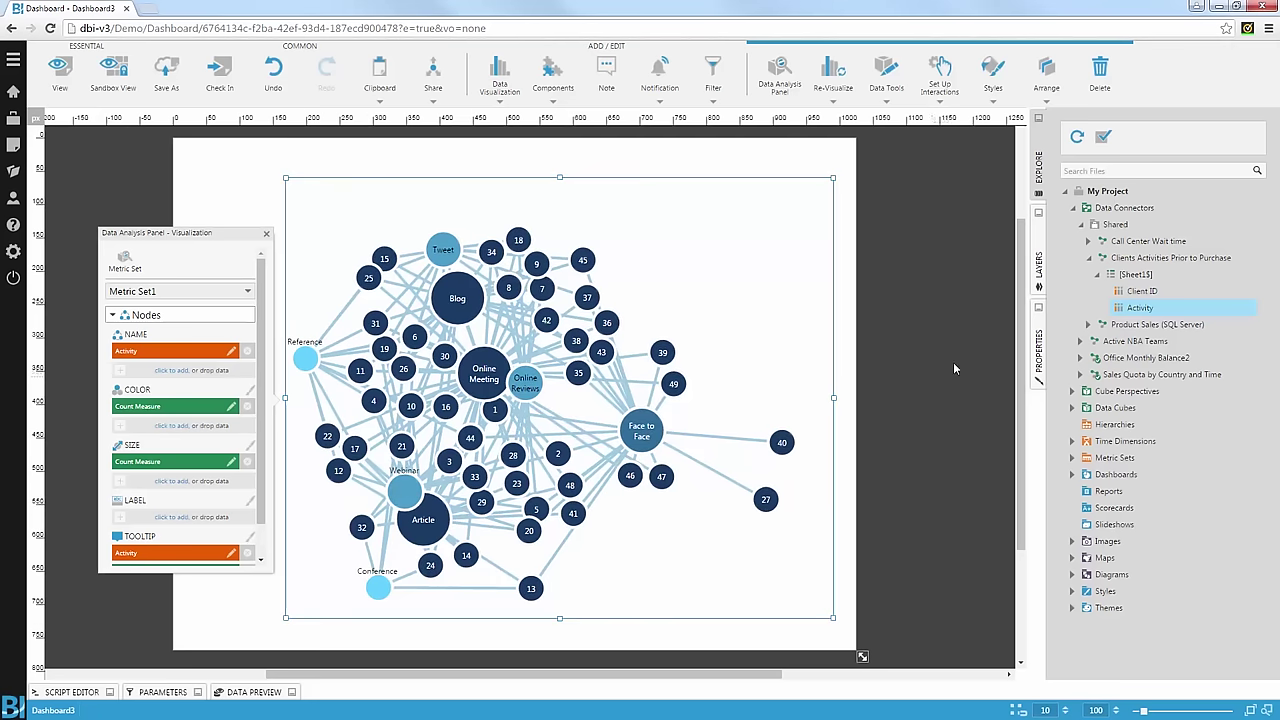
# Step: Set the Number Of Classes in the nodes' Auto Color Rule to 1
pyautogui.click(1038, 352)
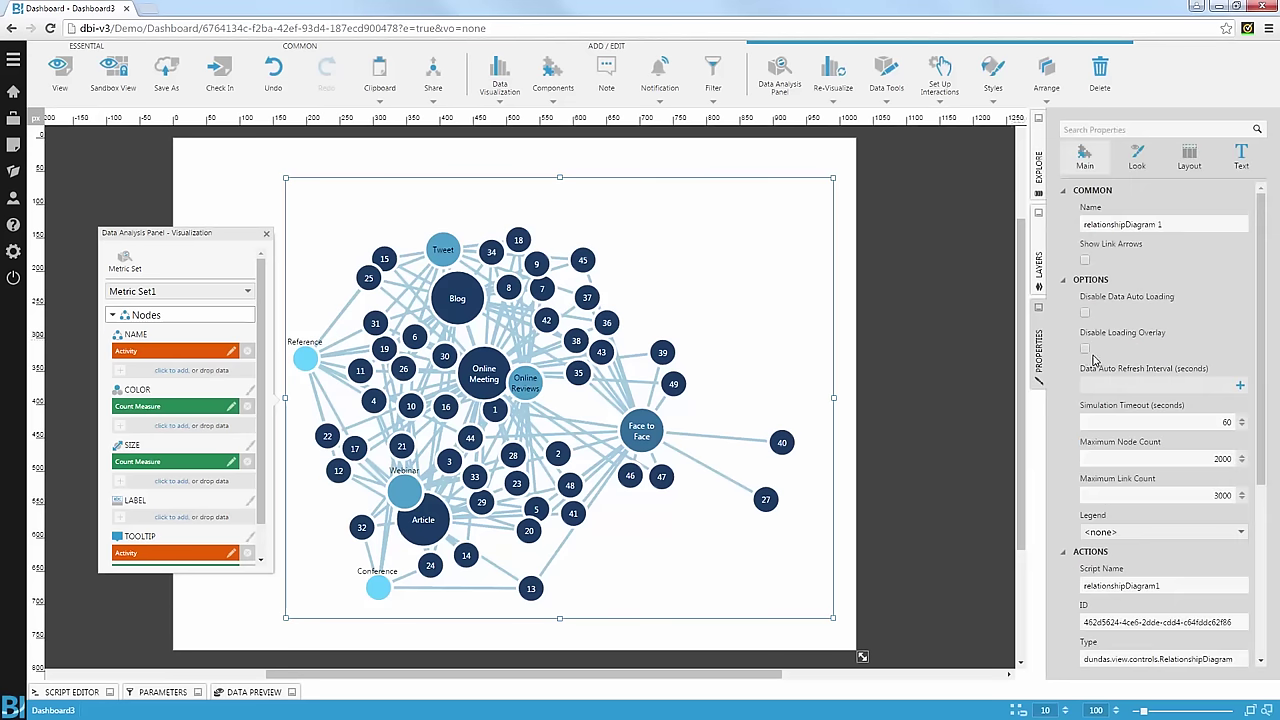
pyautogui.click(1137, 155)
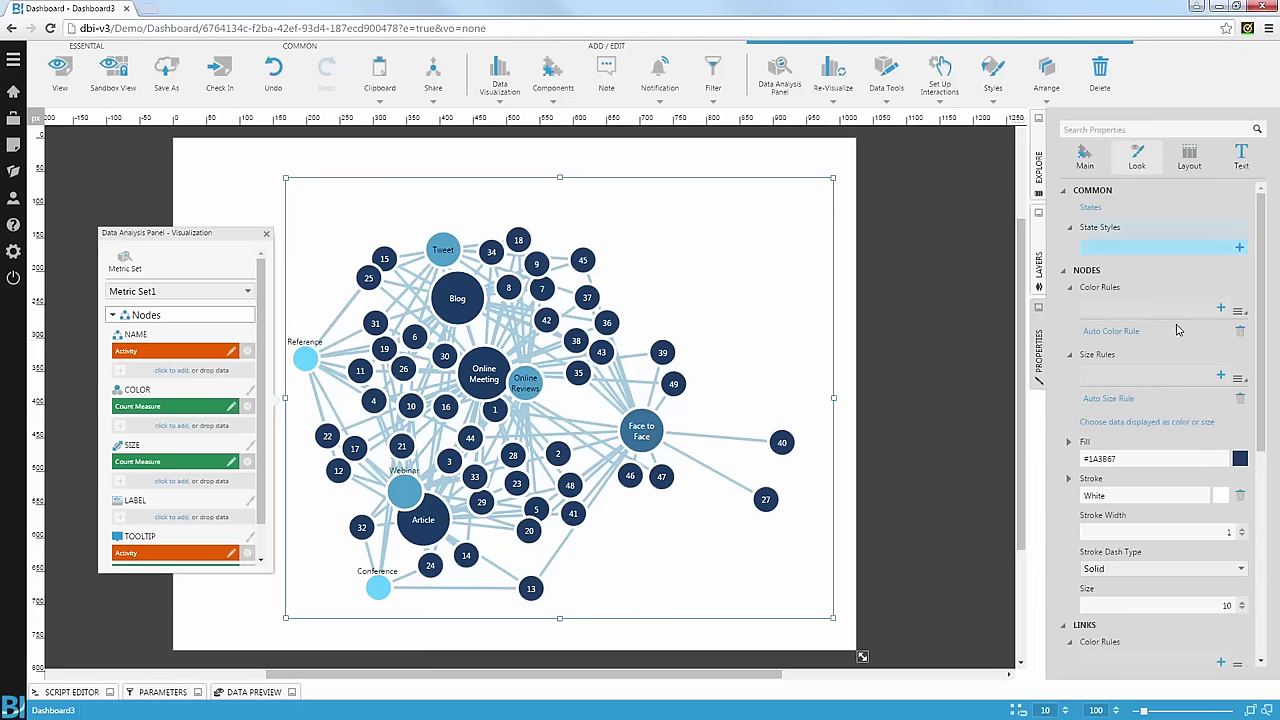
pyautogui.click(1122, 336)
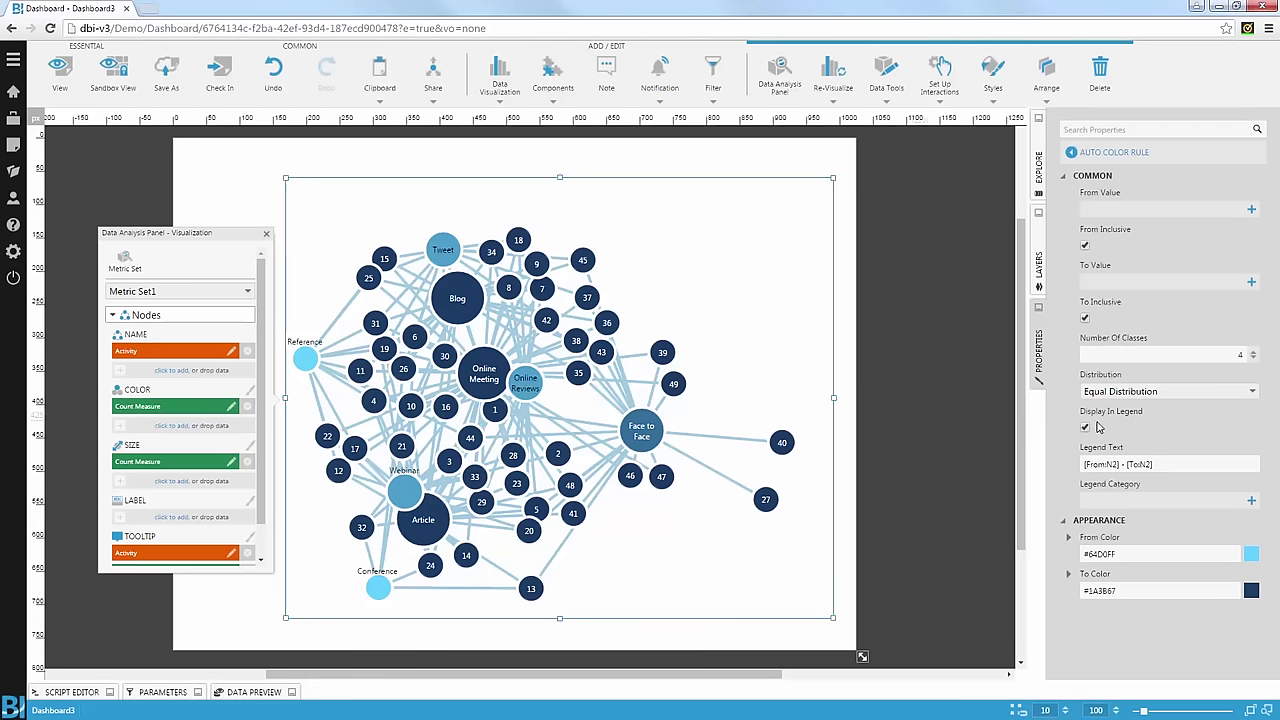
pyautogui.click(1254, 358)
pyautogui.click(1254, 358)
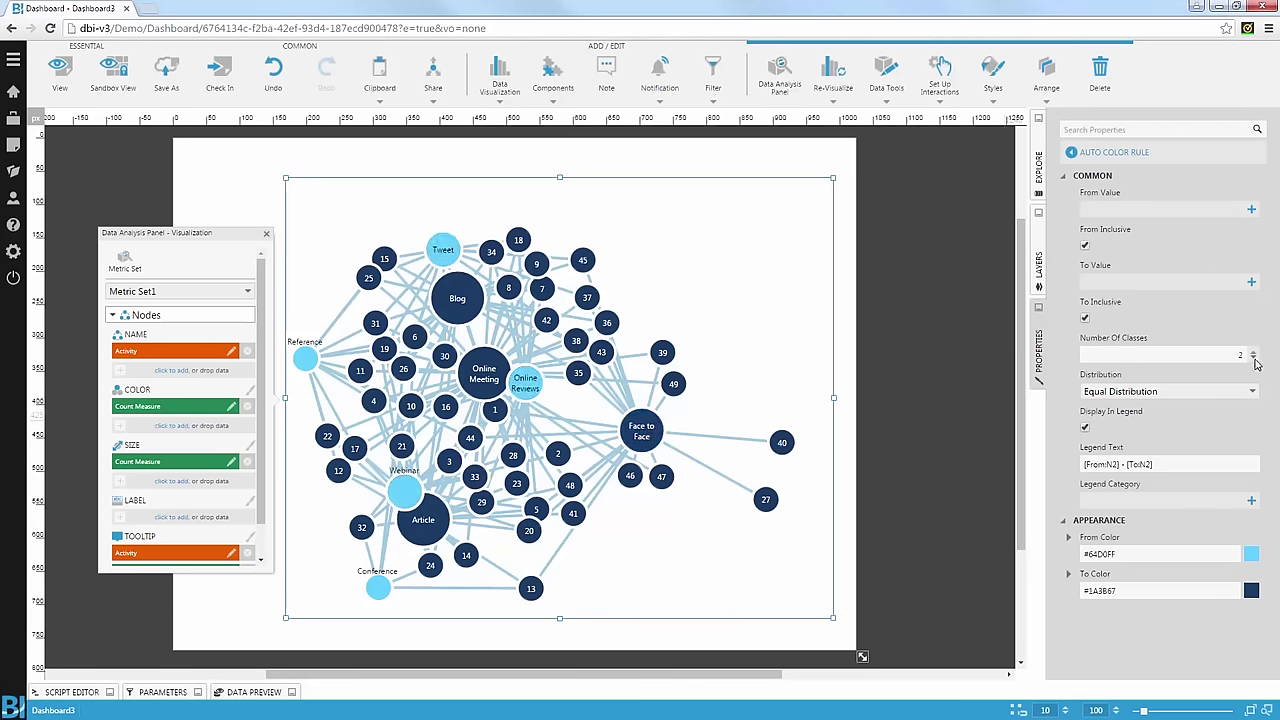
pyautogui.click(1254, 358)
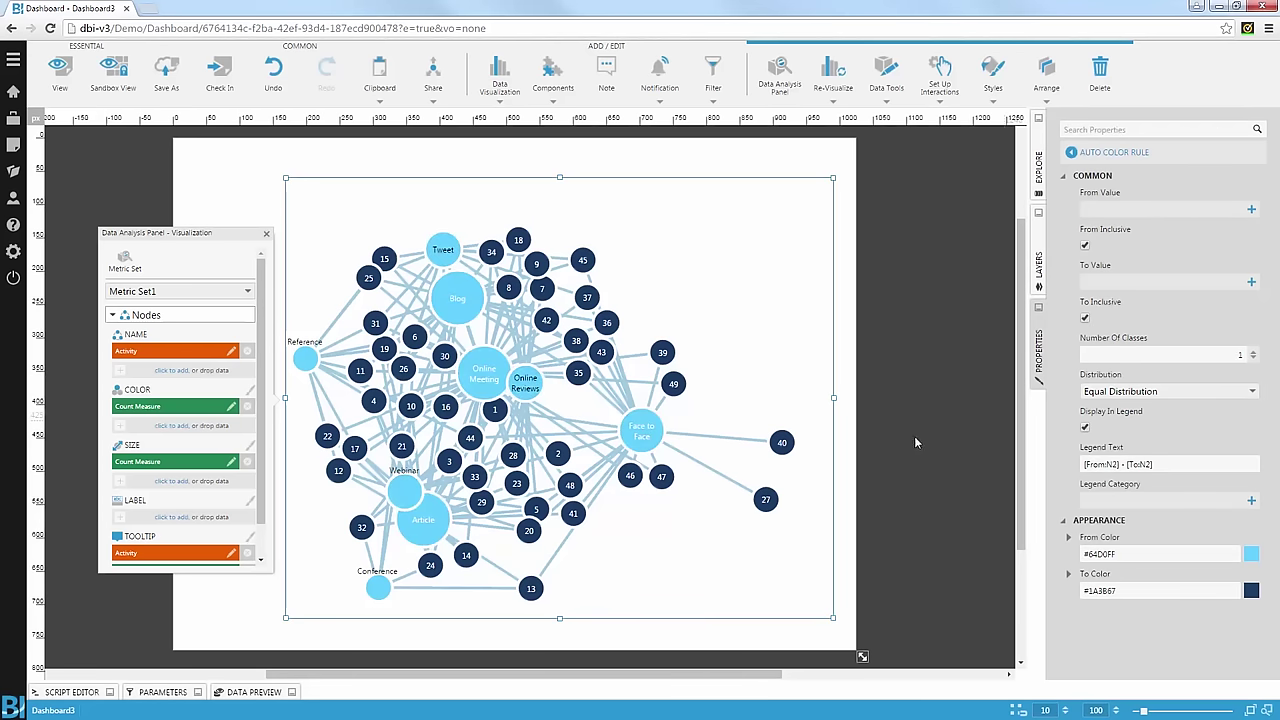
# Step: Check the dashboard in view mode, return to editing and start a Hover Over interaction for the relationship diagram
pyautogui.click(50, 78)
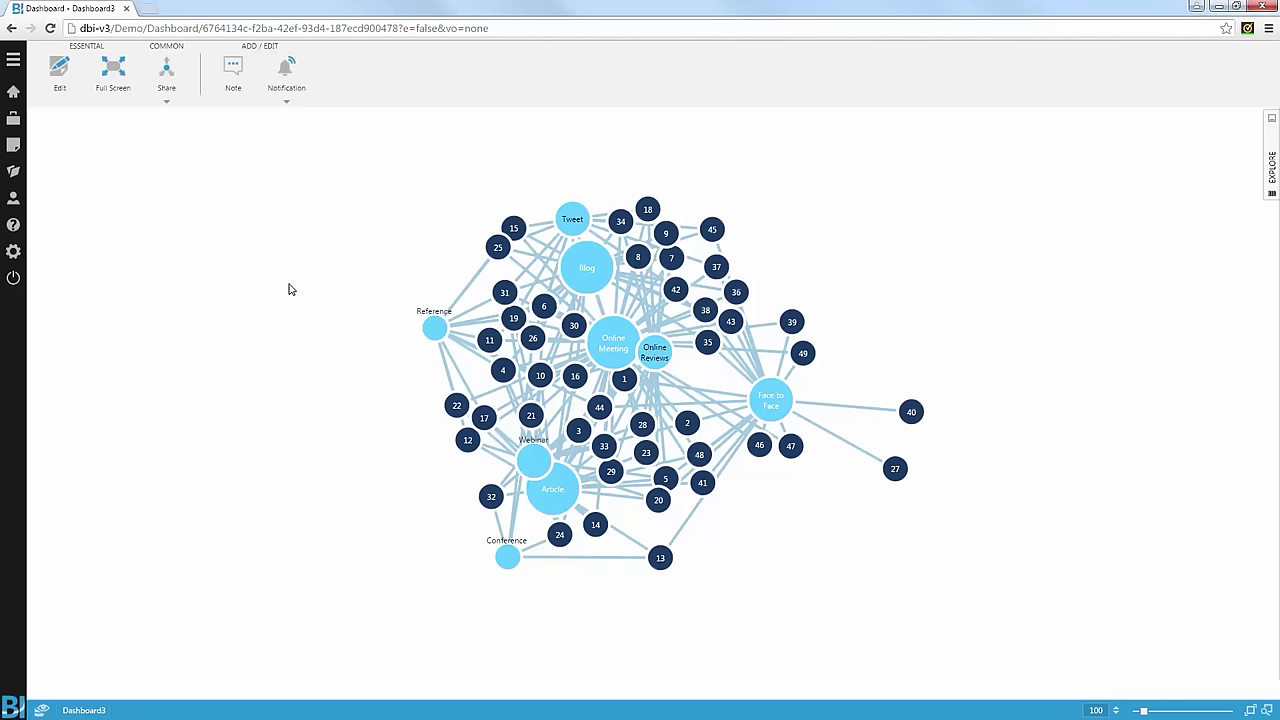
pyautogui.click(62, 84)
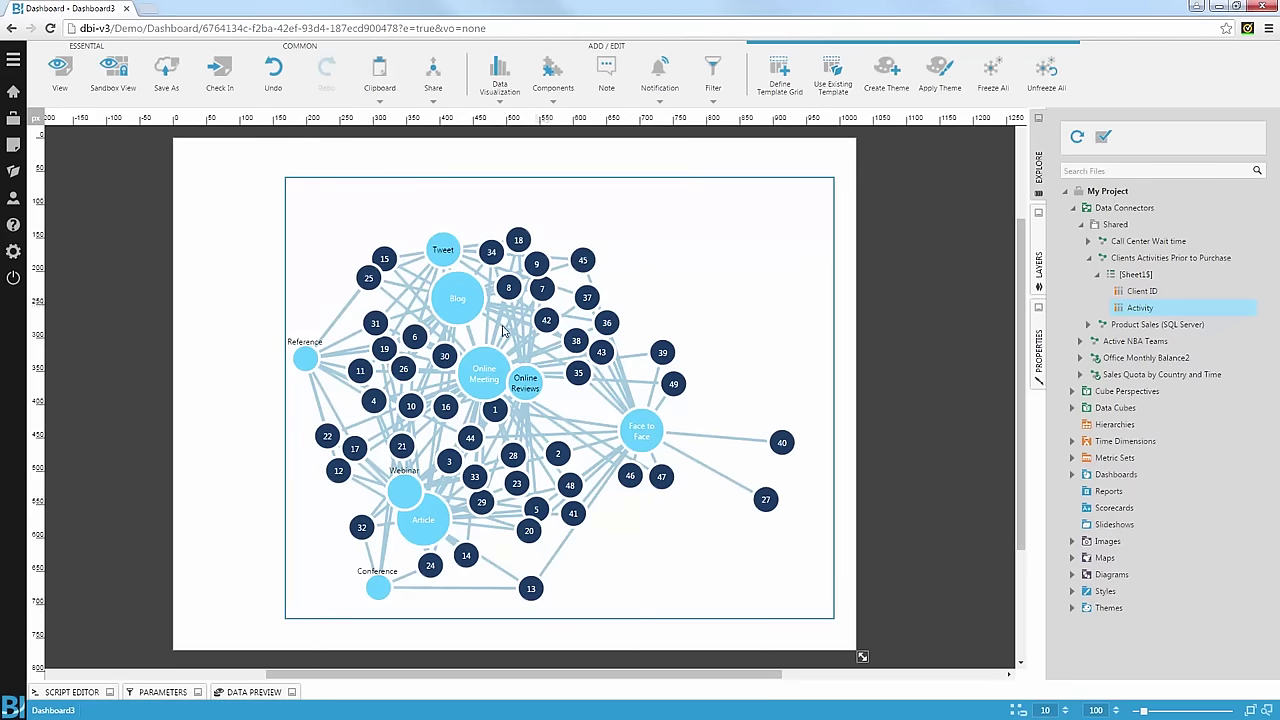
pyautogui.rightClick(540, 318)
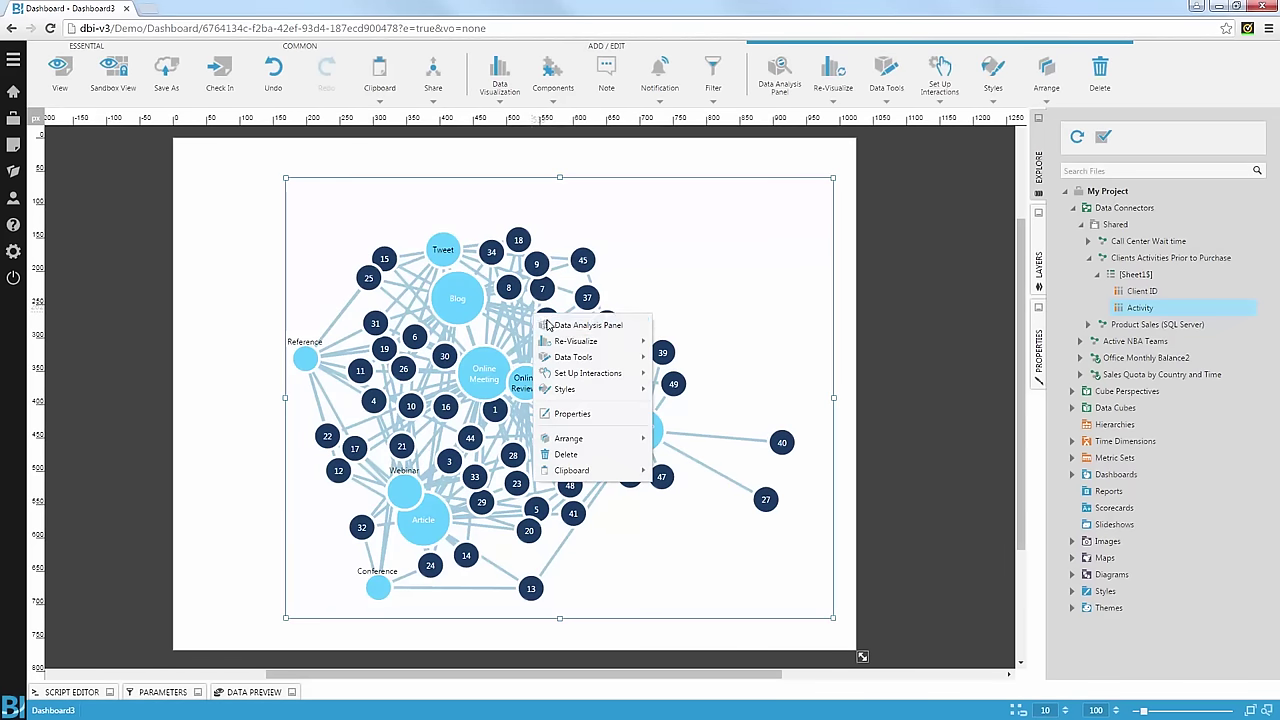
pyautogui.click(586, 373)
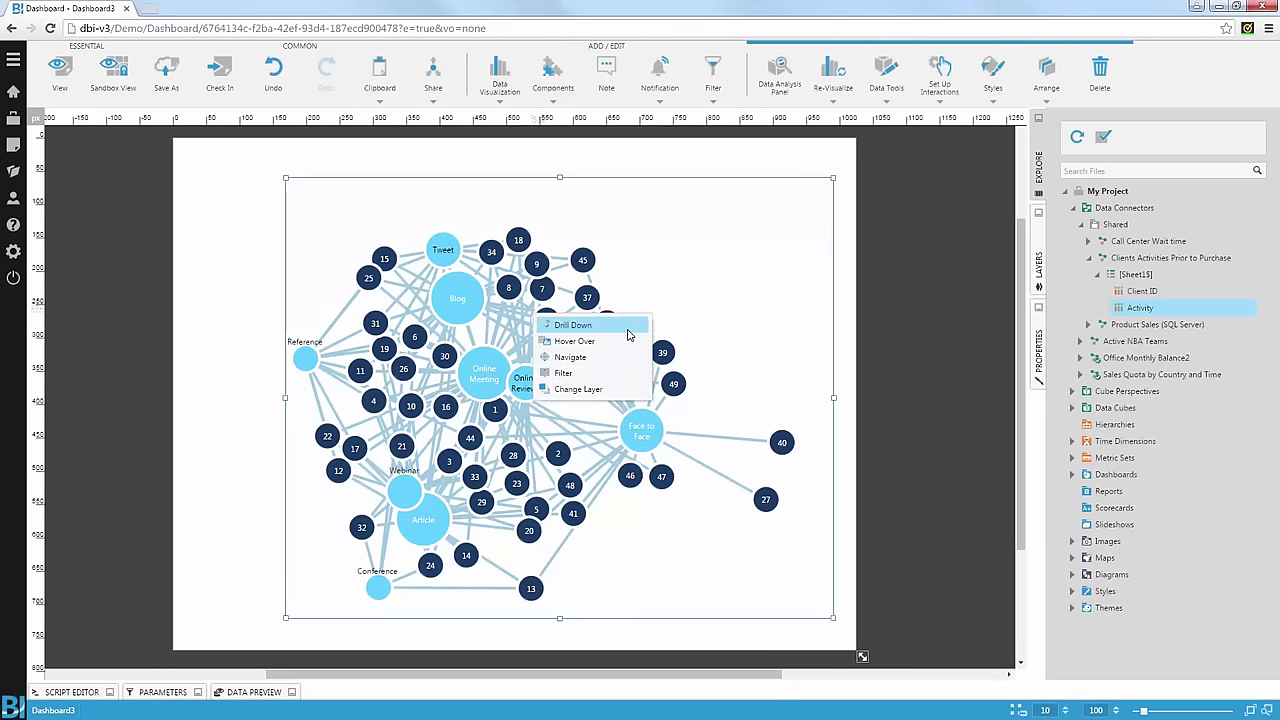
pyautogui.click(616, 342)
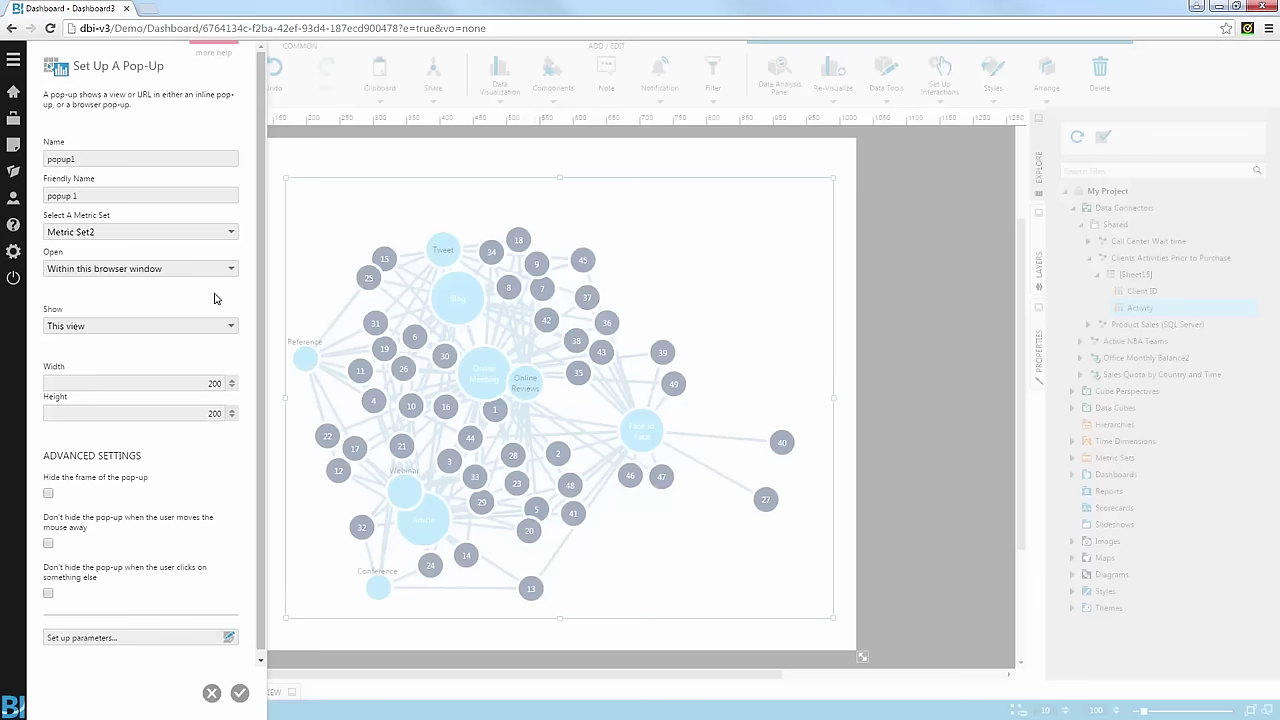
# Step: Set the pop-up to show a different view, the Client Activities dashboard, with width 175 and height 300
pyautogui.click(113, 330)
pyautogui.click(106, 352)
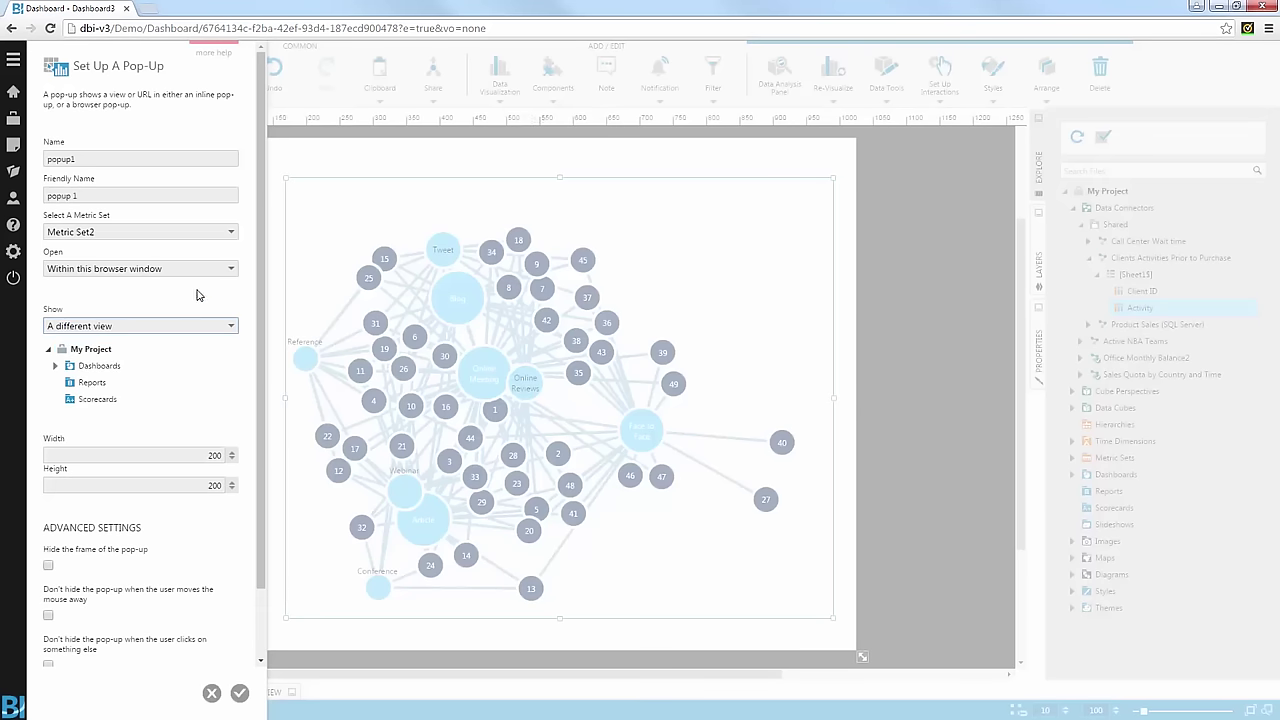
pyautogui.click(55, 366)
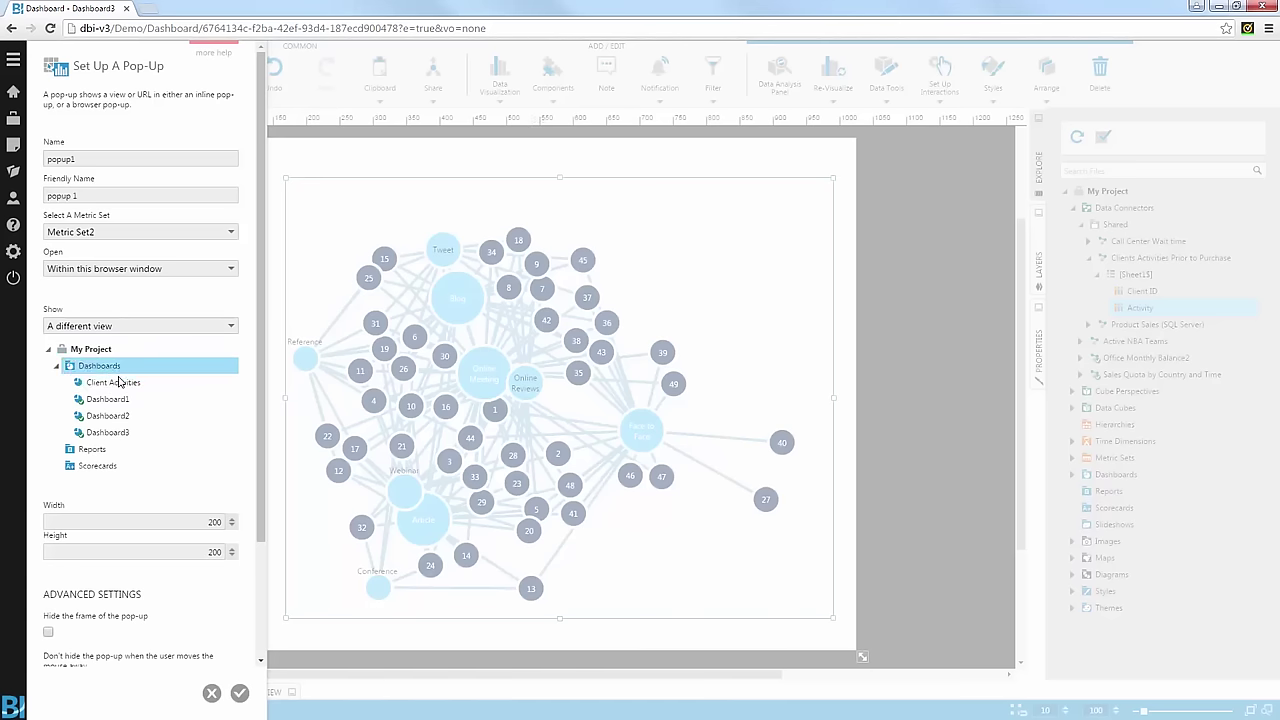
pyautogui.click(183, 517)
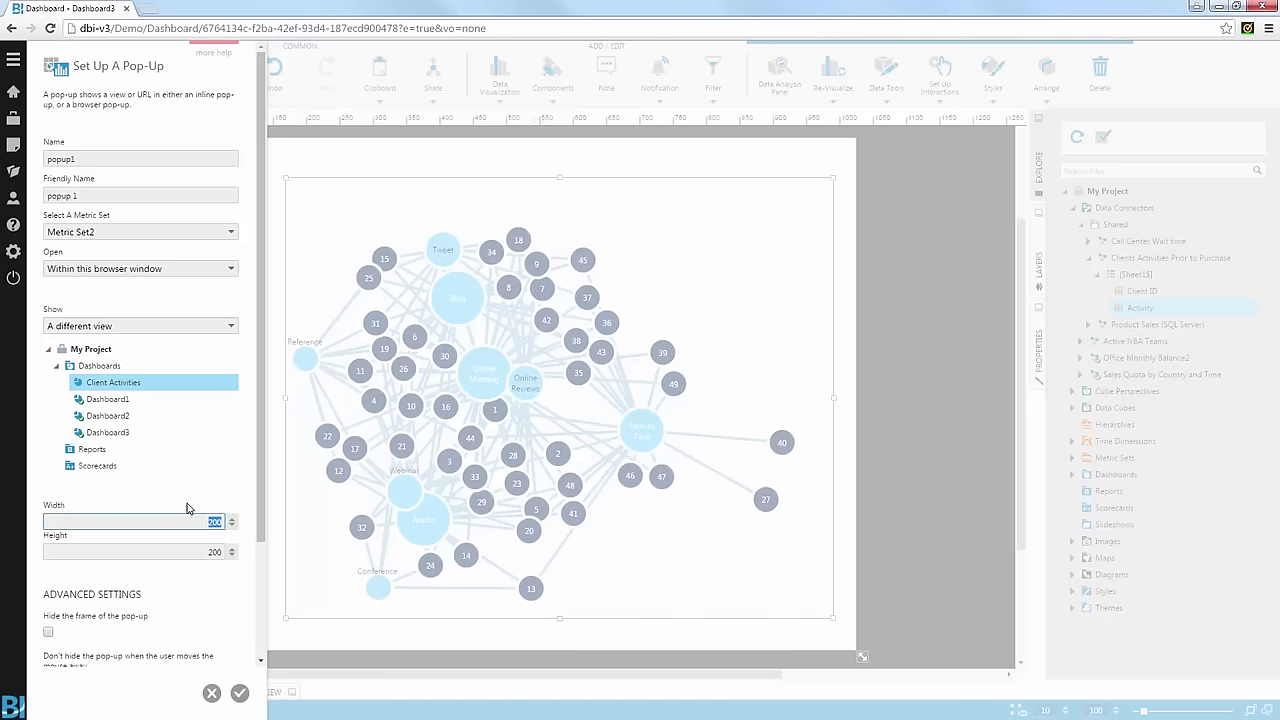
pyautogui.click(186, 552)
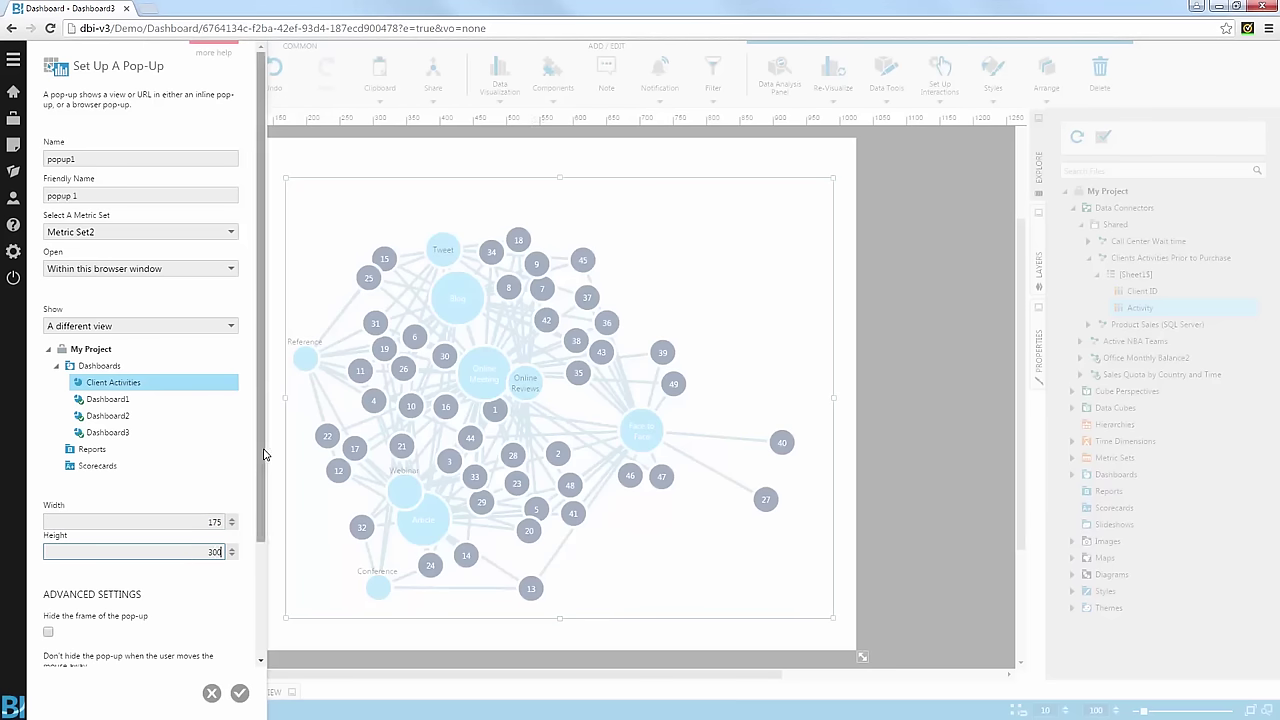
# Step: Add a parameter mapping from Client ID (Filter Value) to the ClientID target and apply the pop-up setup
pyautogui.moveTo(263, 449); pyautogui.dragTo(263, 561)
pyautogui.click(196, 631)
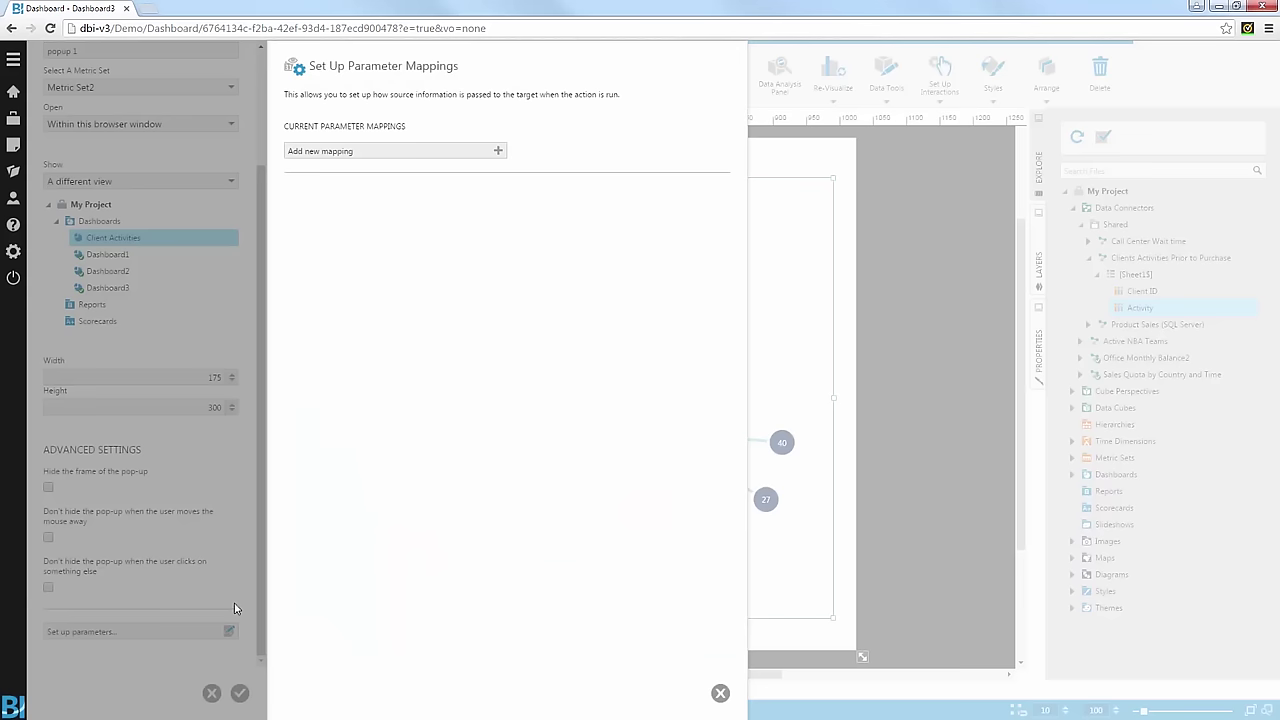
pyautogui.click(368, 151)
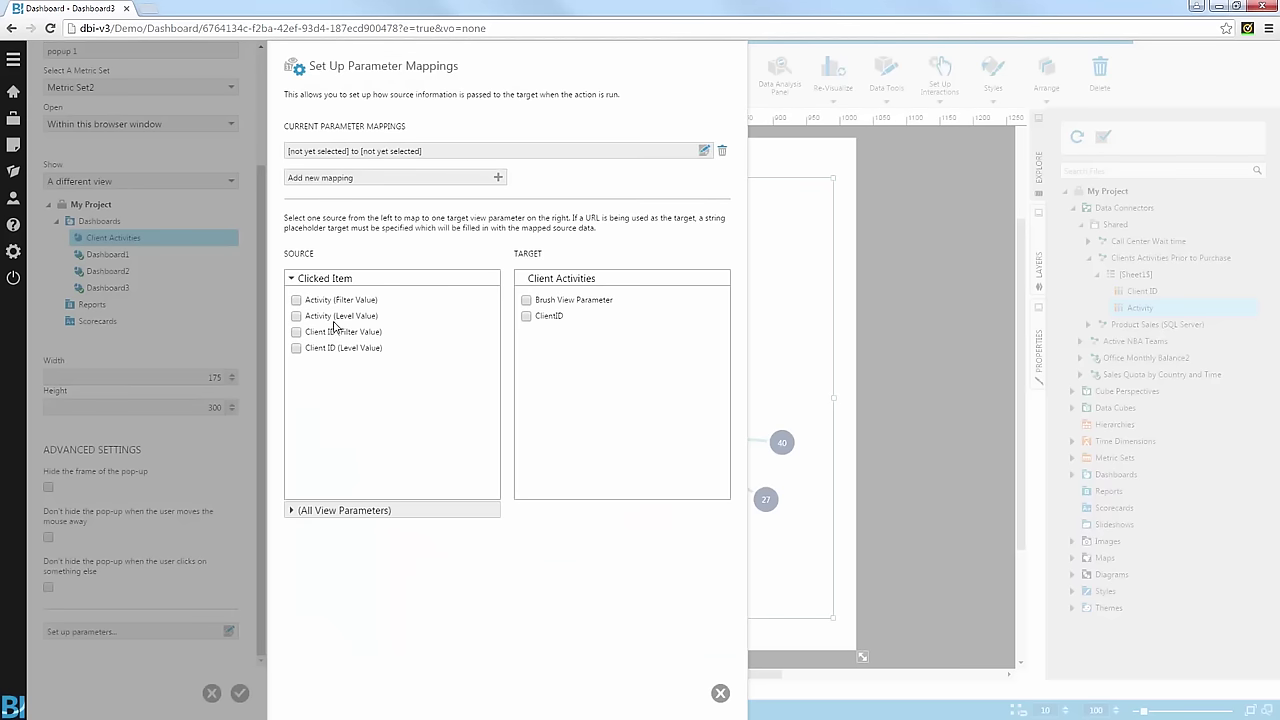
pyautogui.click(296, 332)
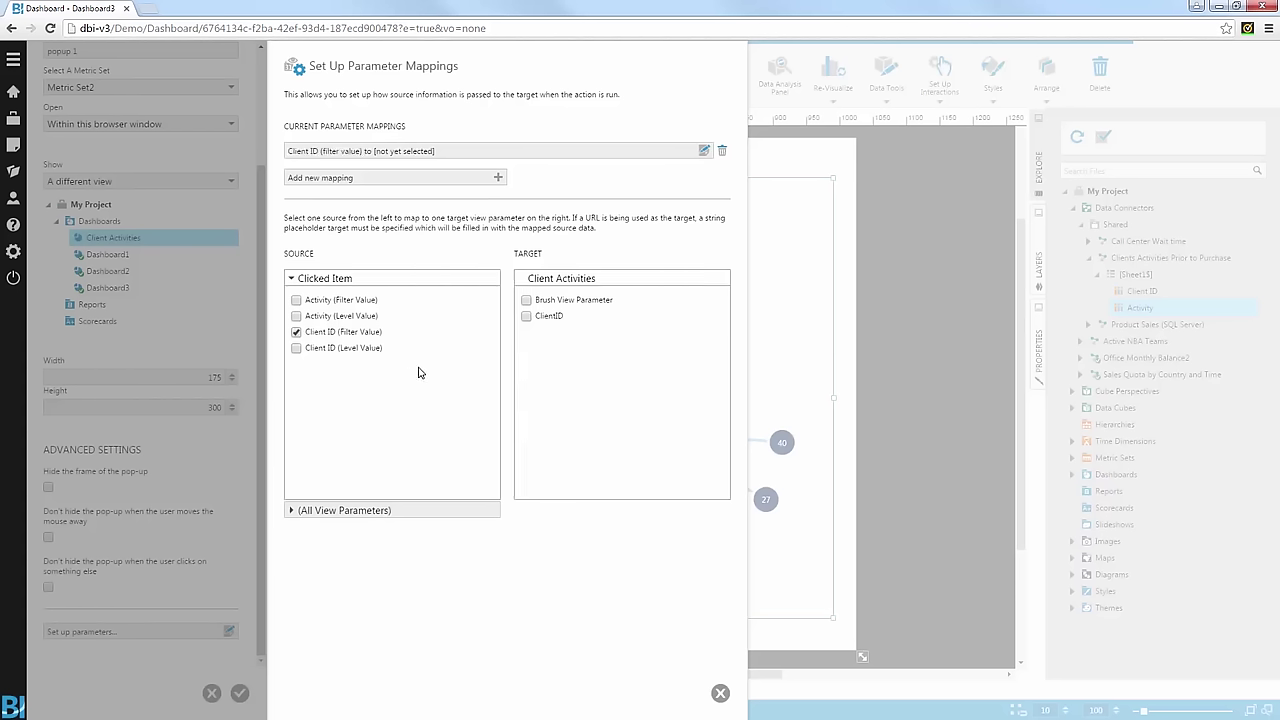
pyautogui.click(526, 317)
pyautogui.click(720, 693)
pyautogui.click(241, 694)
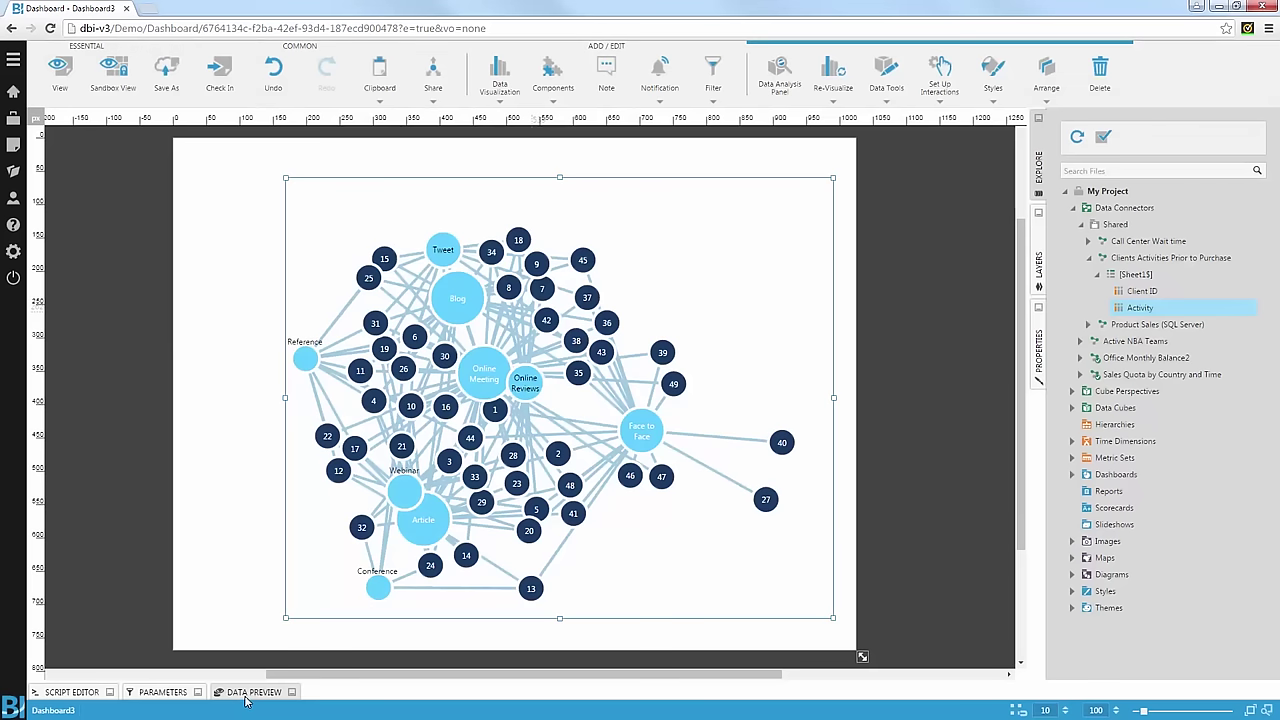
# Step: View the finished dashboard to try the pop-up on the diagram's client nodes
pyautogui.click(59, 70)
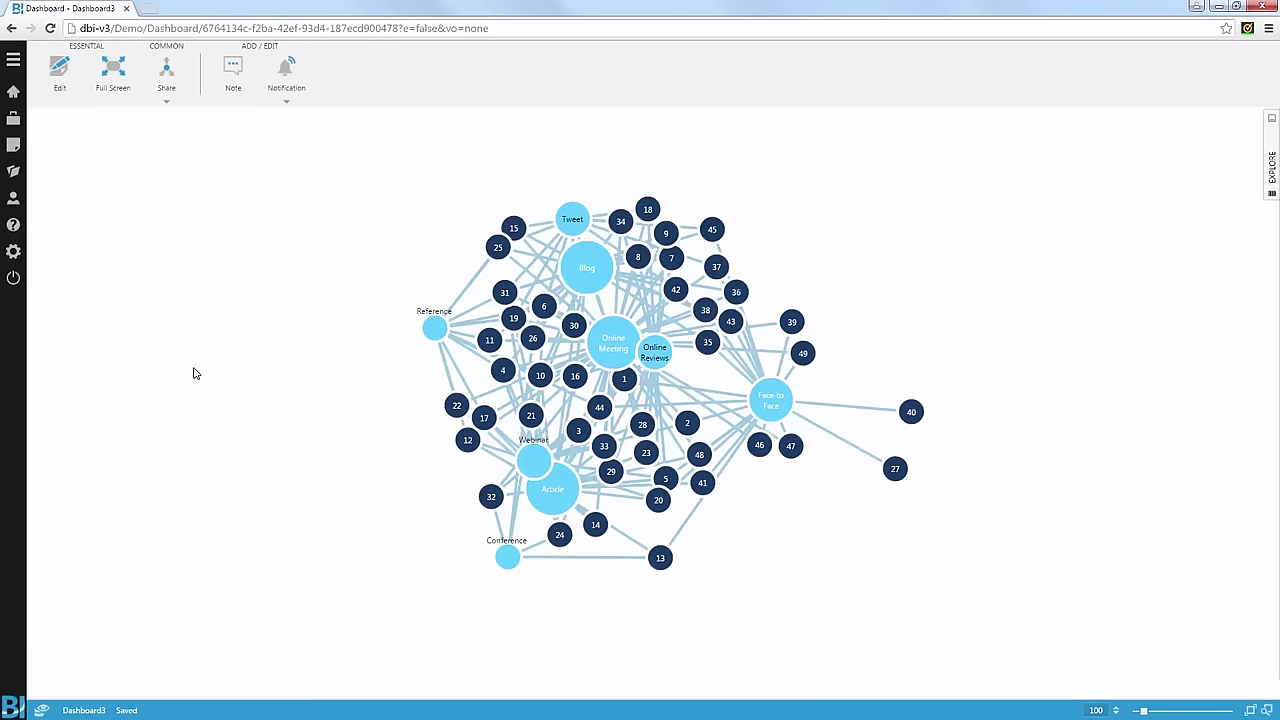
pyautogui.click(633, 388)
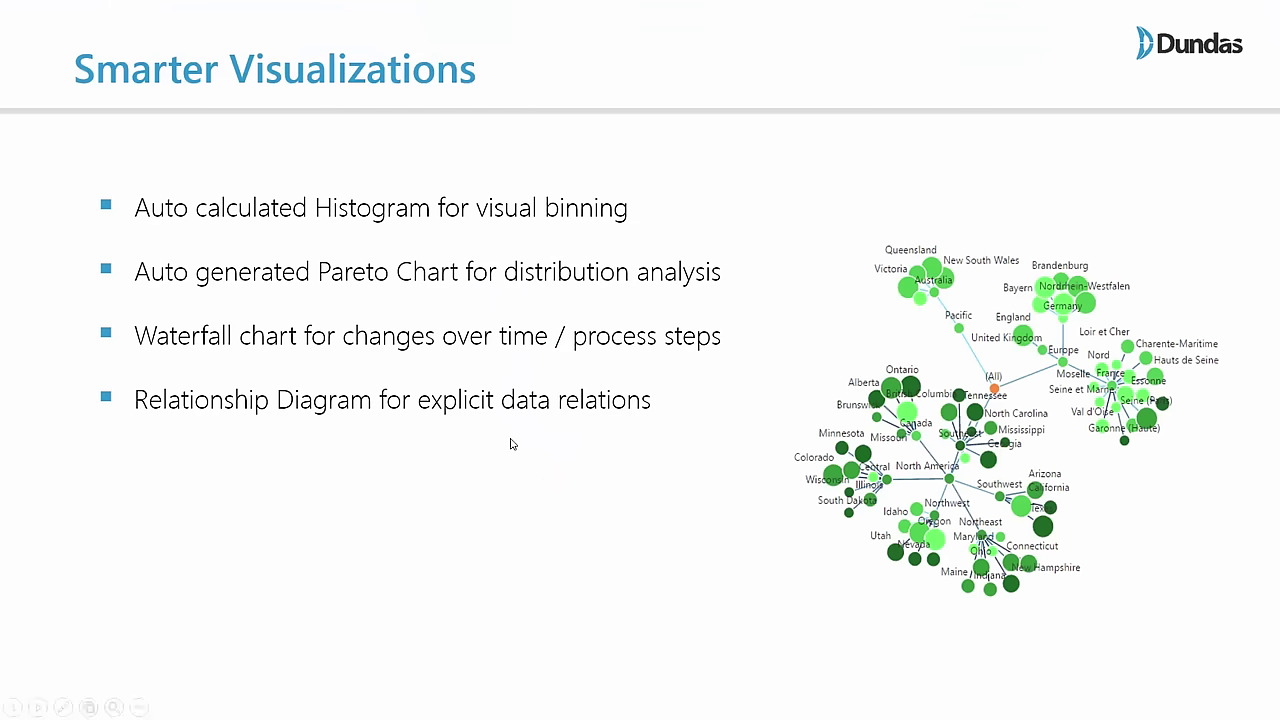
pyautogui.click(510, 444)
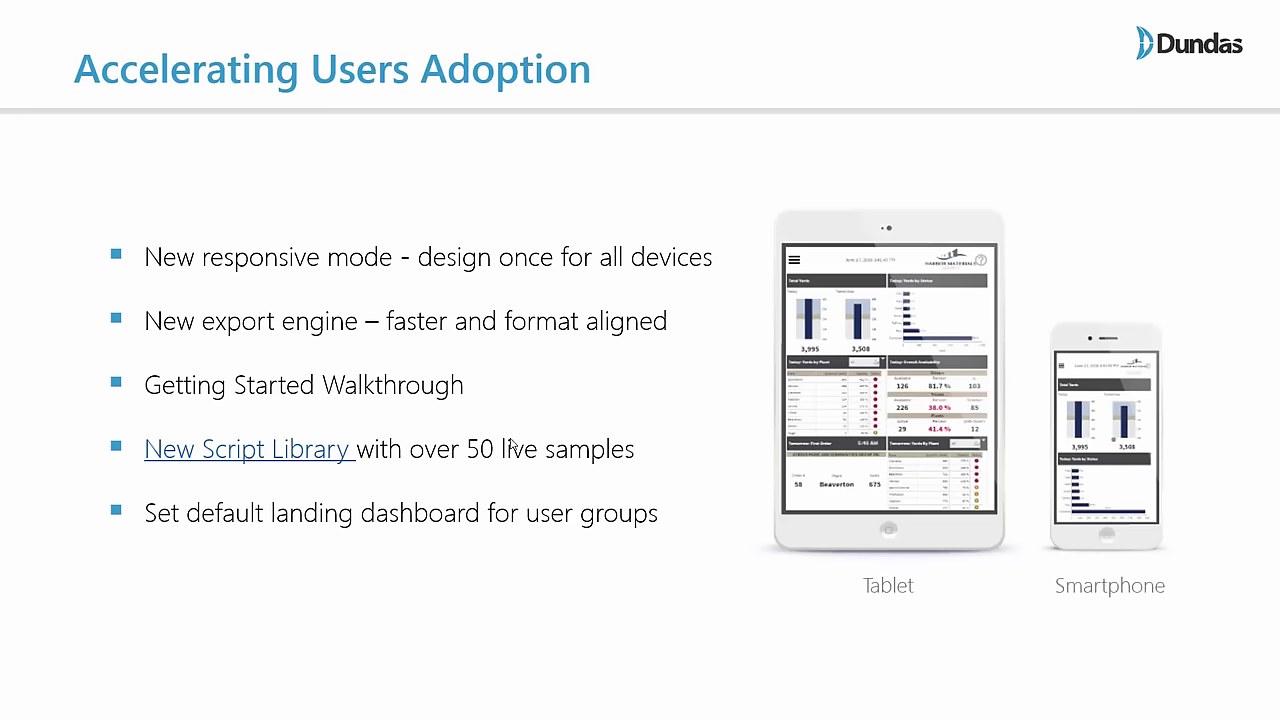